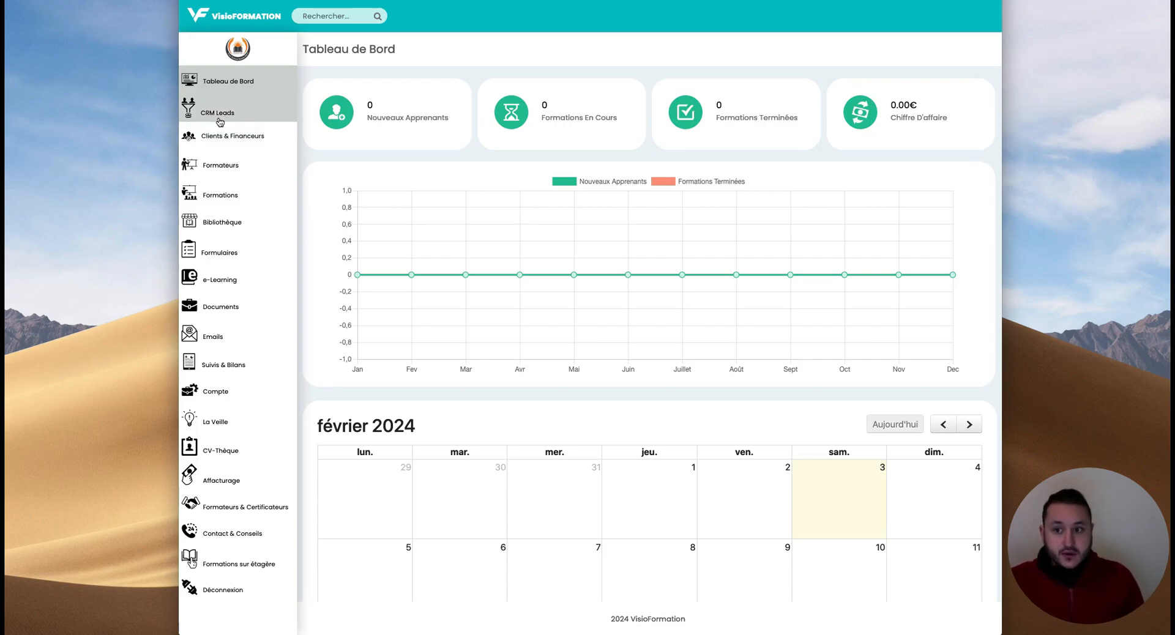
- Expand CRM Leads in the sidebar to show its Ajouter and Tunnel de Vente pages
left_click(219, 120)
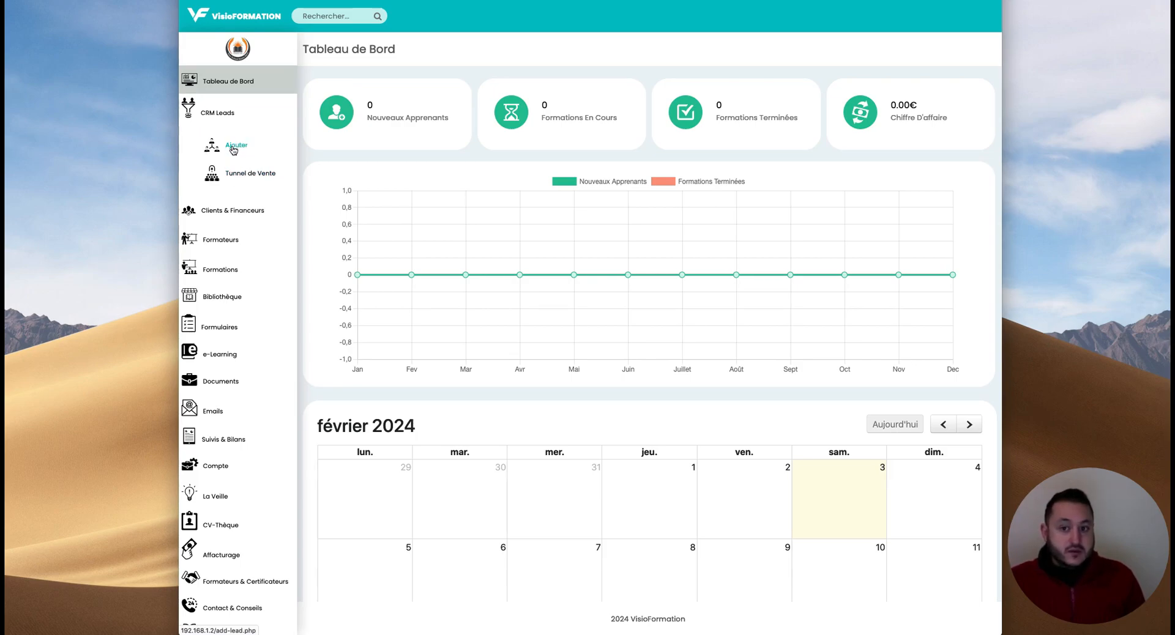
- Open the Tunnel de Vente stage configuration and inspect the Lead and Gagné stage names
left_click(246, 175)
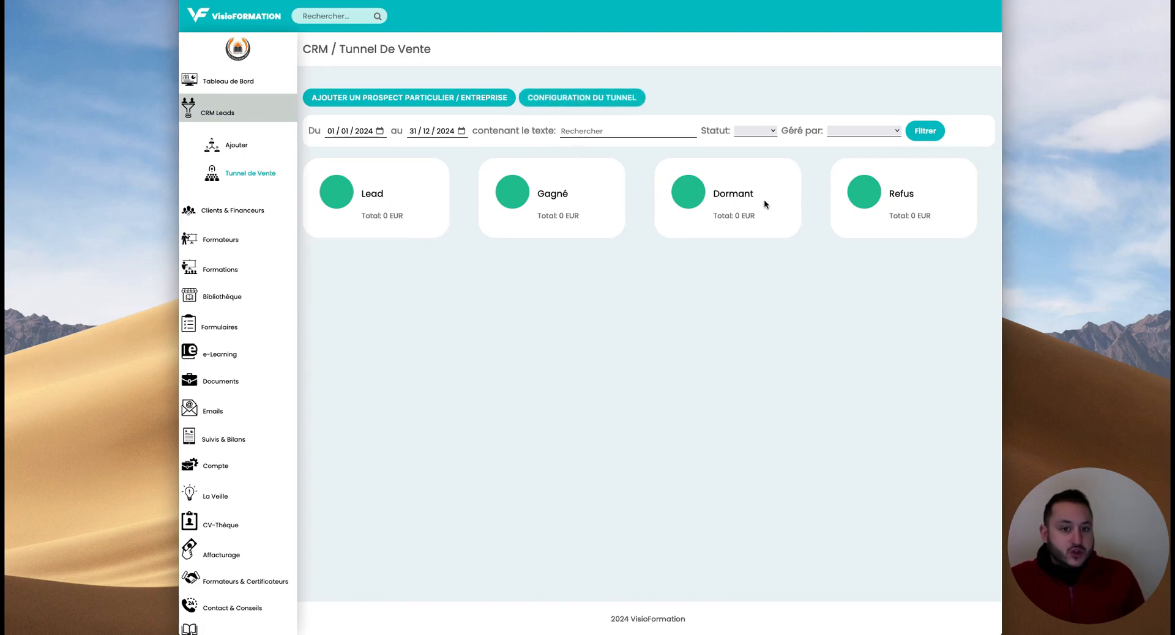
left_click(569, 99)
double_click(345, 106)
double_click(351, 144)
- Check the Dormant and Refus stage names, then return to the funnel overview unchanged
left_click(364, 185)
left_click(370, 218)
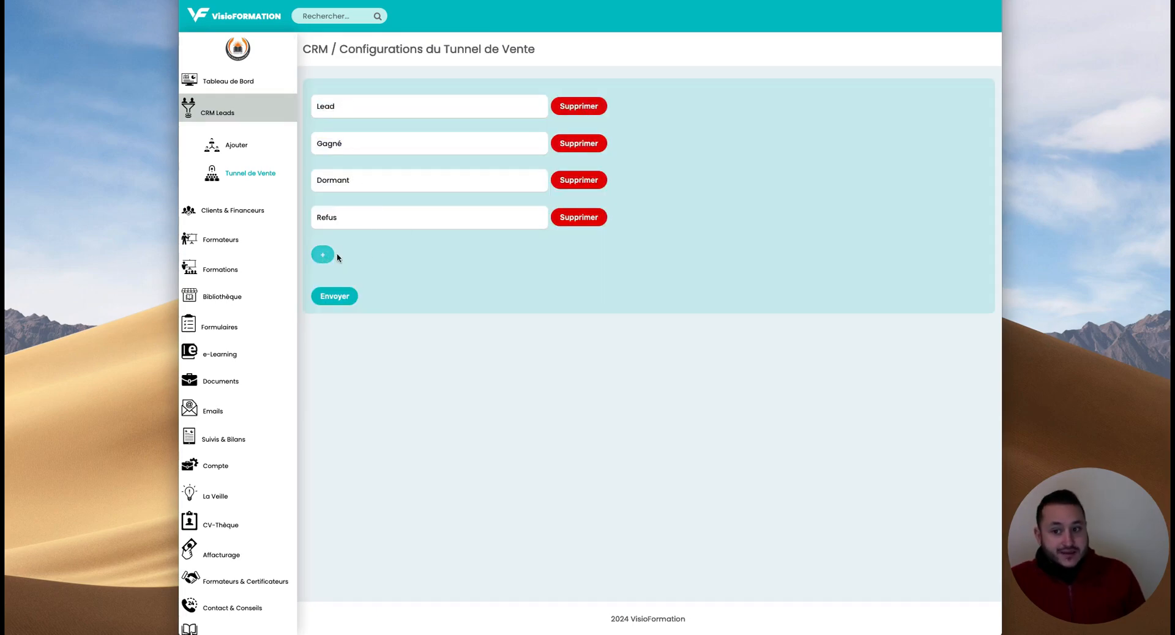
left_click(253, 177)
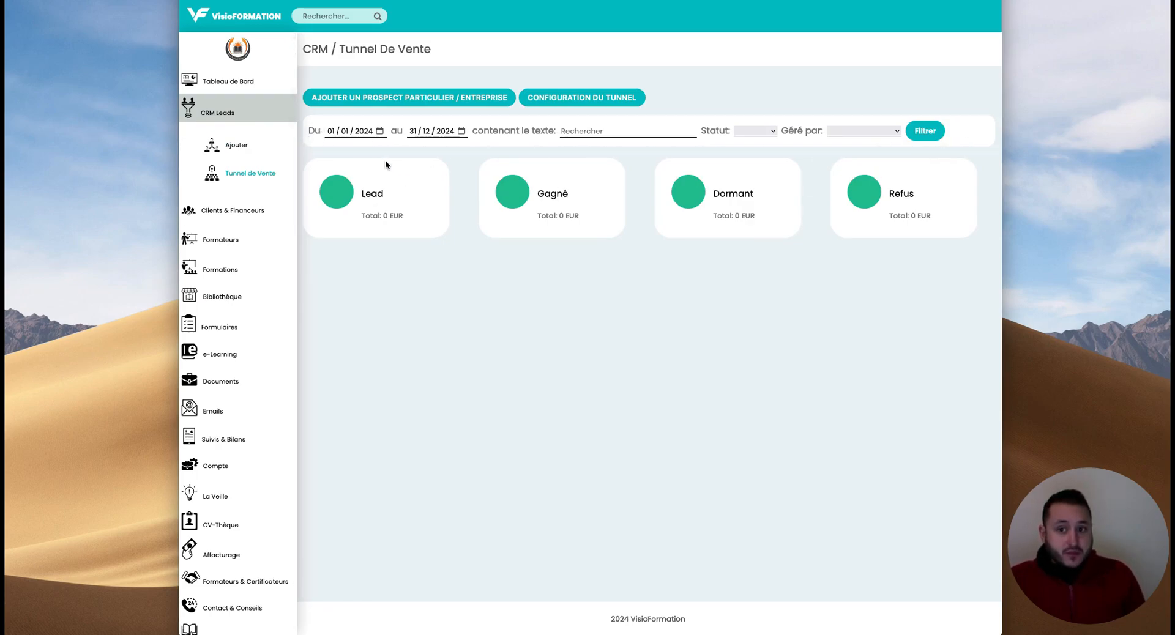
- Change the funnel's Du start date from 01/01/2024 to 01/01/2023
left_click(239, 177)
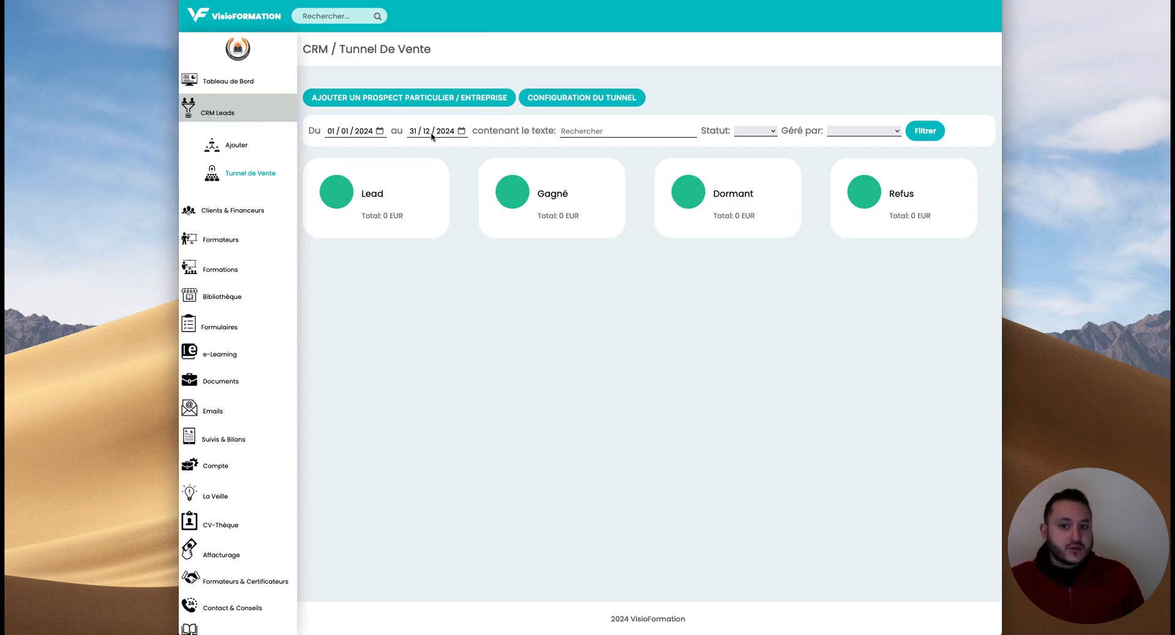
left_click(365, 131)
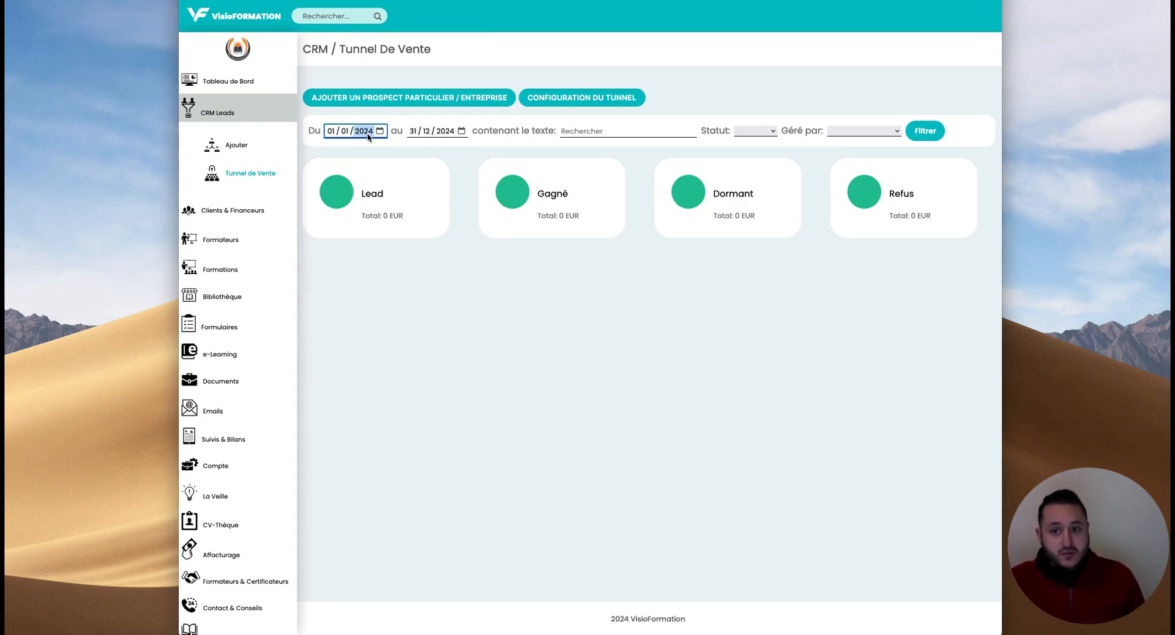
left_click(380, 131)
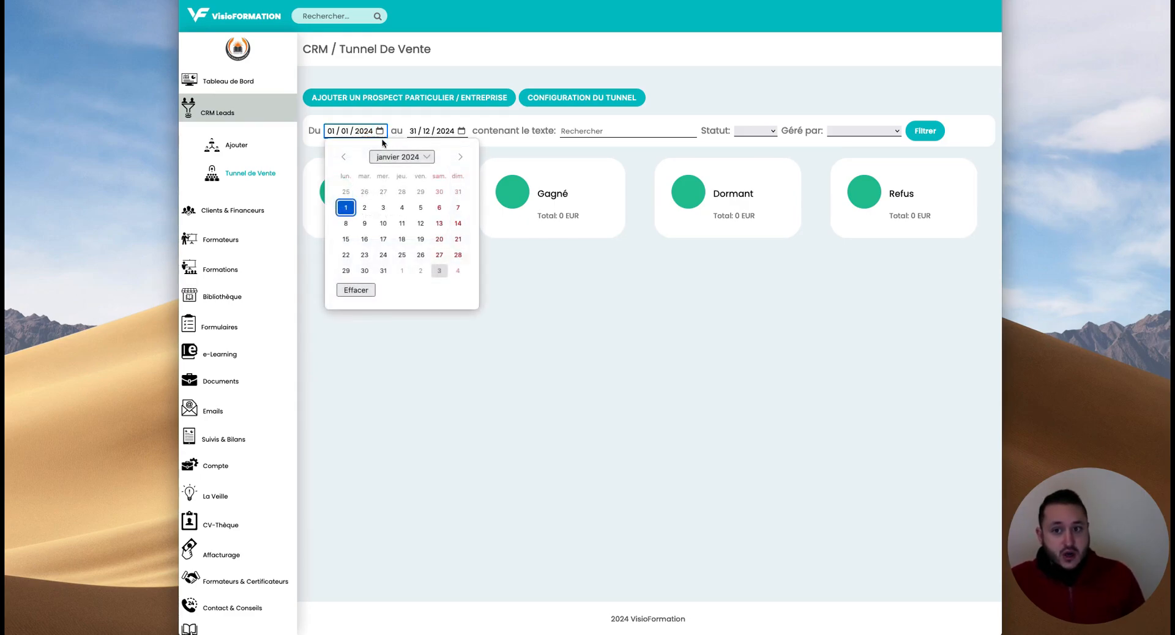
left_click(445, 132)
left_click(370, 132)
type("203")
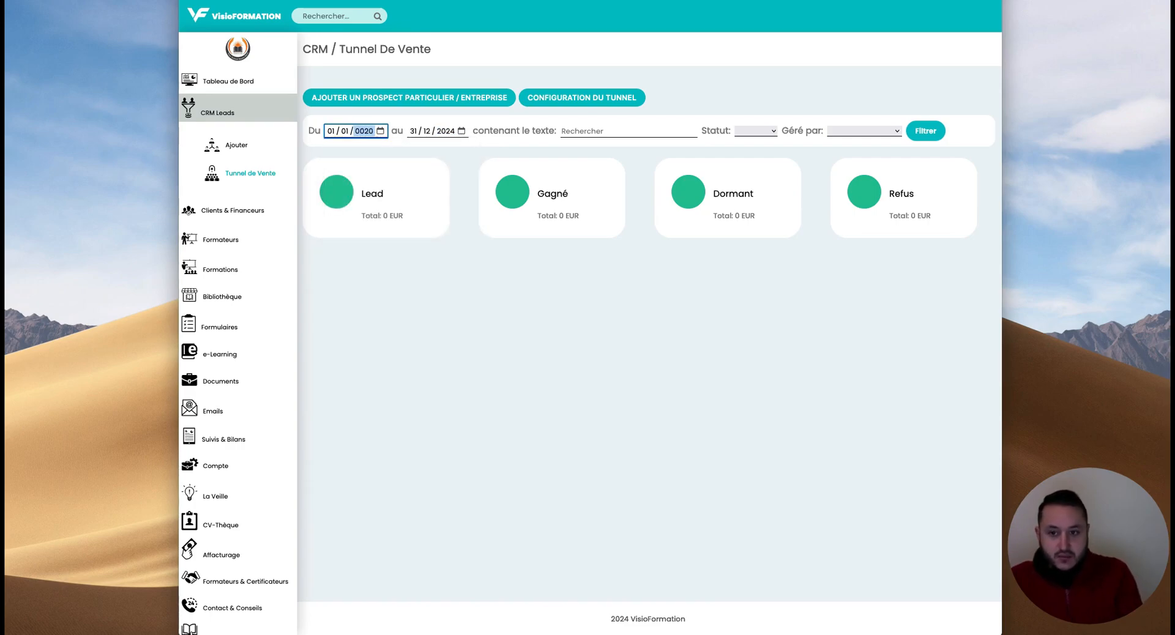
key("BackSpace")
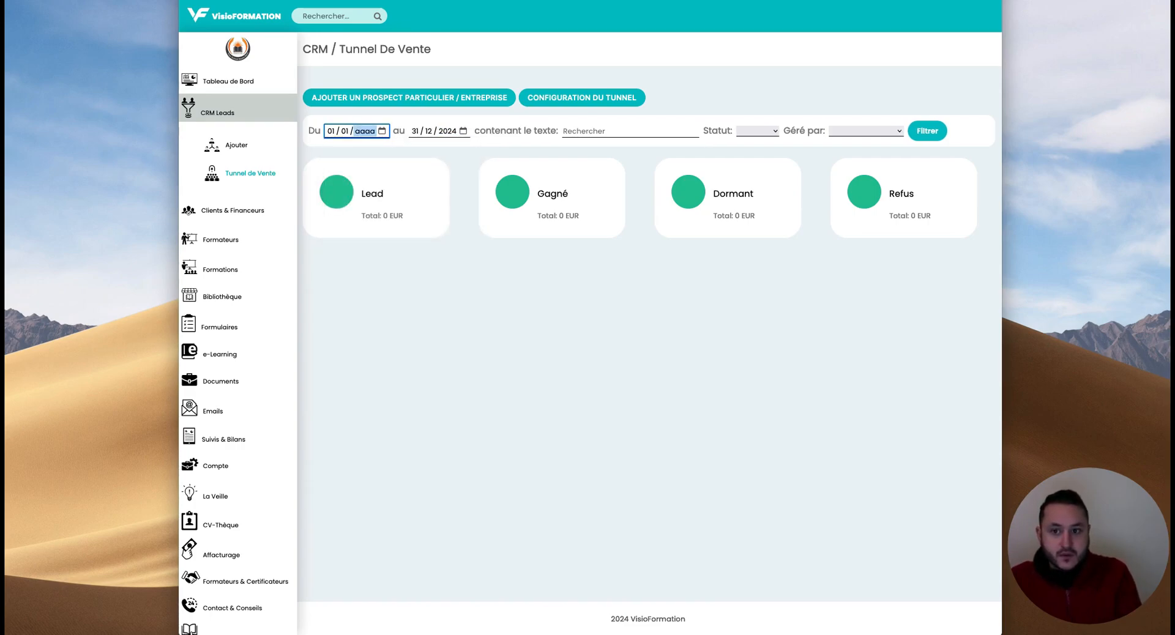
type("2023")
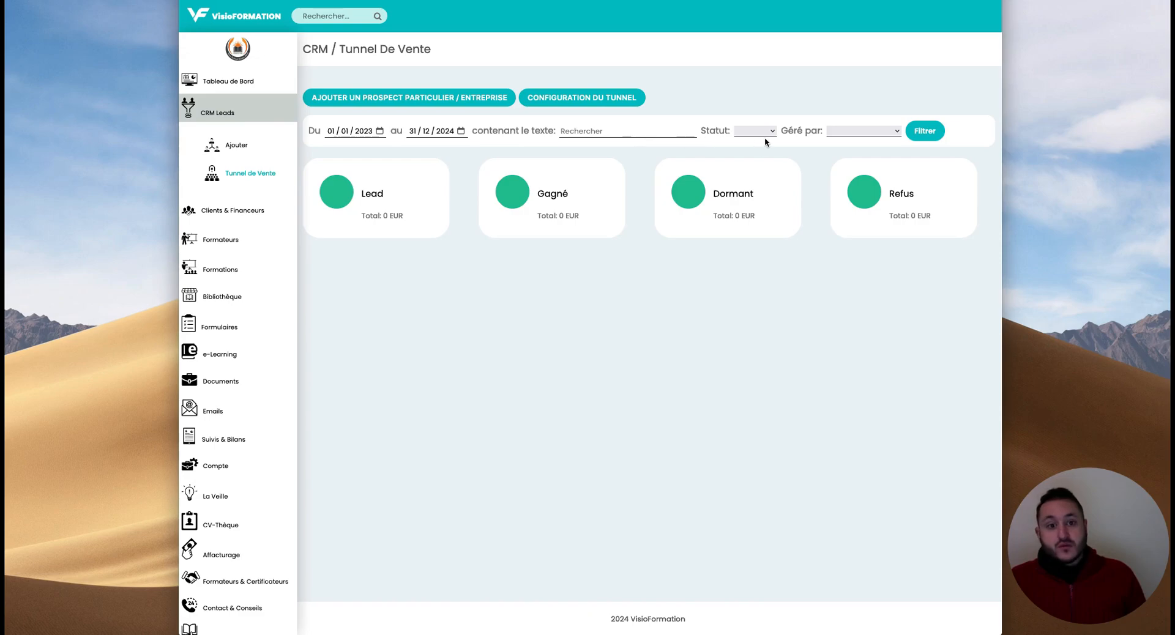
- Look over the search, Statut and Géré par filter options without choosing any
left_click(646, 132)
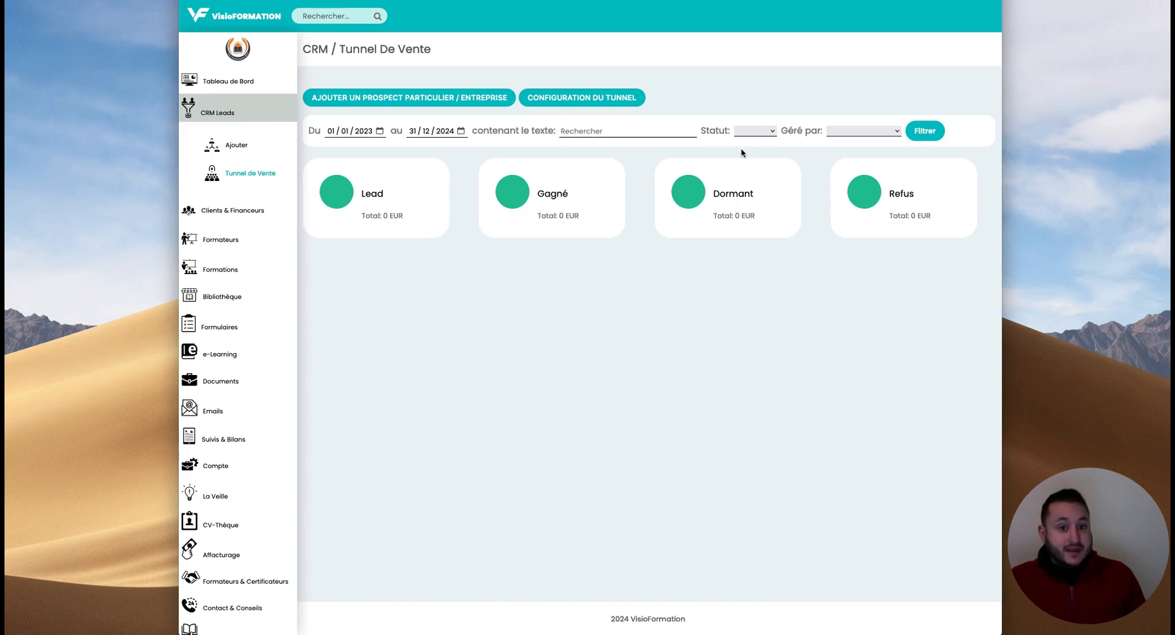
left_click(751, 131)
left_click(867, 131)
left_click(866, 131)
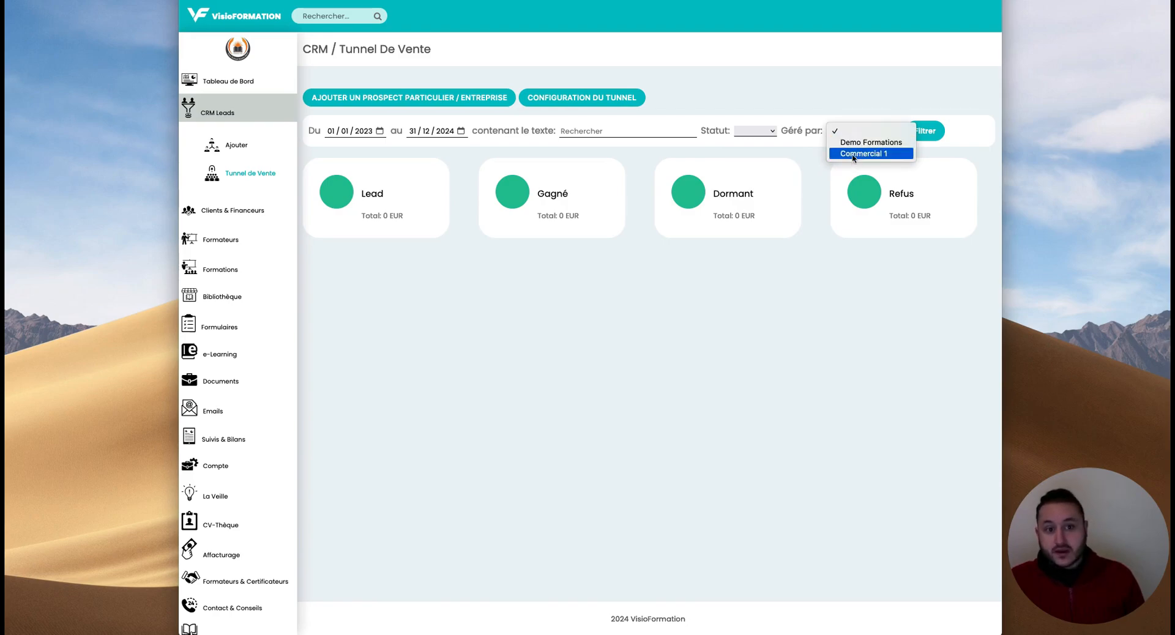
left_click(817, 157)
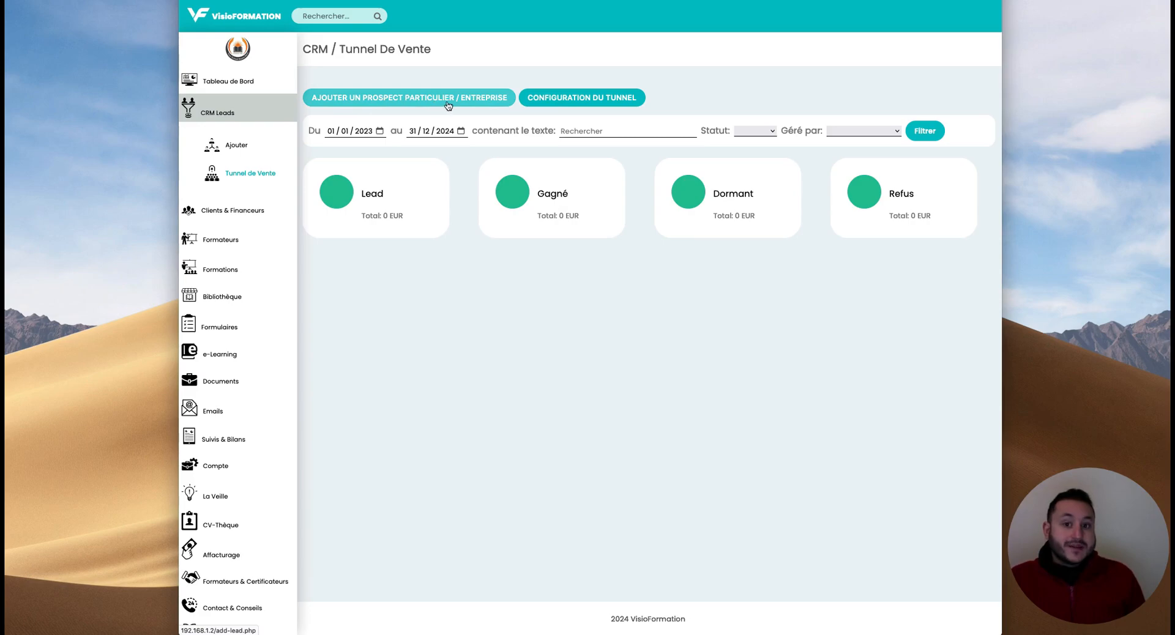
- Start a new lead with the contact's name, Création de site web training and phone number
left_click(404, 105)
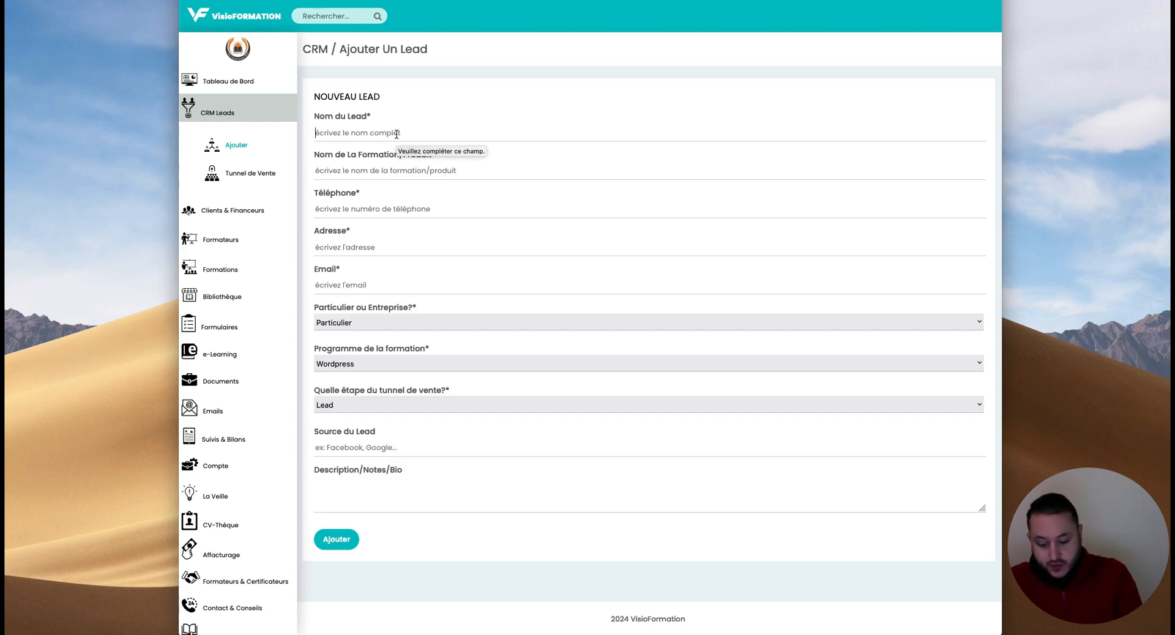
left_click(396, 134)
type("Isabelle")
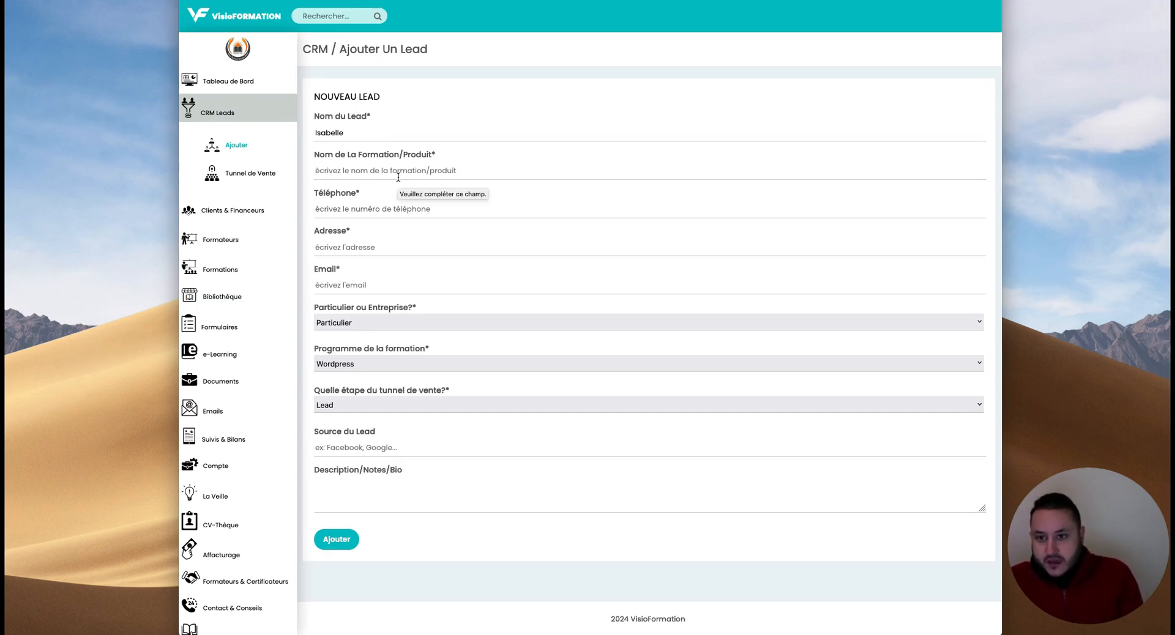
type("Créat")
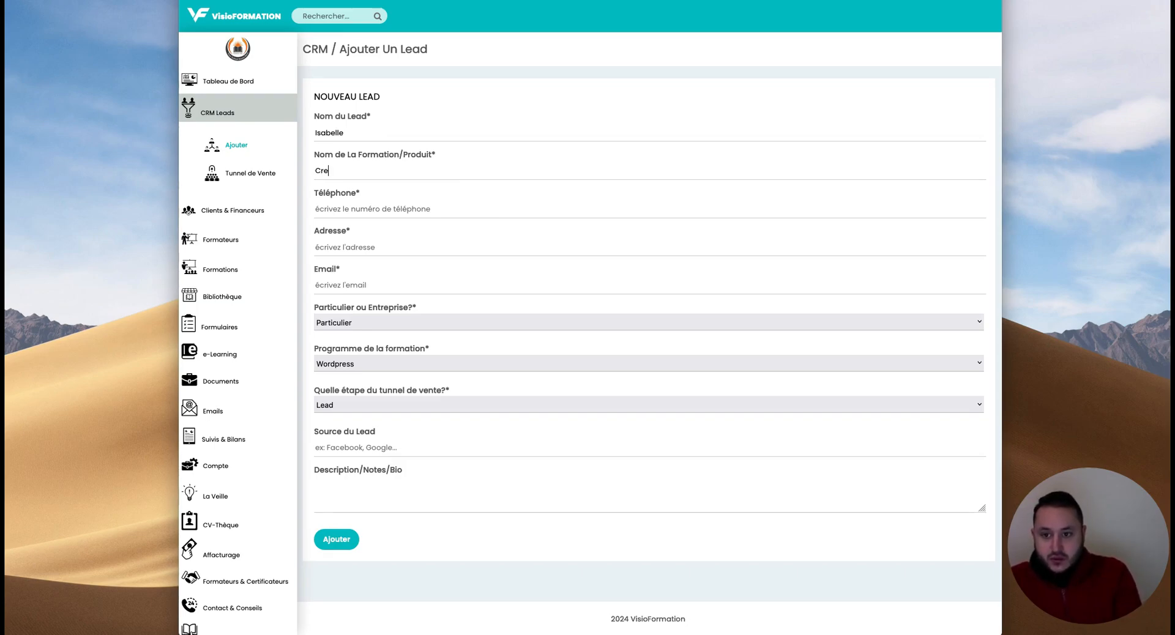
type("ion de site web")
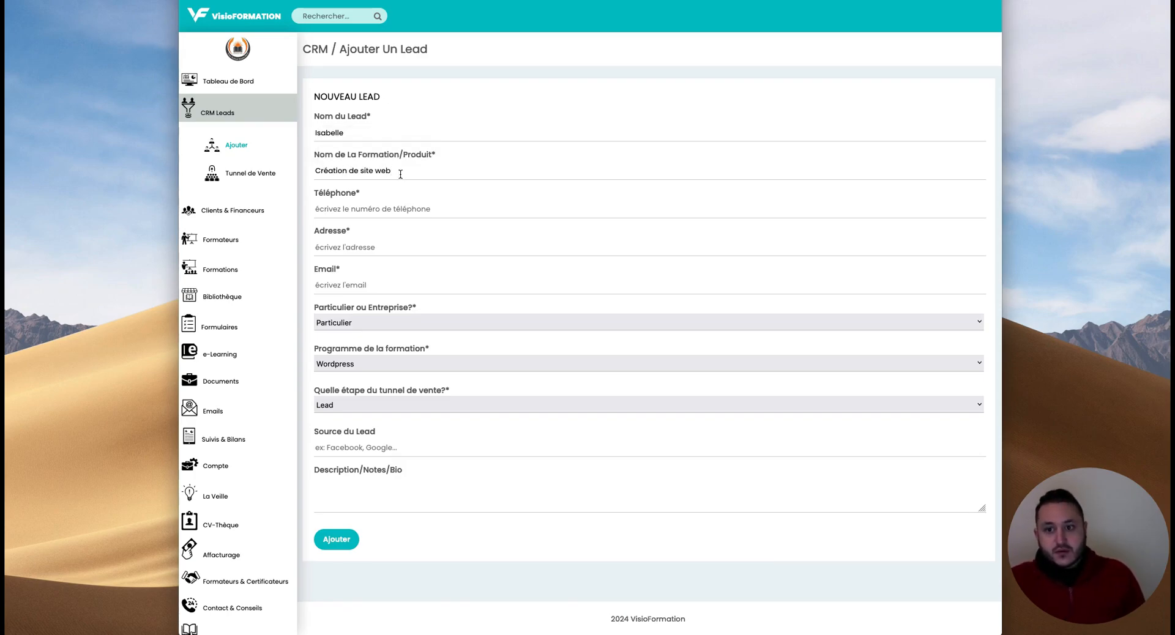
left_click(336, 209)
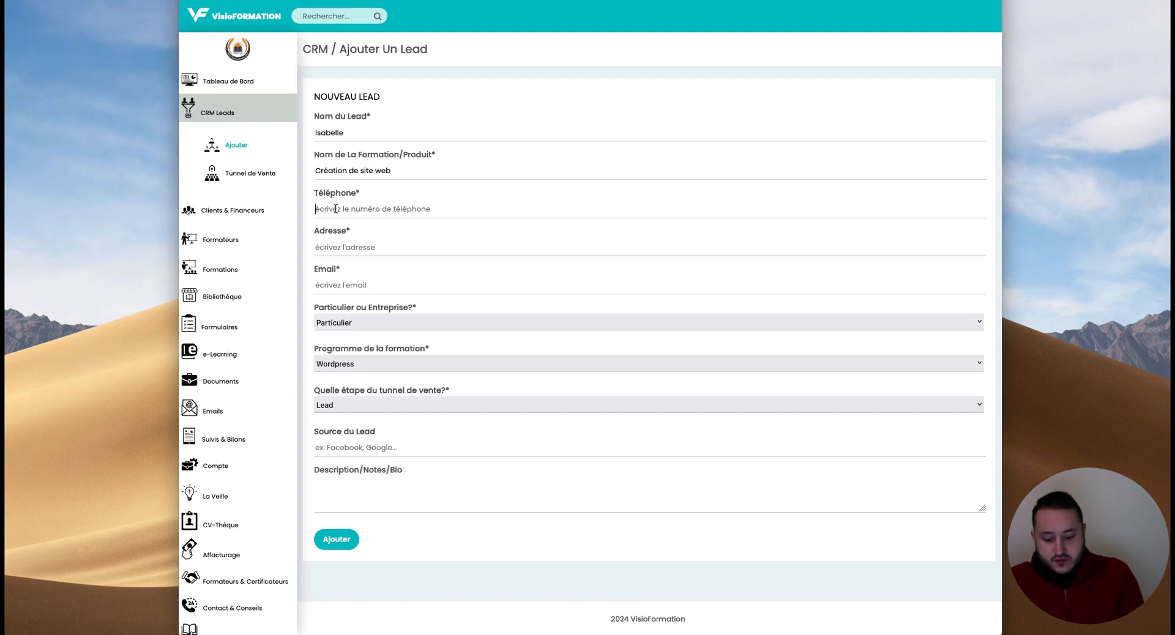
type("08")
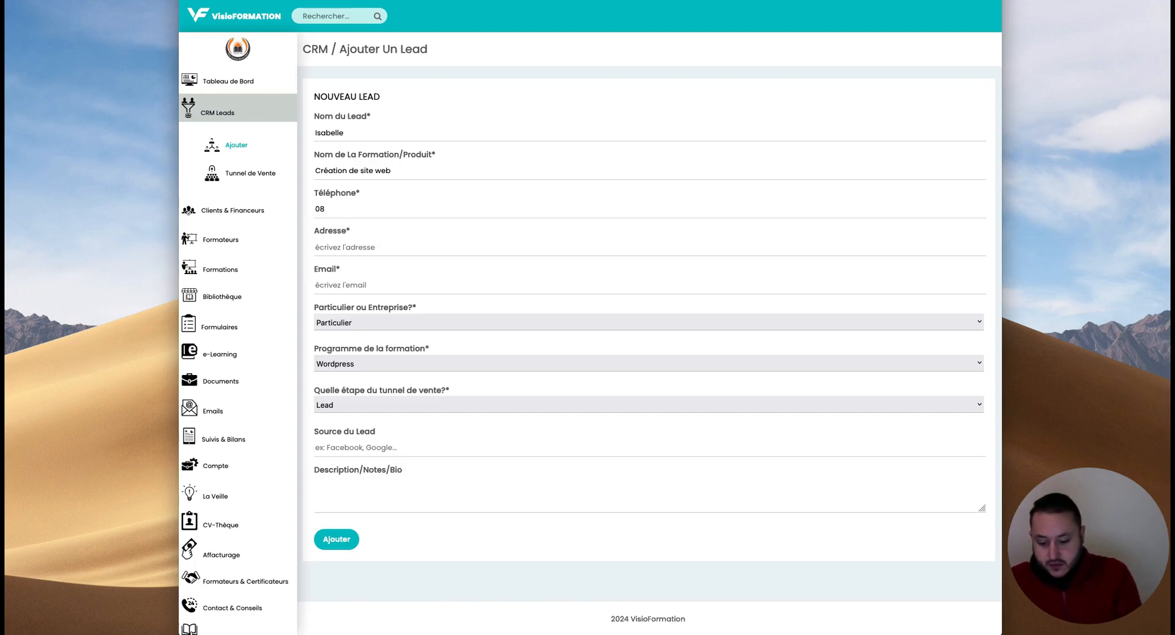
key("BackSpace")
type("6")
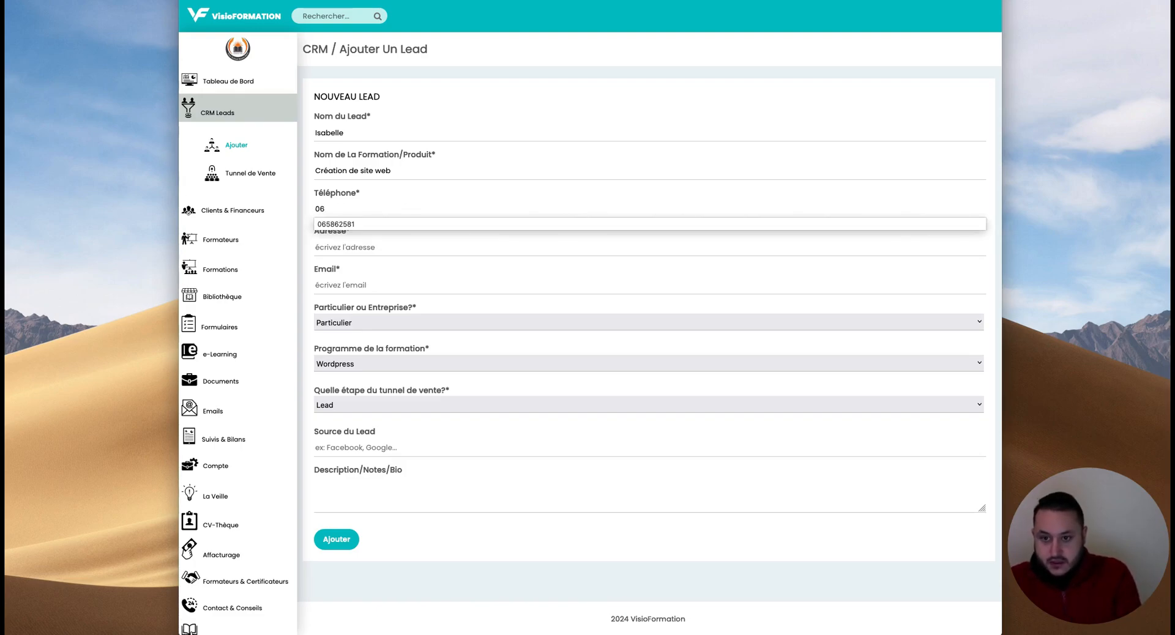
type("77777777")
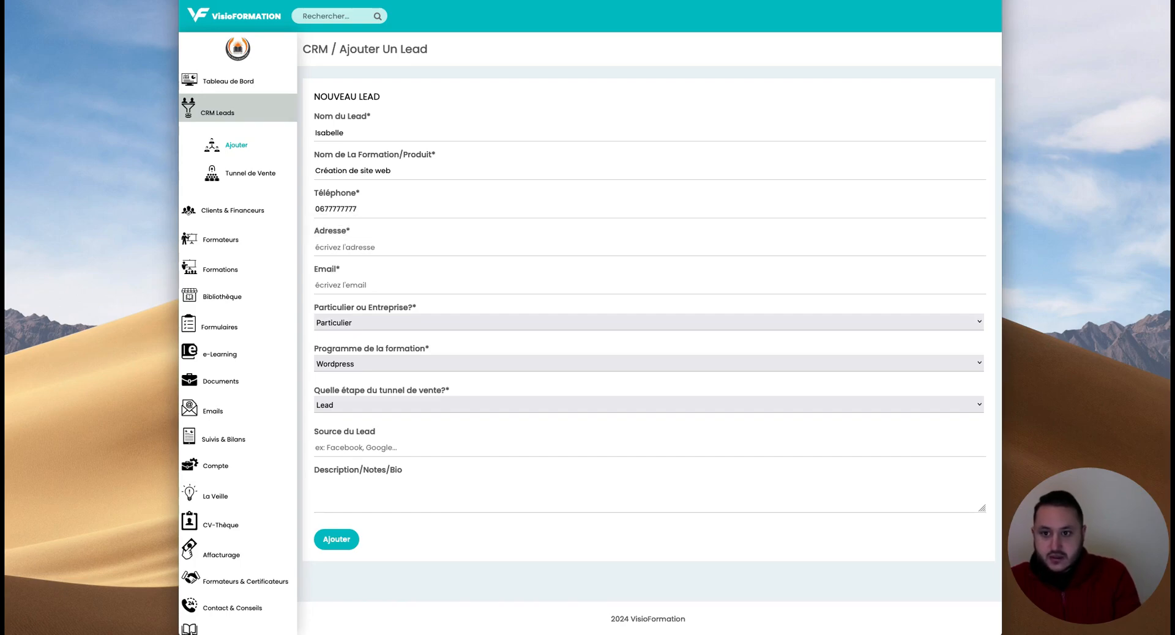
- Fill the address from the saved suggestion, enter the contact's e-mail, and keep Particulier
left_click(348, 250)
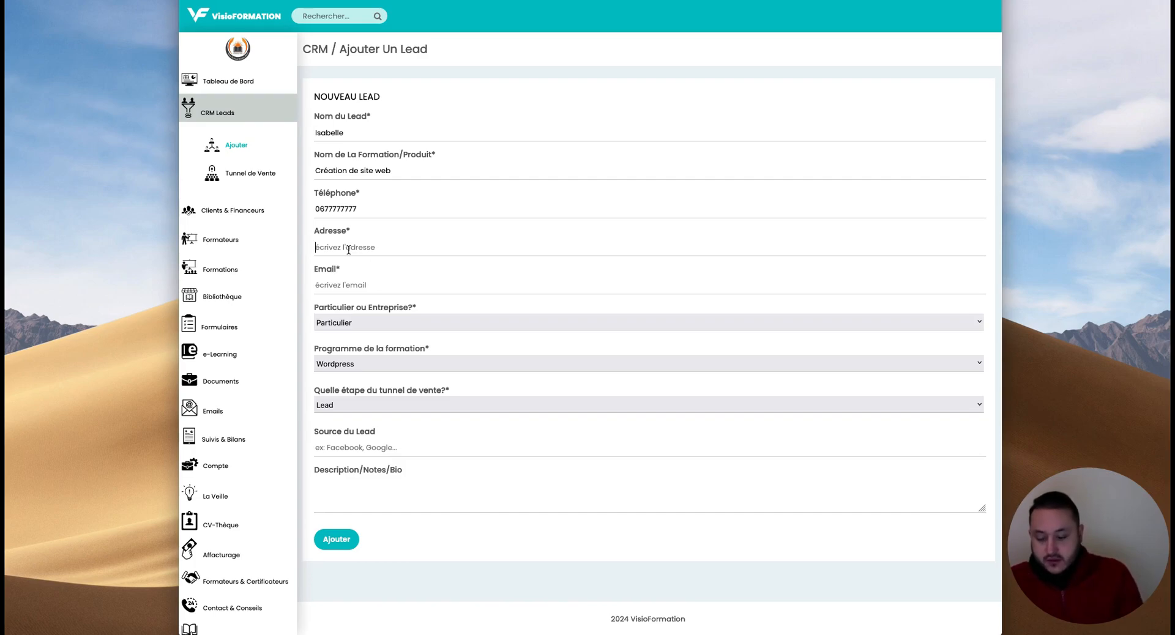
type("1")
left_click(357, 263)
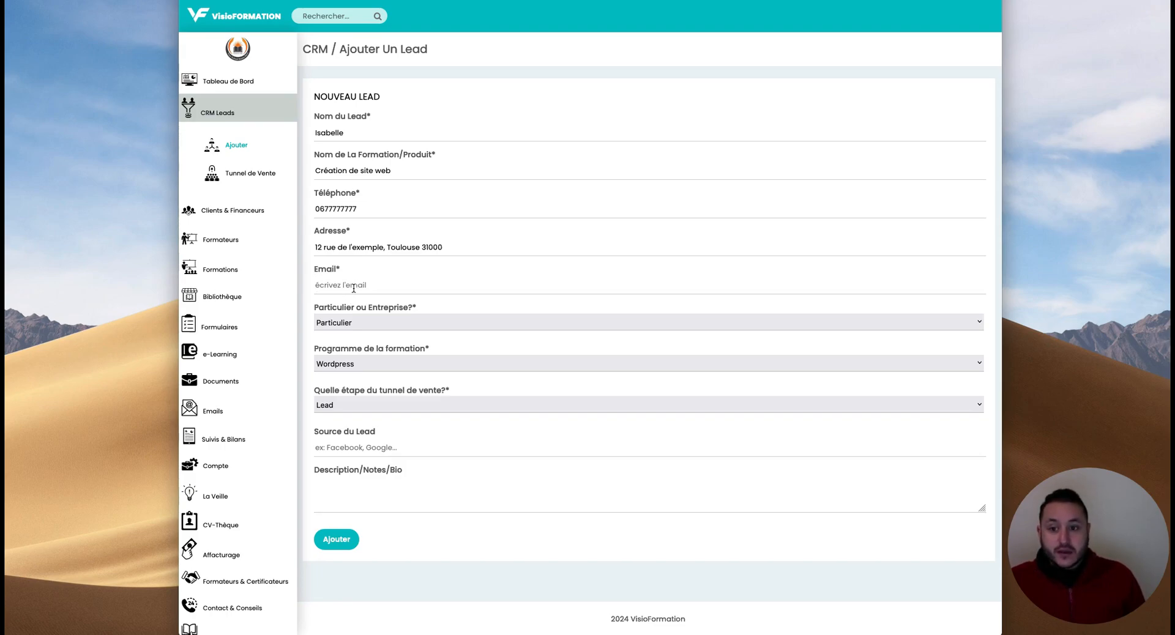
left_click(354, 288)
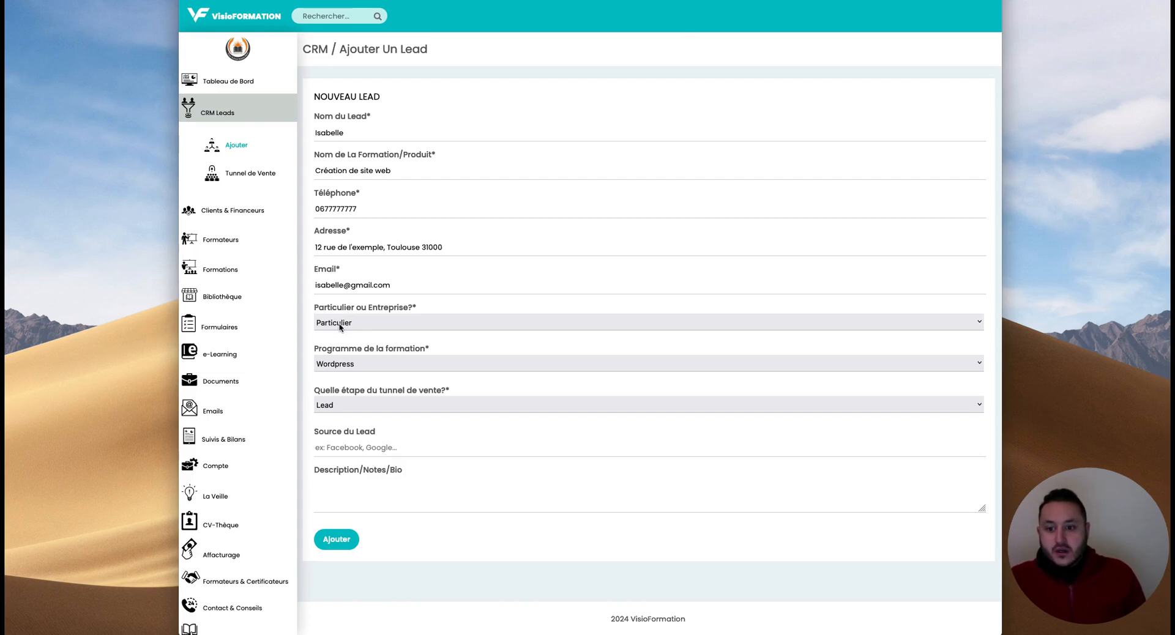
left_click(370, 324)
left_click(370, 319)
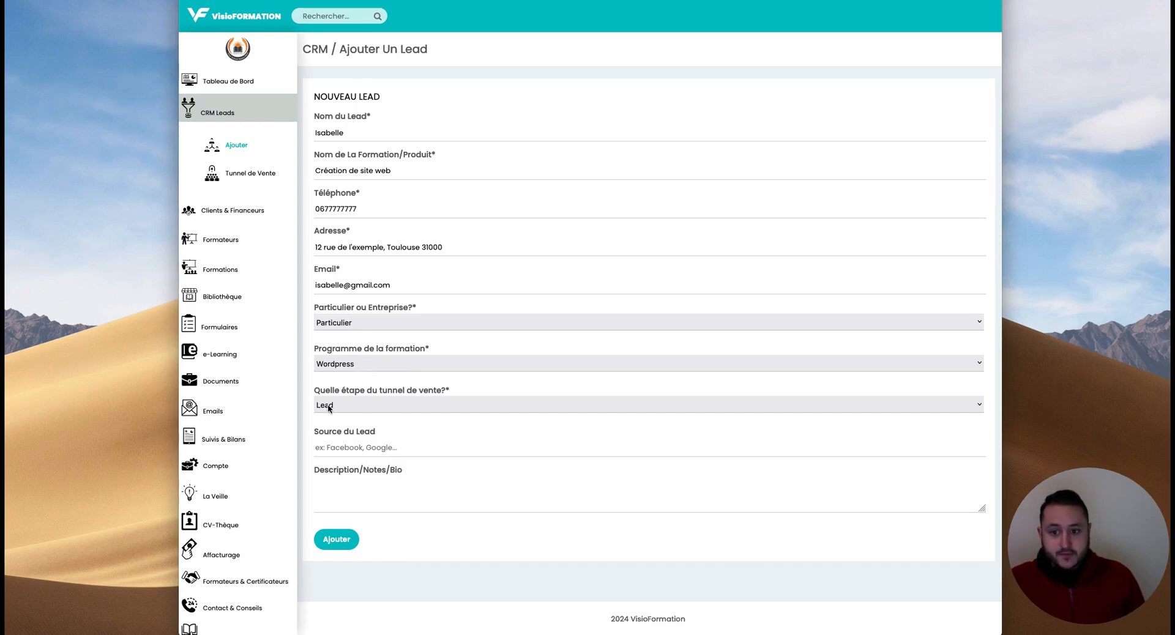
- Keep the funnel stage as Lead and set the lead source to Tiktok
left_click(355, 407)
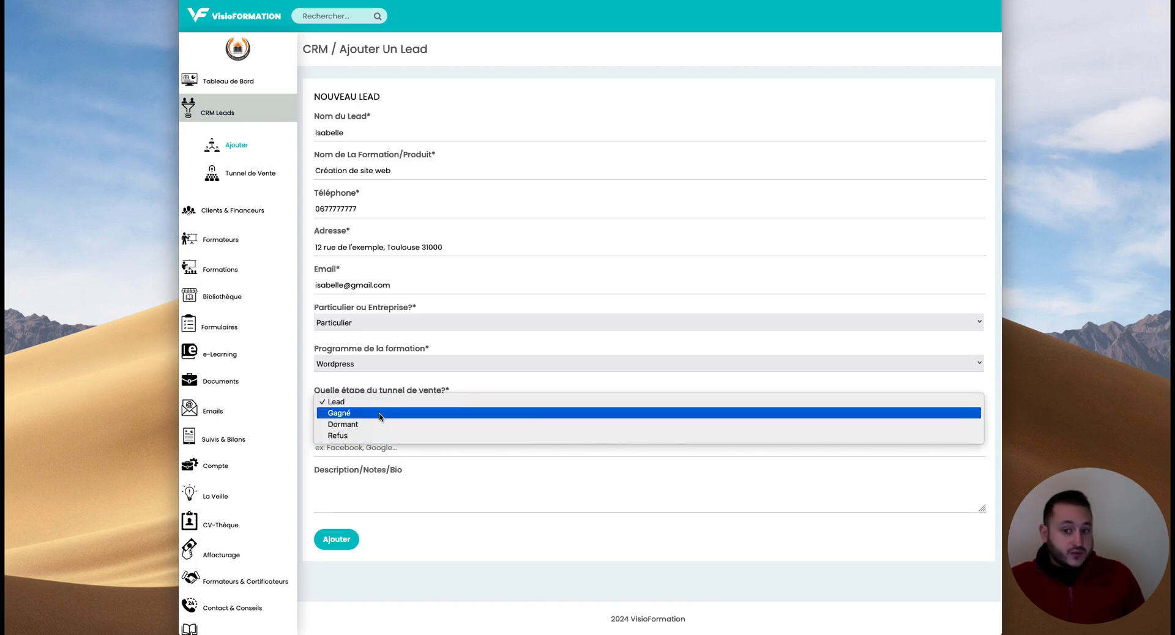
left_click(363, 402)
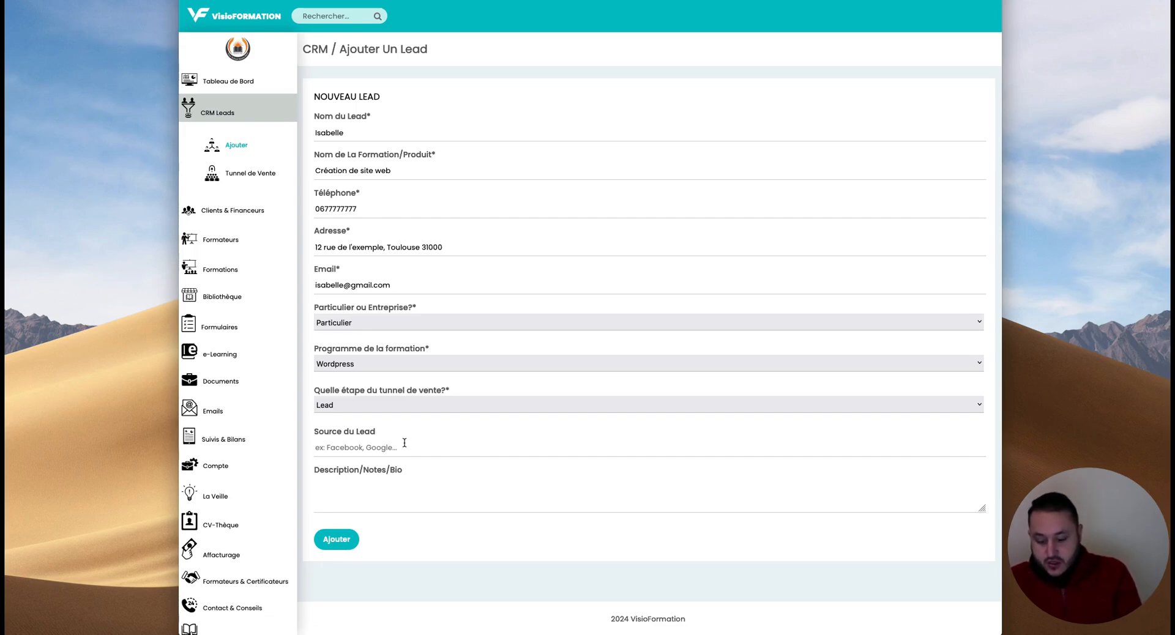
left_click(405, 443)
type("Tiktok")
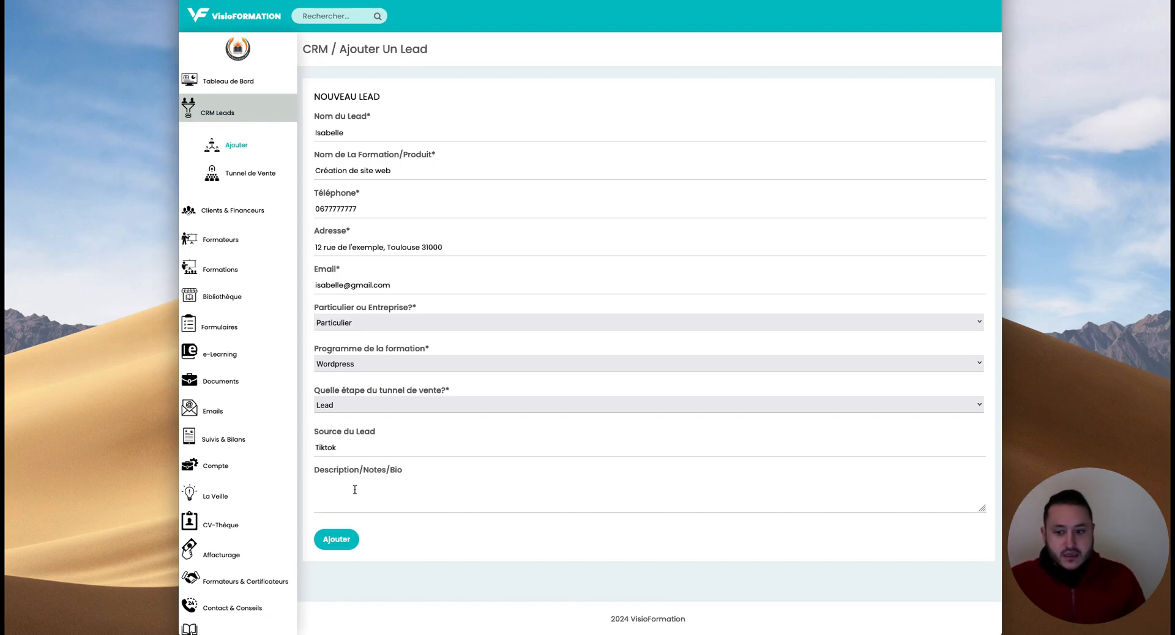
- Add the note 'Elle veut créer son site web' in Description/Notes/Bio
left_click(398, 497)
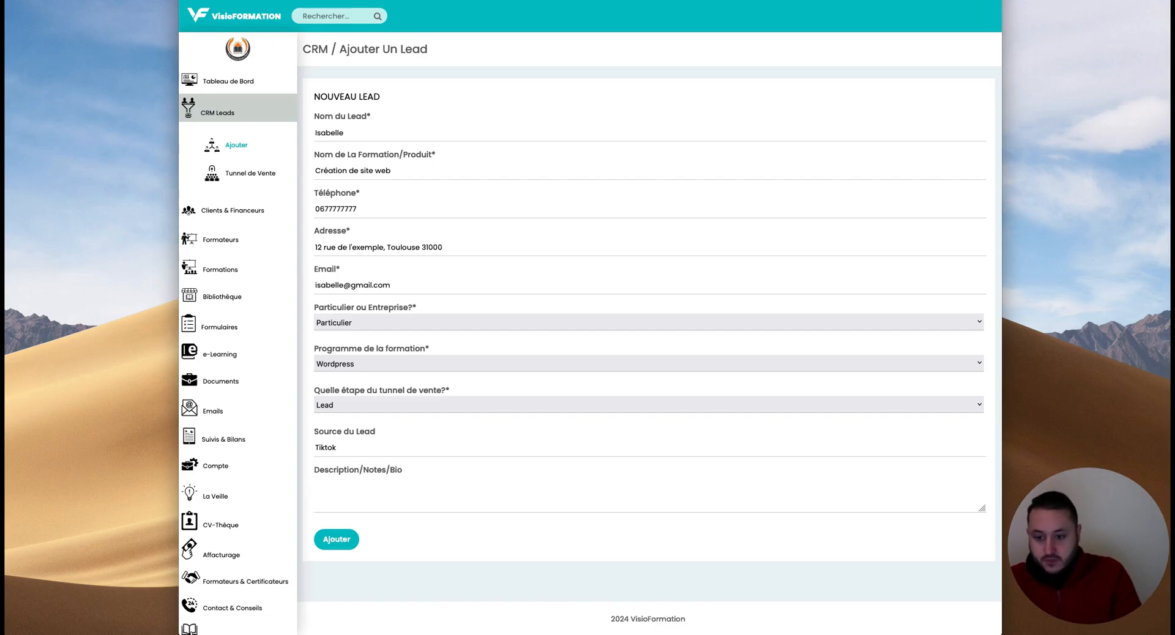
type("Elle be")
key("BackSpace")
key("BackSpace")
type("veut ")
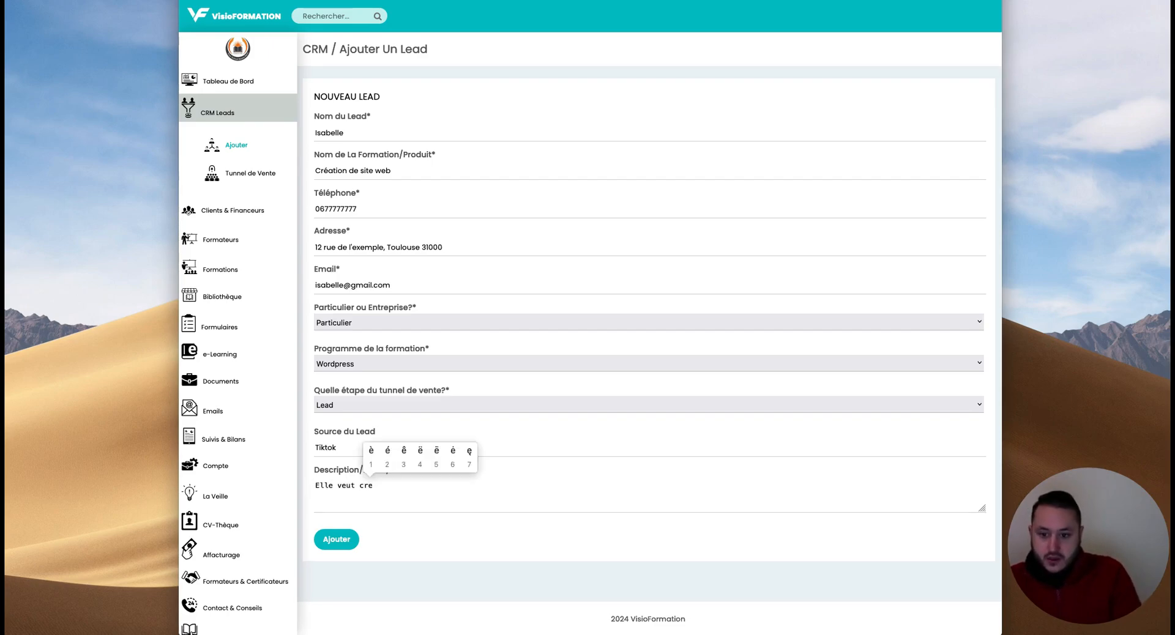
type("créer son site web")
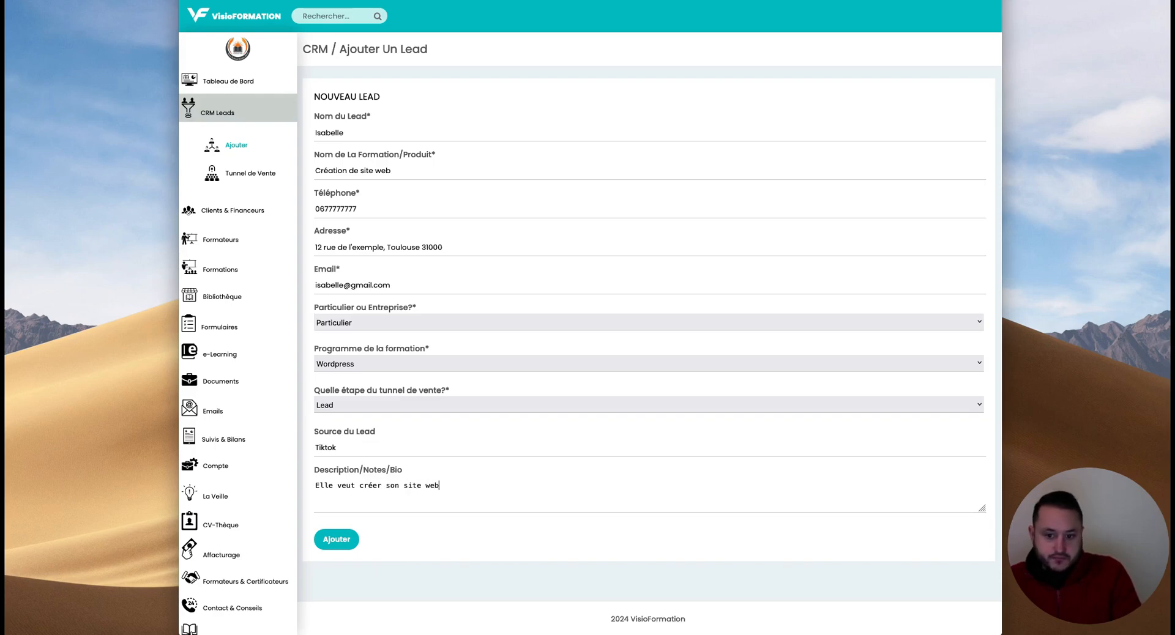
- Save the lead and review her profile: phone, Particulier, salesperson Demo Formations, Indécis status
left_click(337, 540)
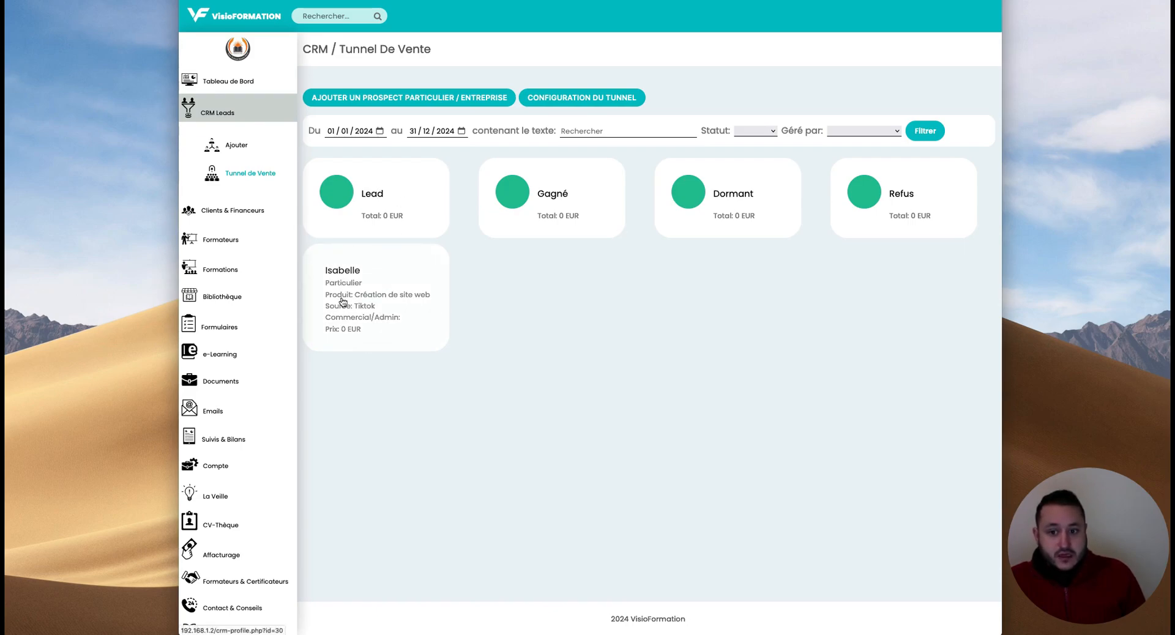
left_click(384, 328)
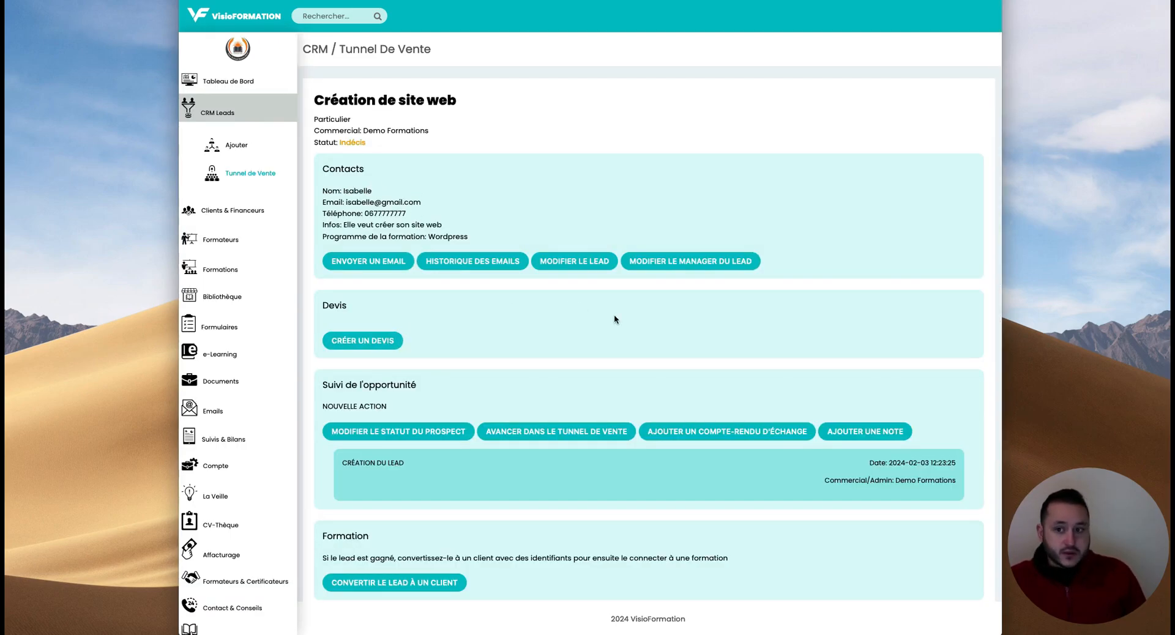
double_click(382, 212)
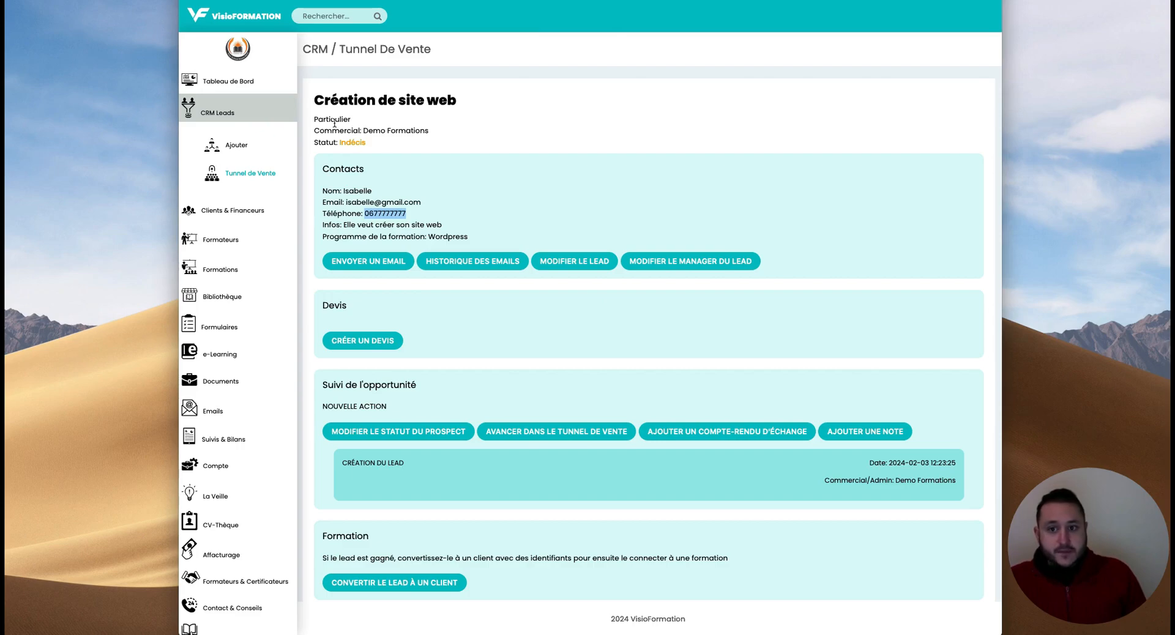
double_click(335, 122)
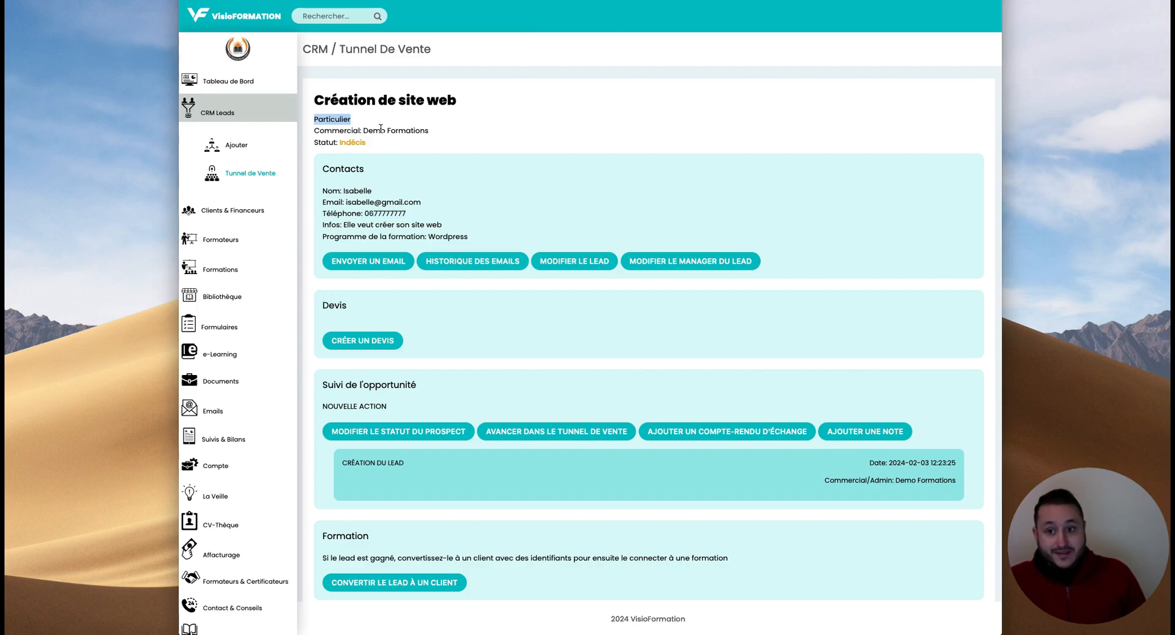
left_click_drag(374, 130, 428, 131)
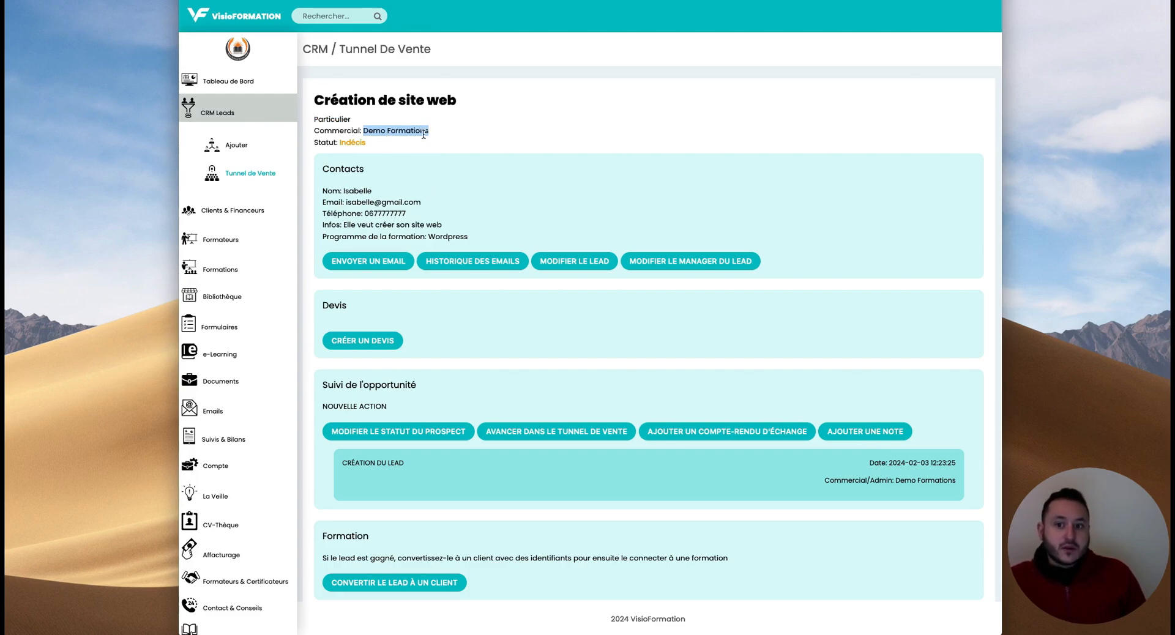
double_click(355, 146)
- Review the website note and Wordpress programme, then bring up the lead's e-mail form
left_click(385, 151)
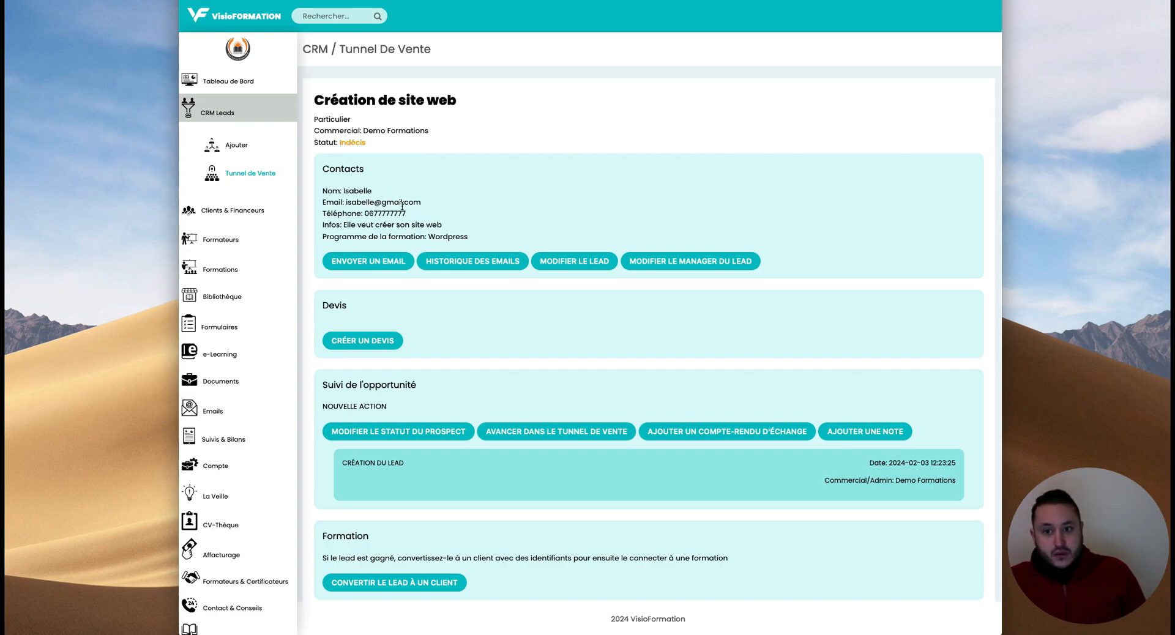
left_click_drag(344, 226, 492, 228)
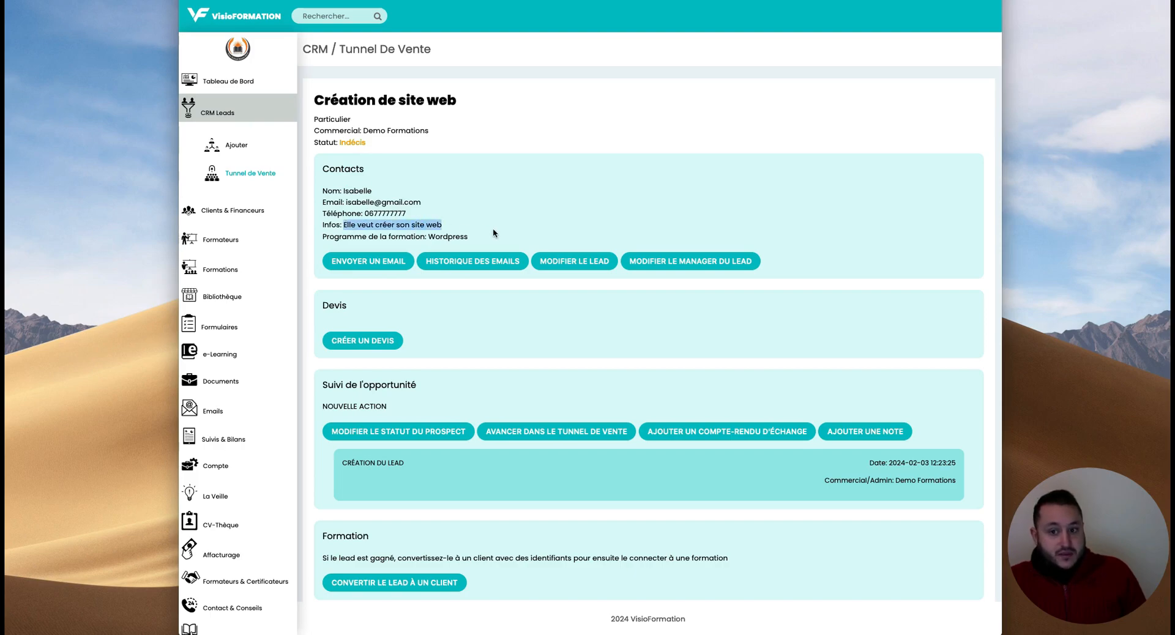
left_click_drag(324, 237, 487, 237)
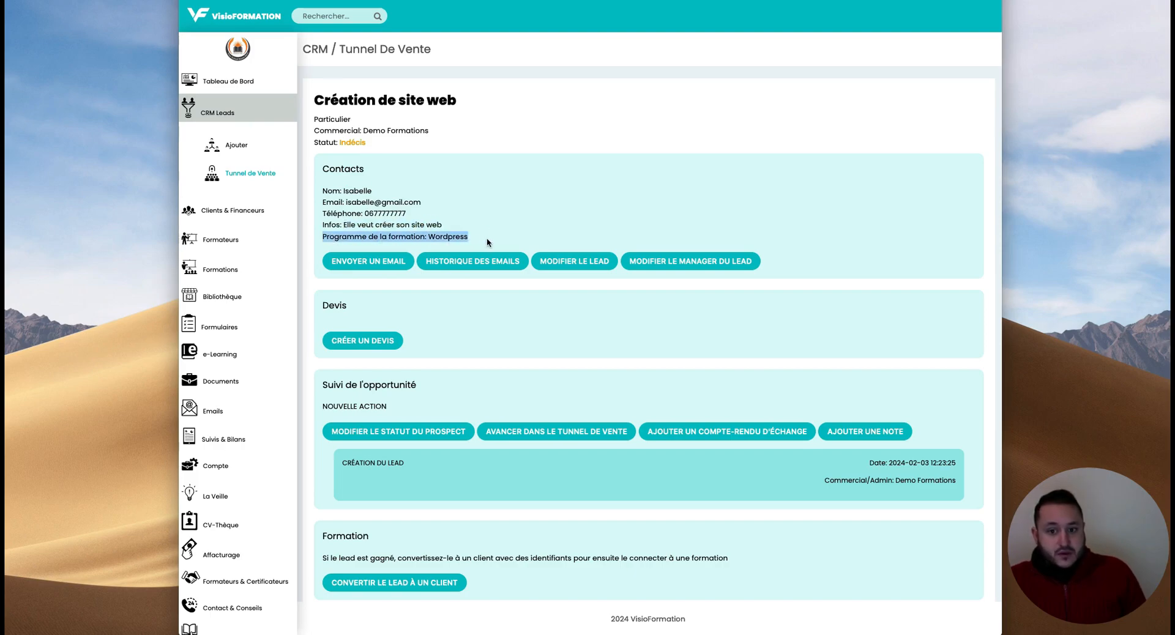
left_click(487, 236)
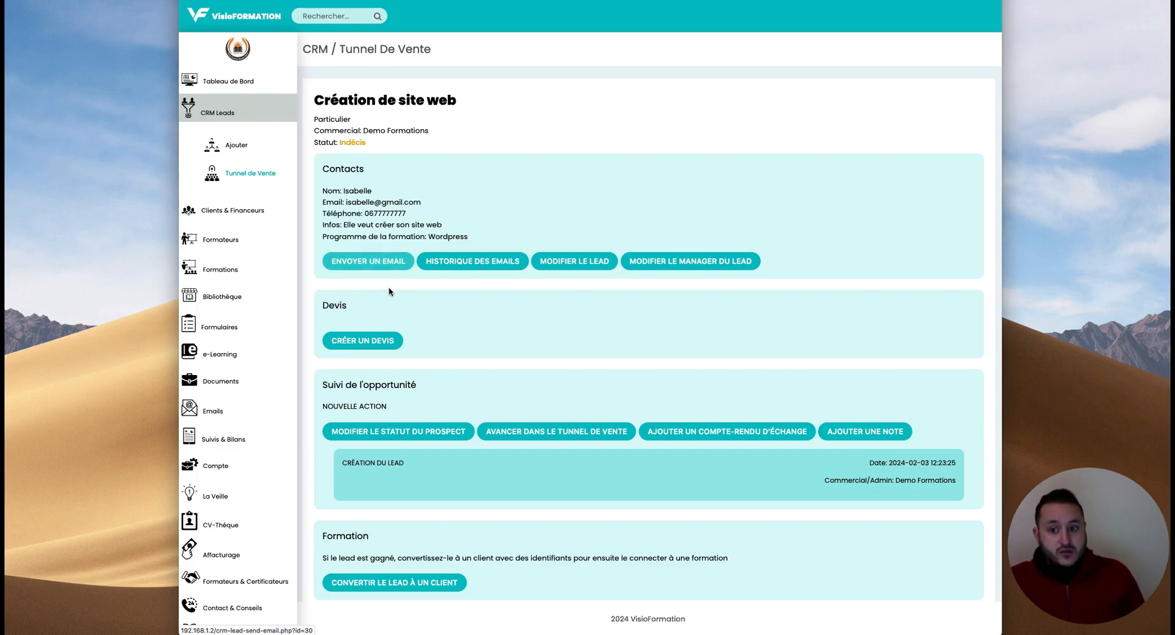
left_click(364, 267)
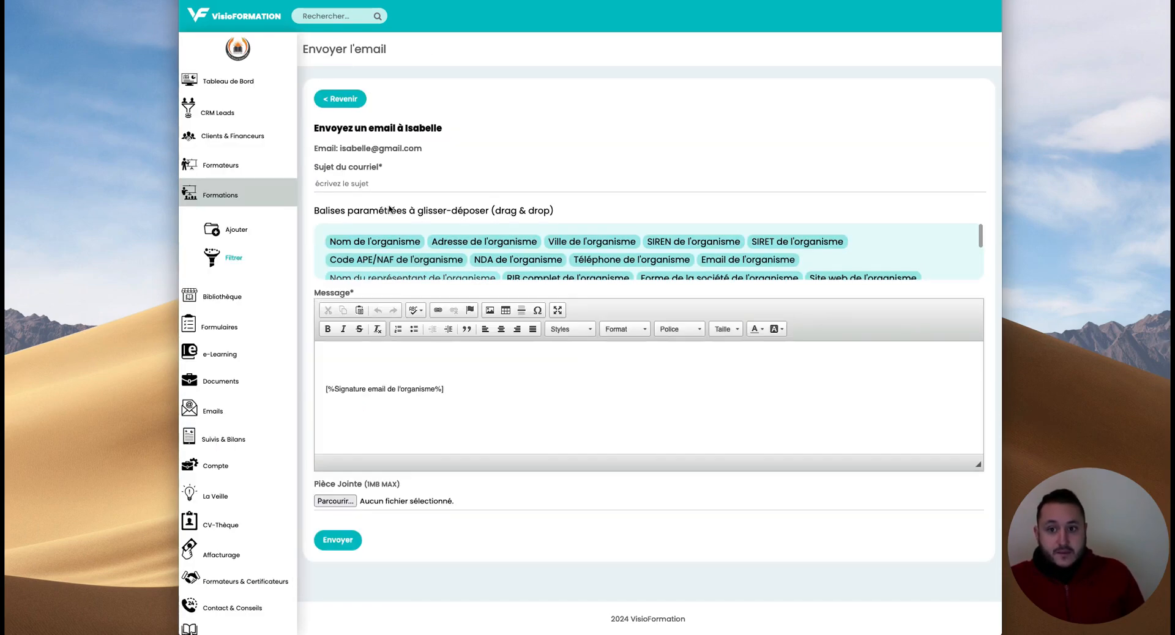
- Insert the [%Nom de l'organisme%] tag into the message above the signature tag
double_click(343, 150)
left_click_drag(343, 150, 438, 151)
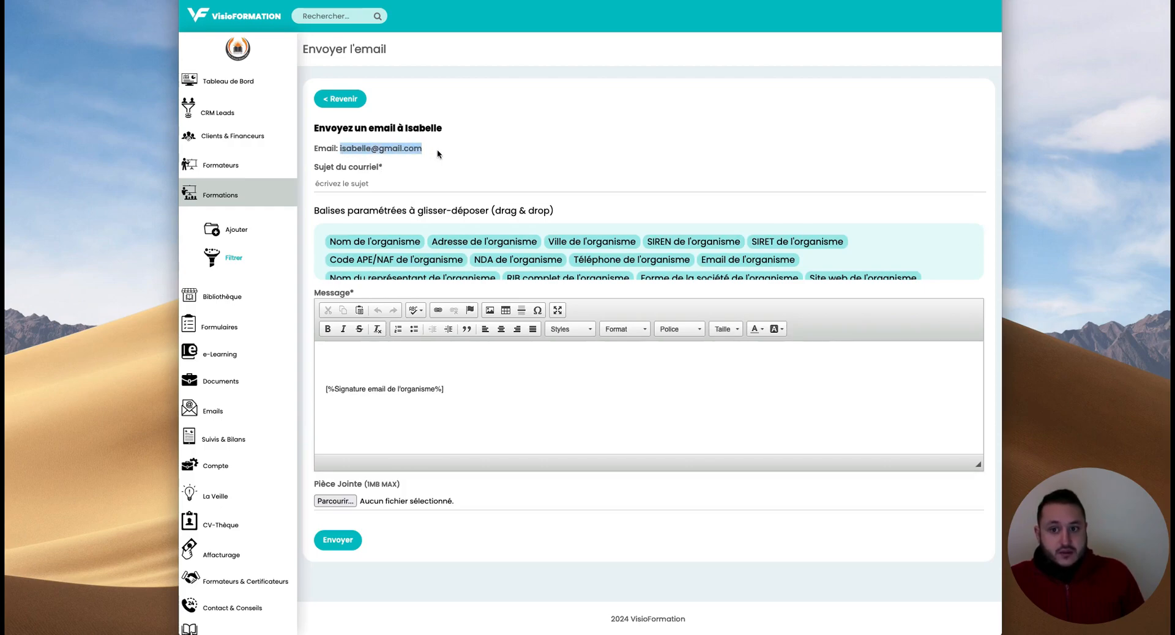
left_click(358, 184)
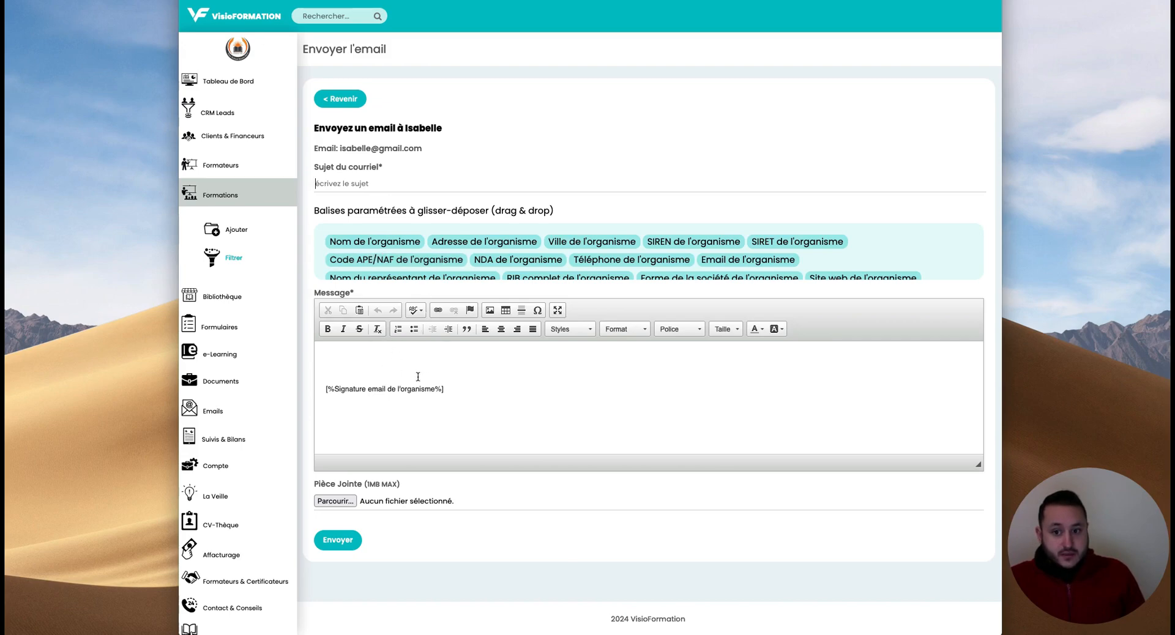
left_click_drag(358, 241, 367, 358)
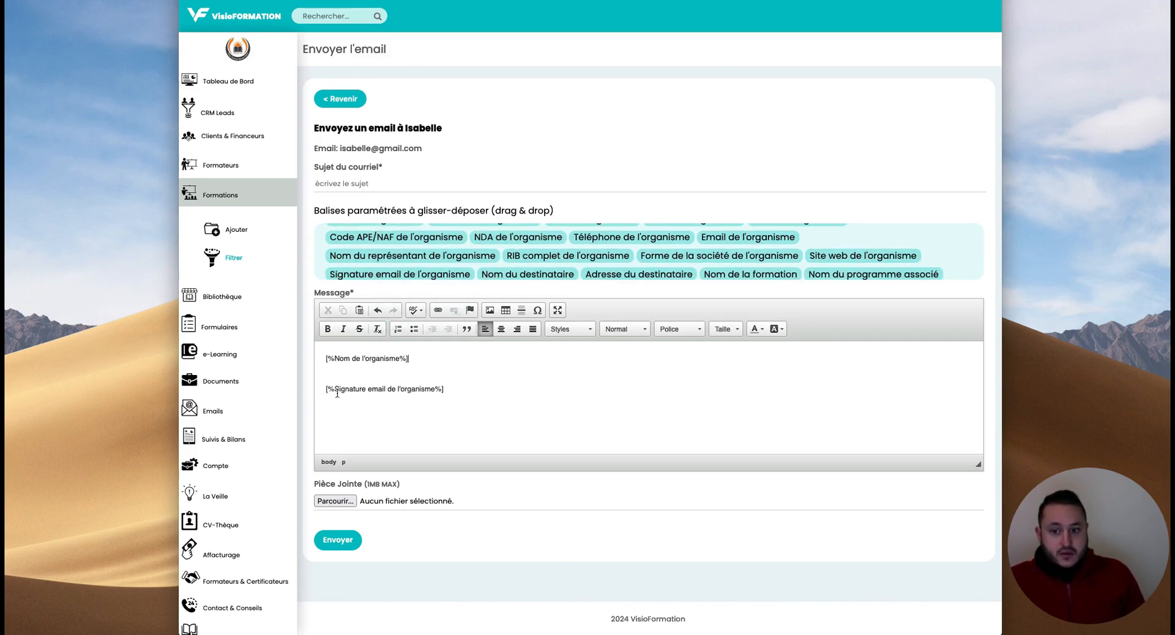
mouse_move(326, 390)
left_mouse_down()
mouse_move(486, 392)
mouse_move(325, 391)
left_mouse_up()
left_click(488, 391)
left_click(456, 390)
left_click_drag(465, 390, 308, 390)
left_click(484, 396)
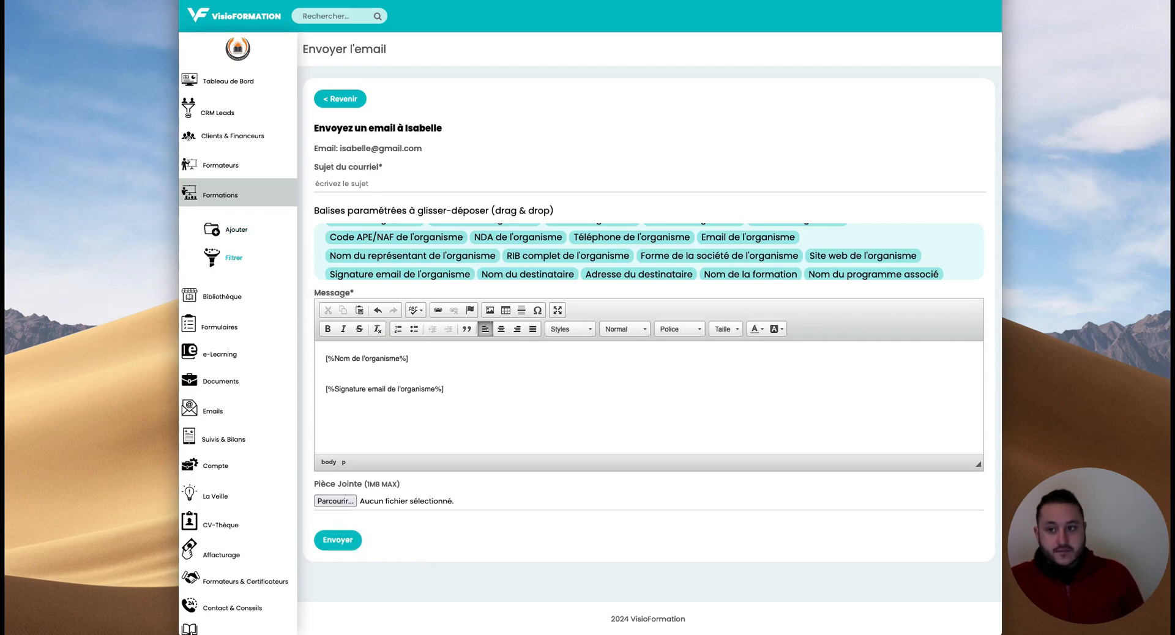
- Return unsent to the lead profile, note manager Demo Formations, and open the change-manager page
left_click(337, 98)
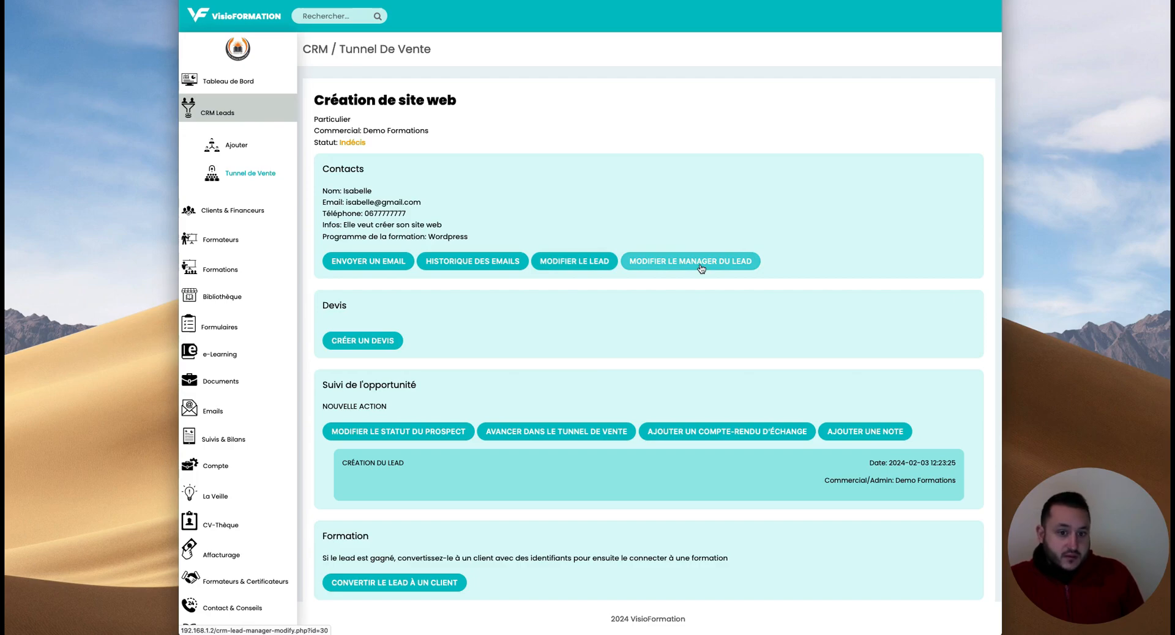
left_click_drag(363, 131, 419, 130)
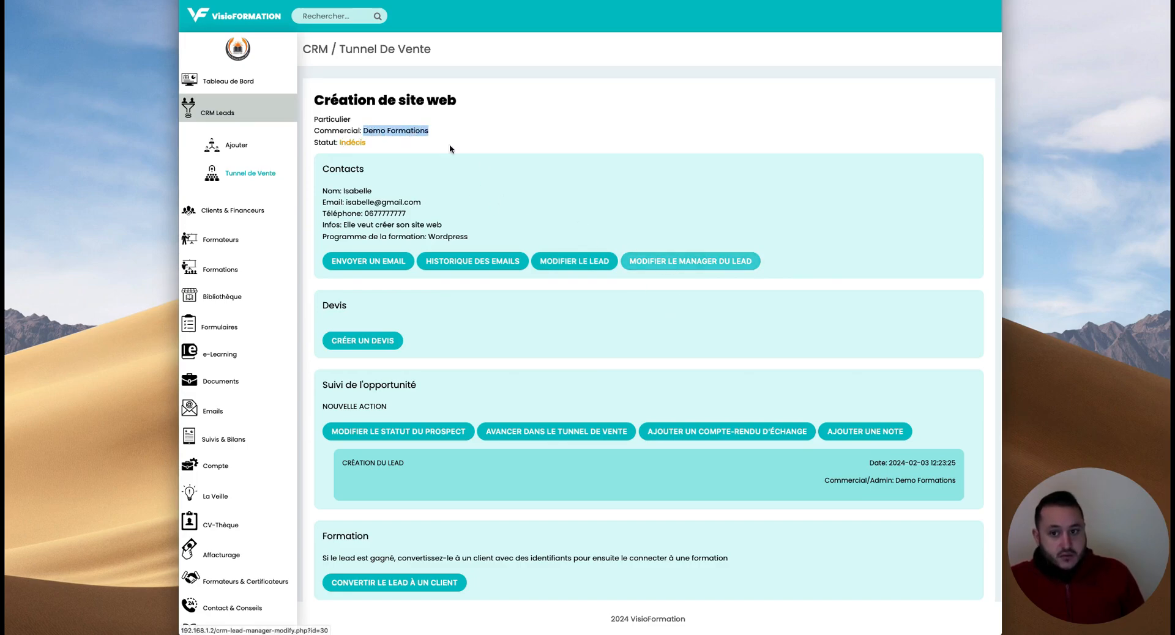
left_click(697, 267)
- Choose Commercial 1 as the lead's manager, save, and scroll down the profile
left_click(359, 114)
left_click(357, 126)
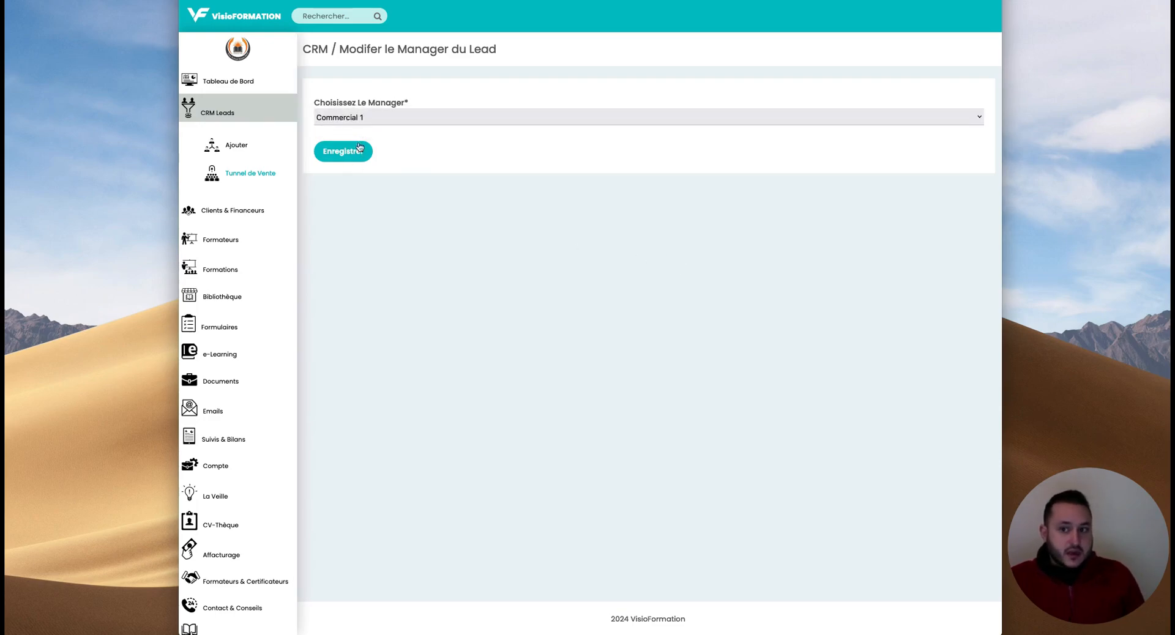
left_click(349, 153)
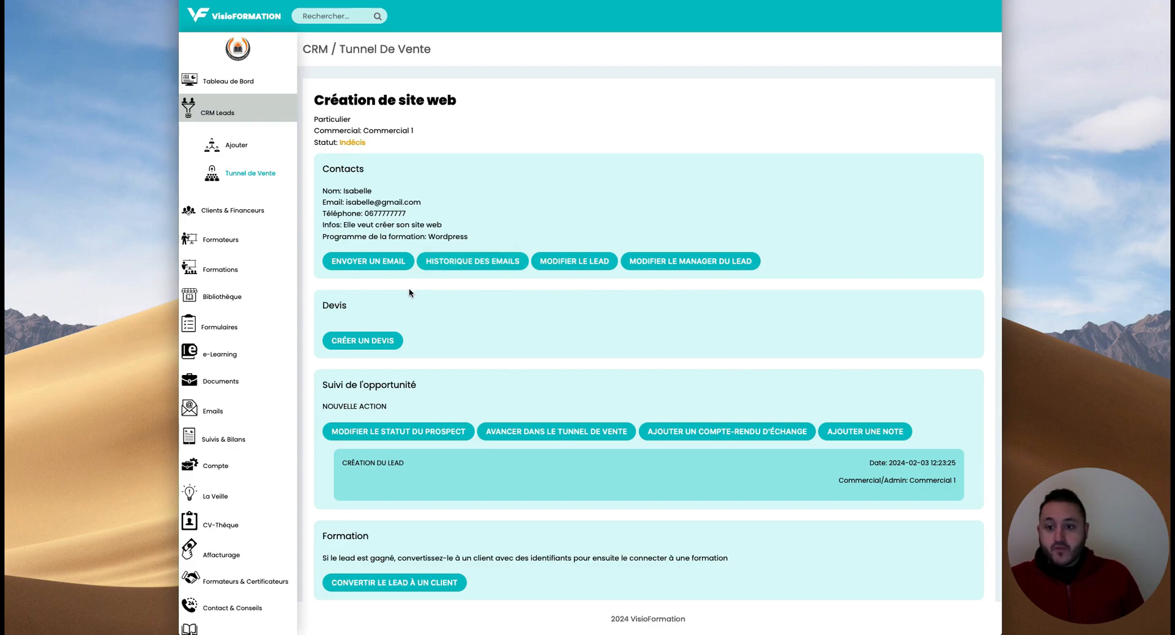
scroll(405, 285, "down", 2)
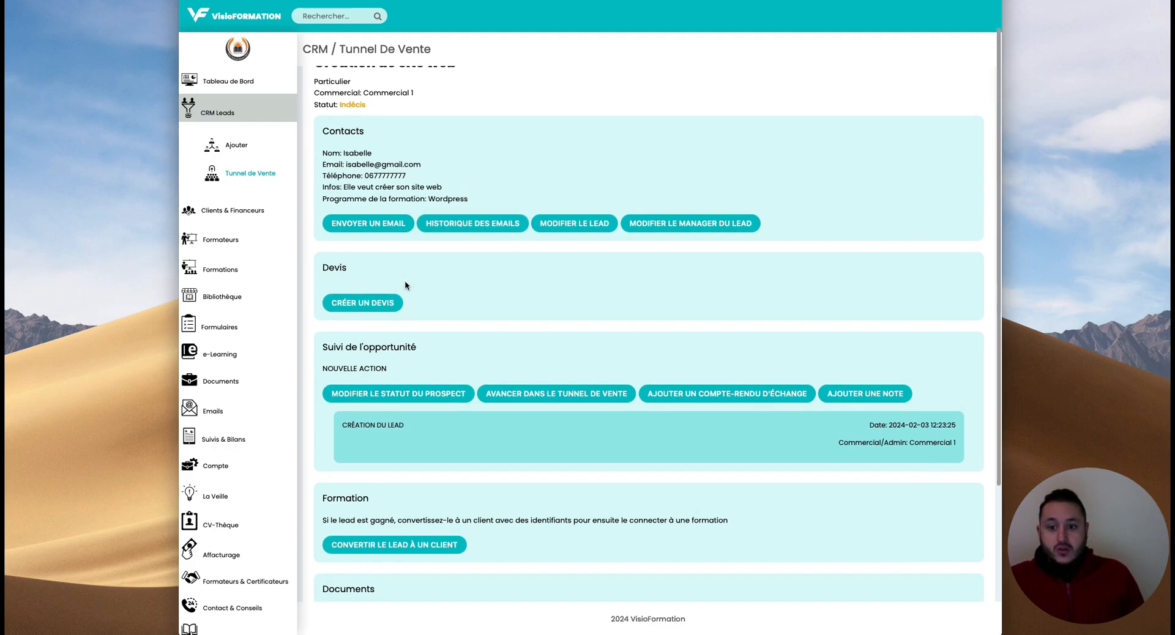
- Start quote ABC dated 03/02/2024, due 29/02/2024, with 0 VAT and 10 heures duration
left_click(359, 308)
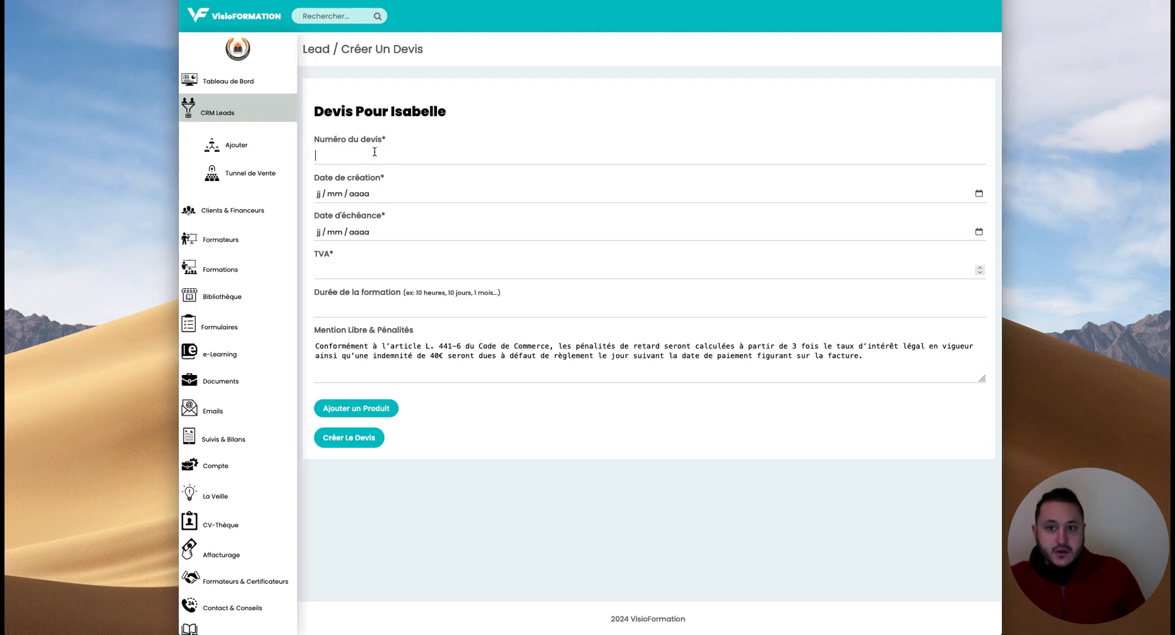
type("ABC")
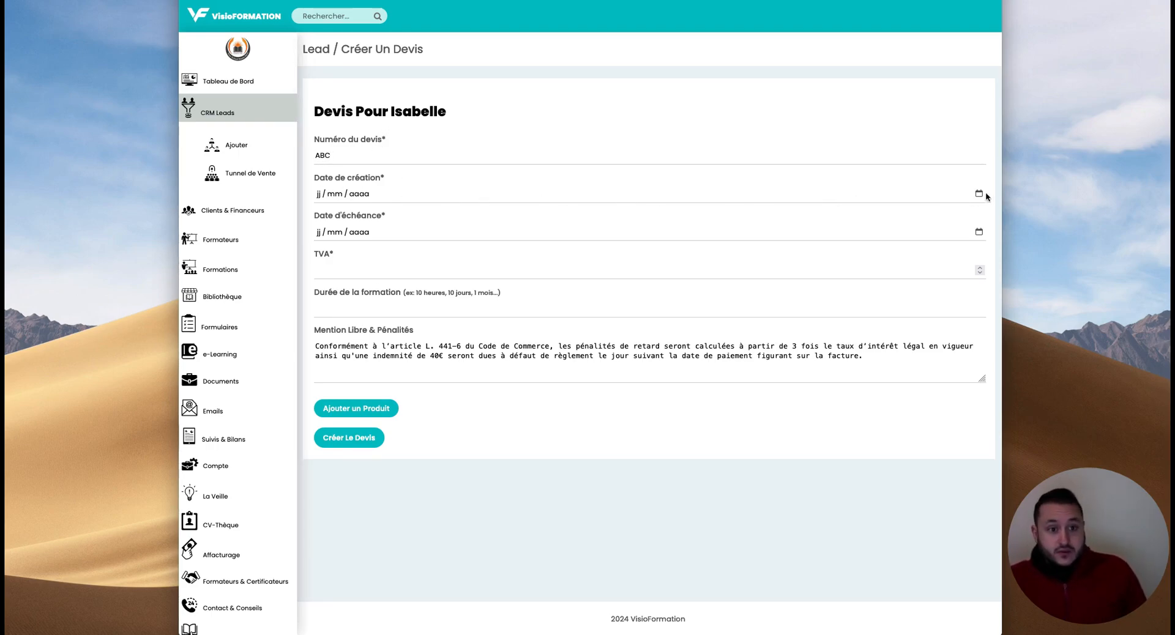
left_click(979, 194)
left_click(438, 262)
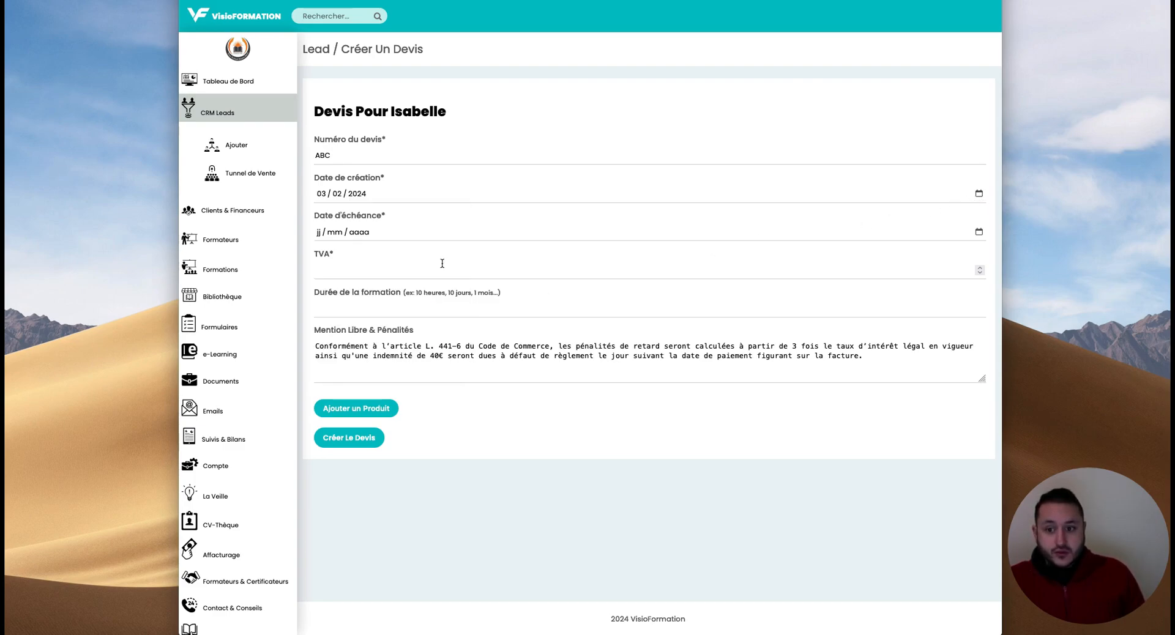
left_click(979, 231)
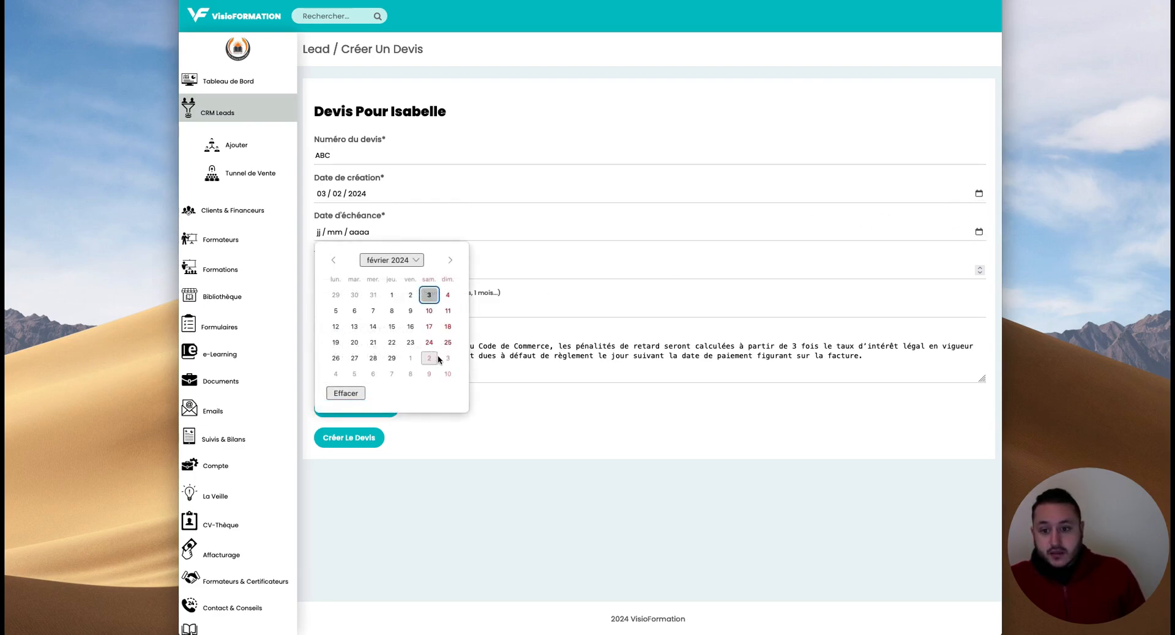
left_click(392, 358)
left_click(457, 268)
type("0")
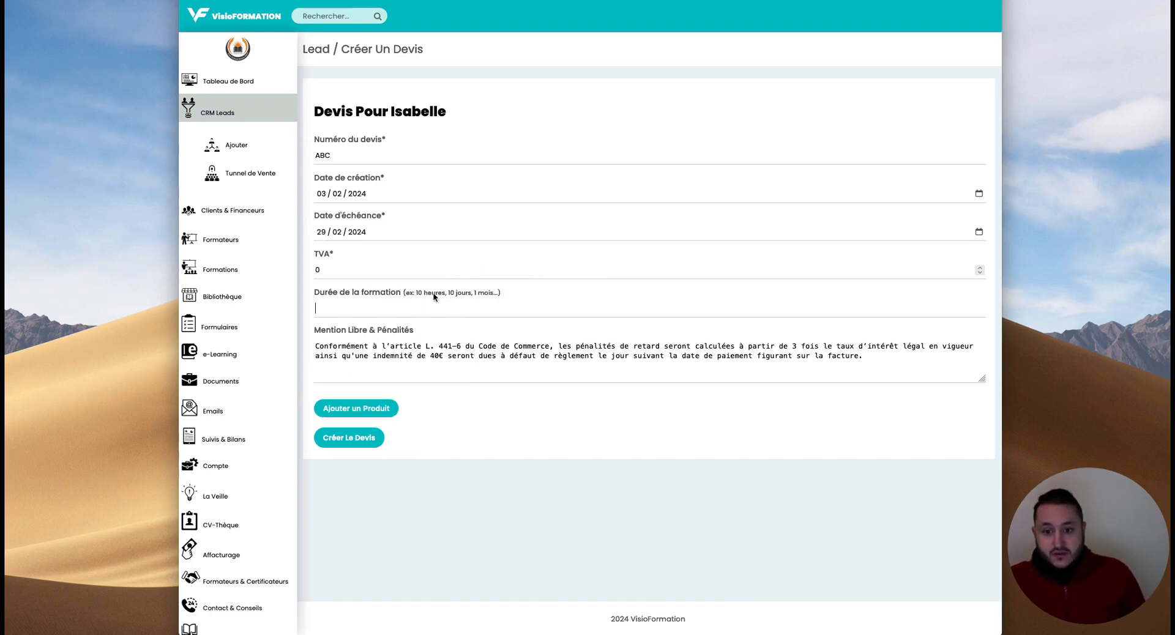
left_click_drag(407, 295, 499, 297)
left_click(483, 305)
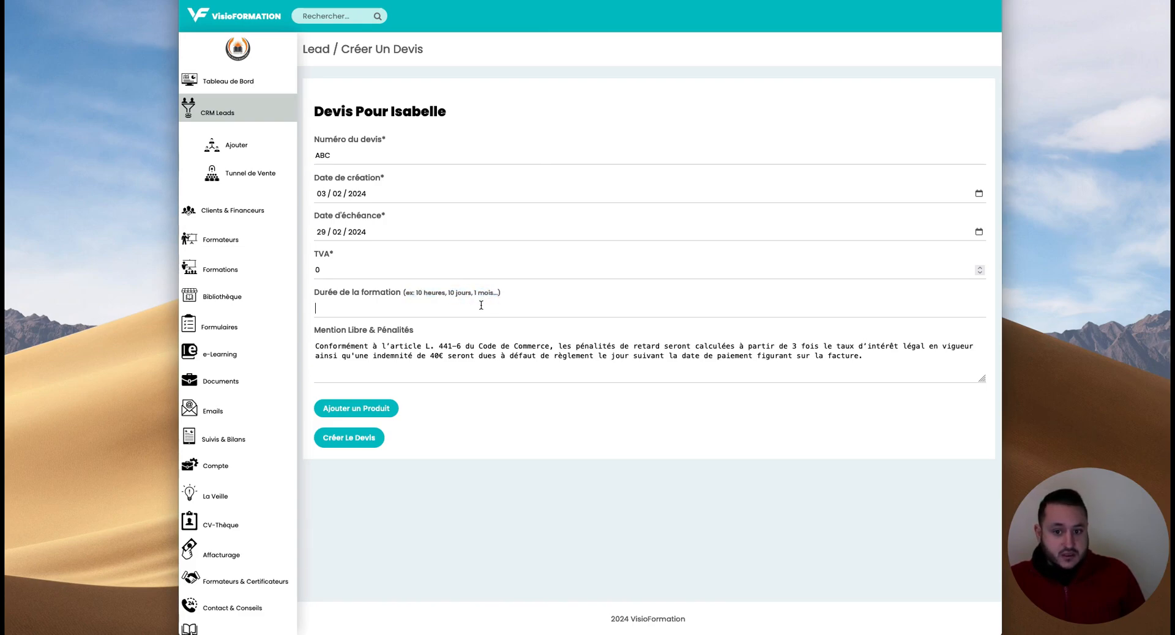
type("10 heures")
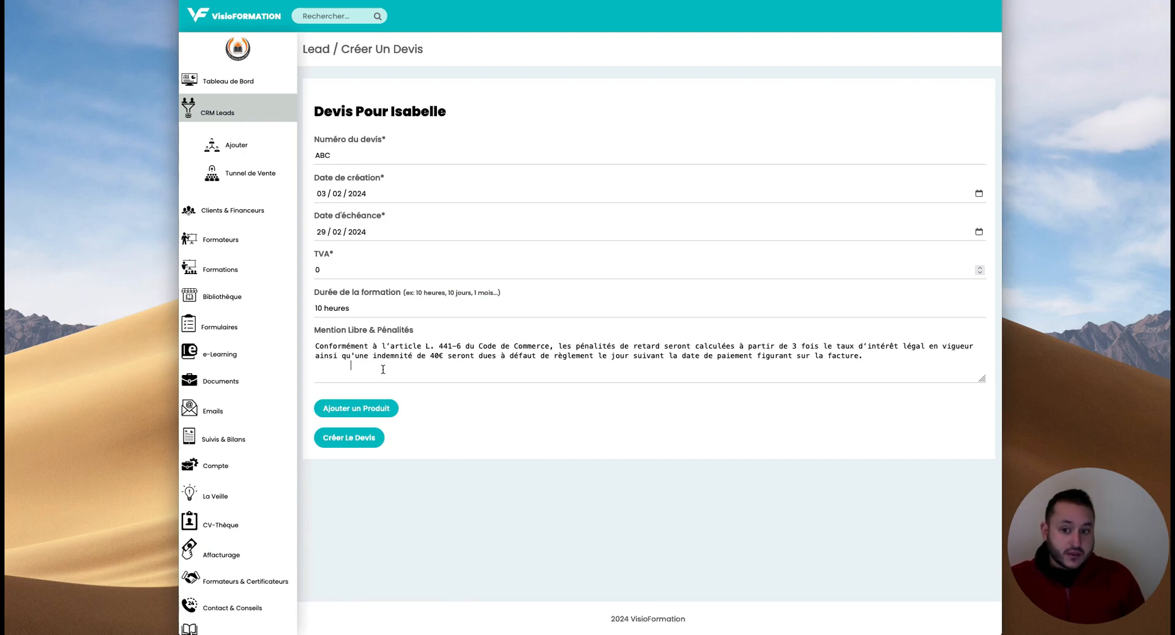
left_click_drag(901, 363, 421, 402)
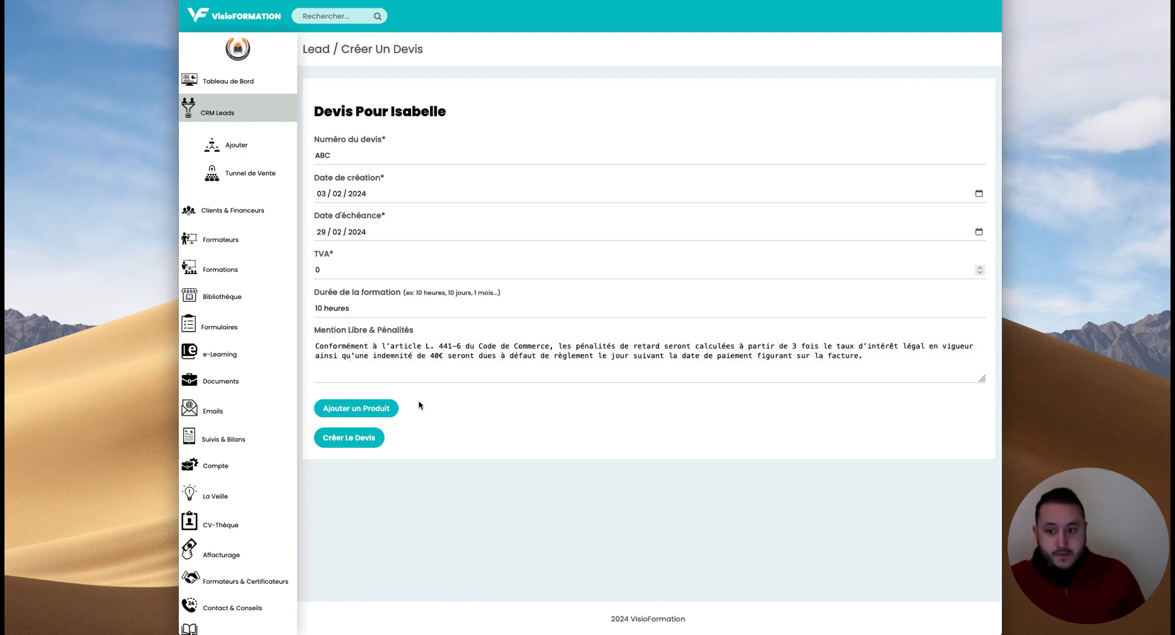
- Add a Wordpress 10h product line, quantity 1 at 1000, and create the quote
left_click(359, 411)
left_click(353, 438)
type("Wordpress 10h")
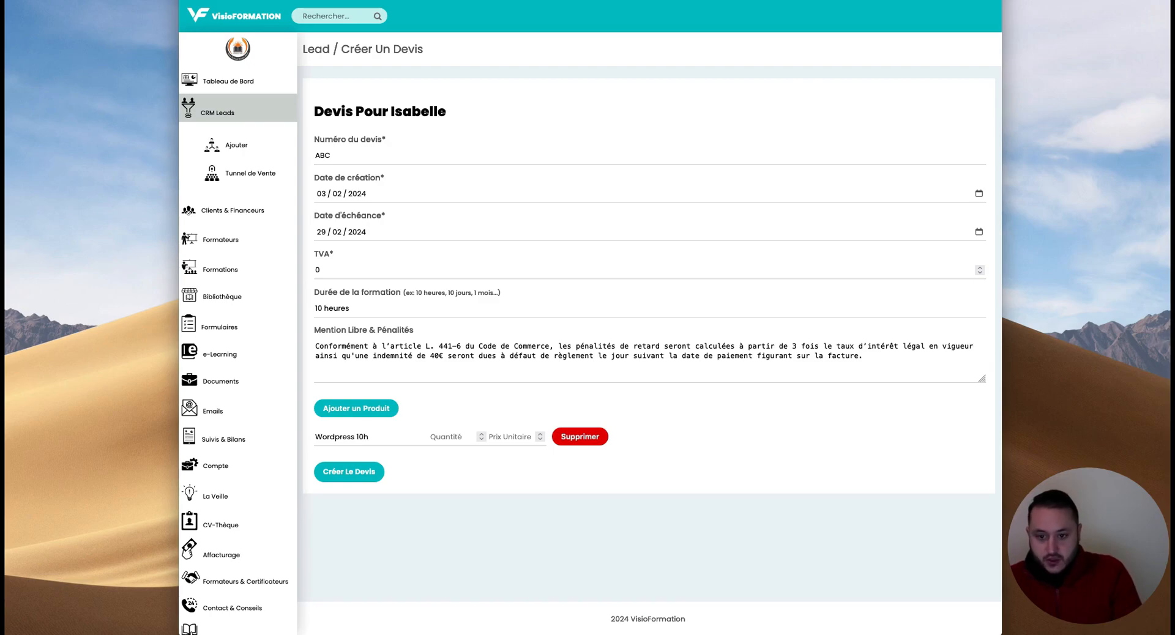
type("1")
left_click(505, 443)
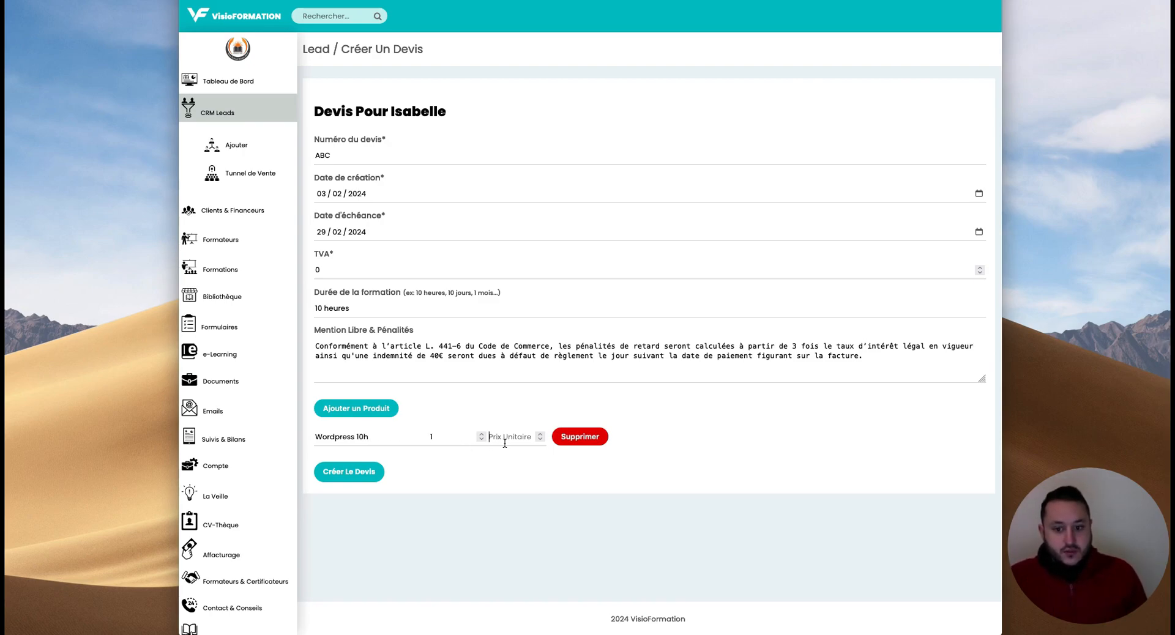
type("1000")
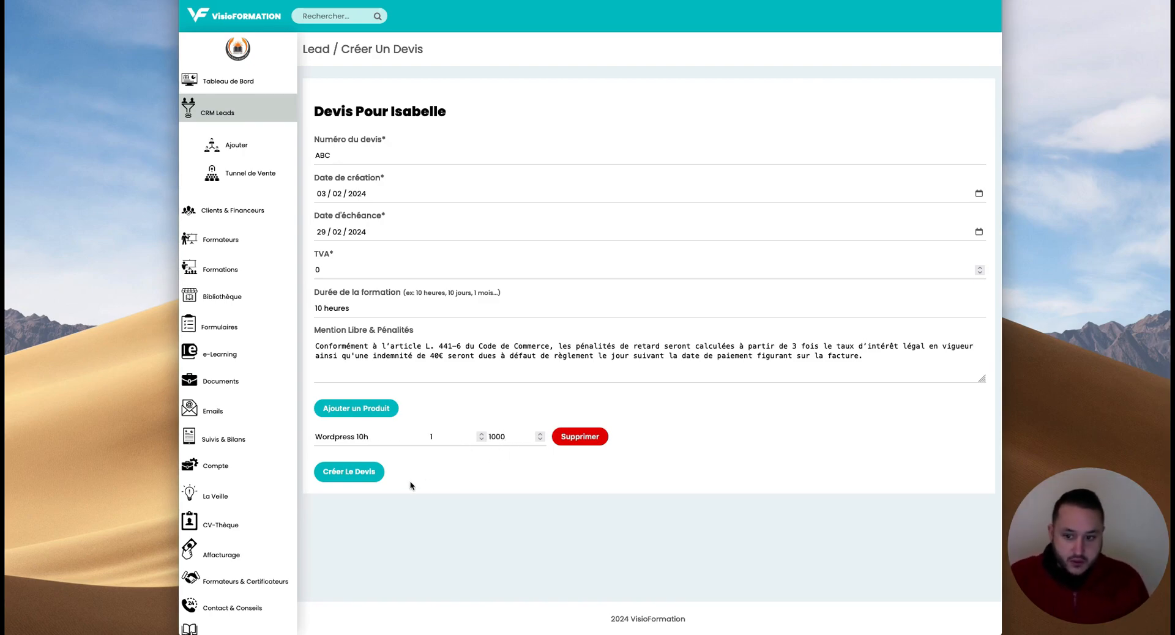
left_click(362, 472)
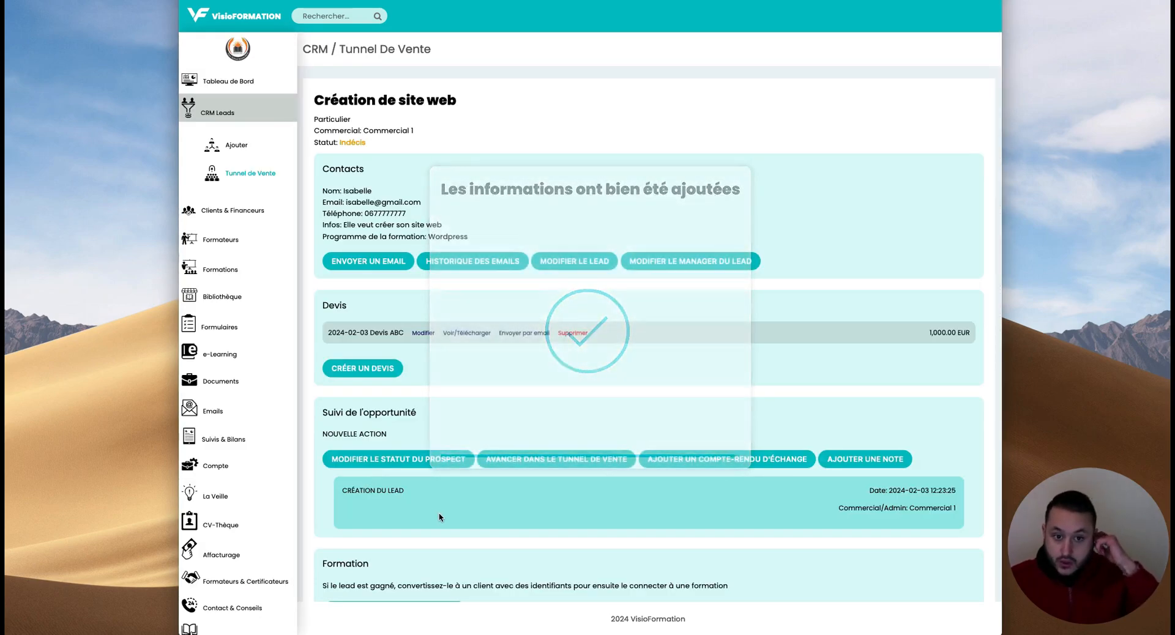
triple_click(951, 331)
left_click(908, 355)
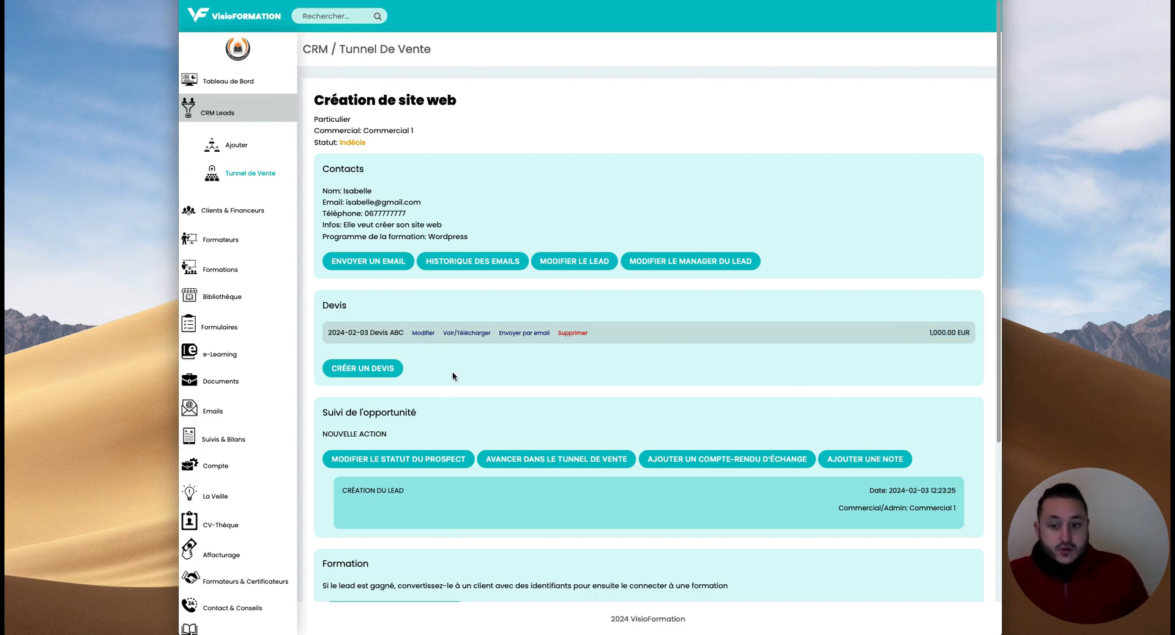
left_click(424, 335)
left_click(361, 411)
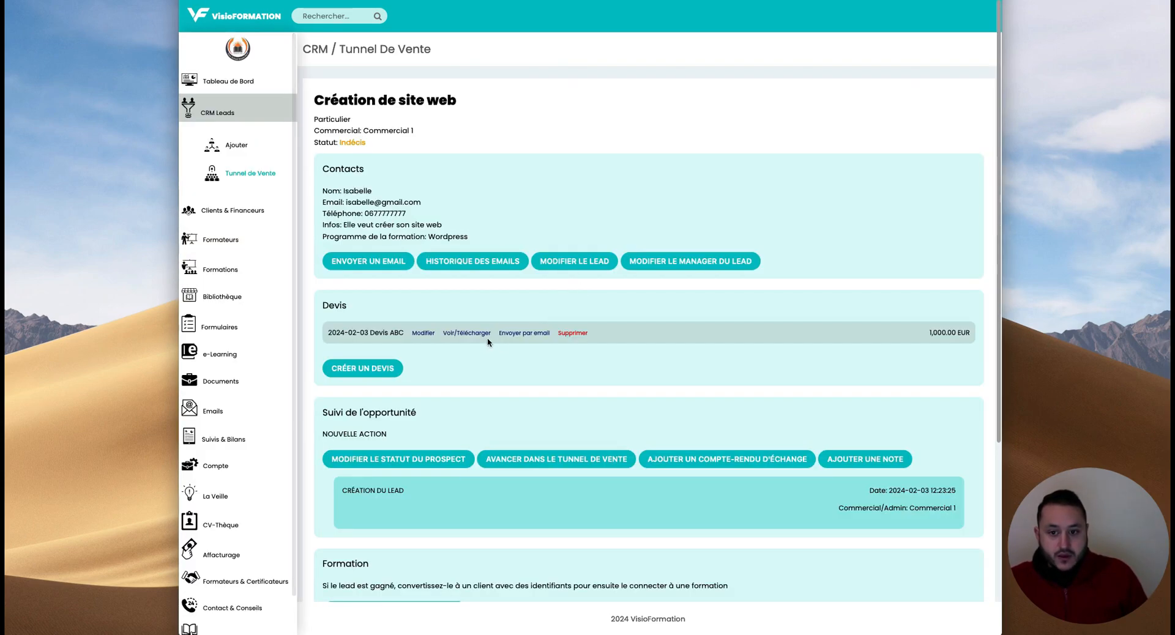
left_click(464, 336)
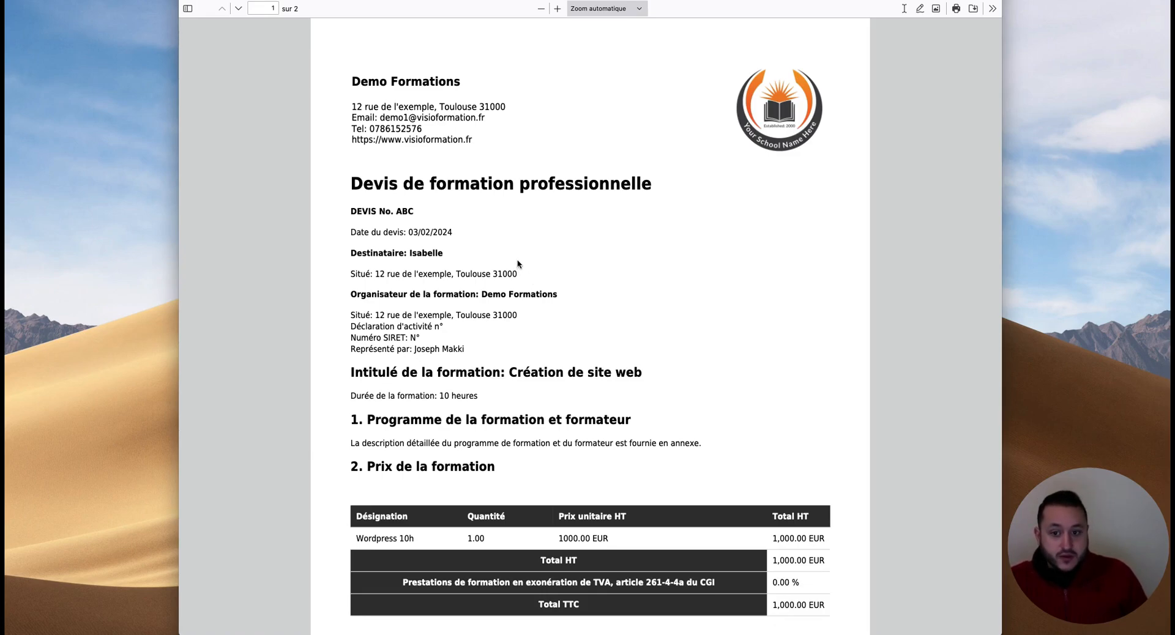
left_click_drag(351, 326, 447, 331)
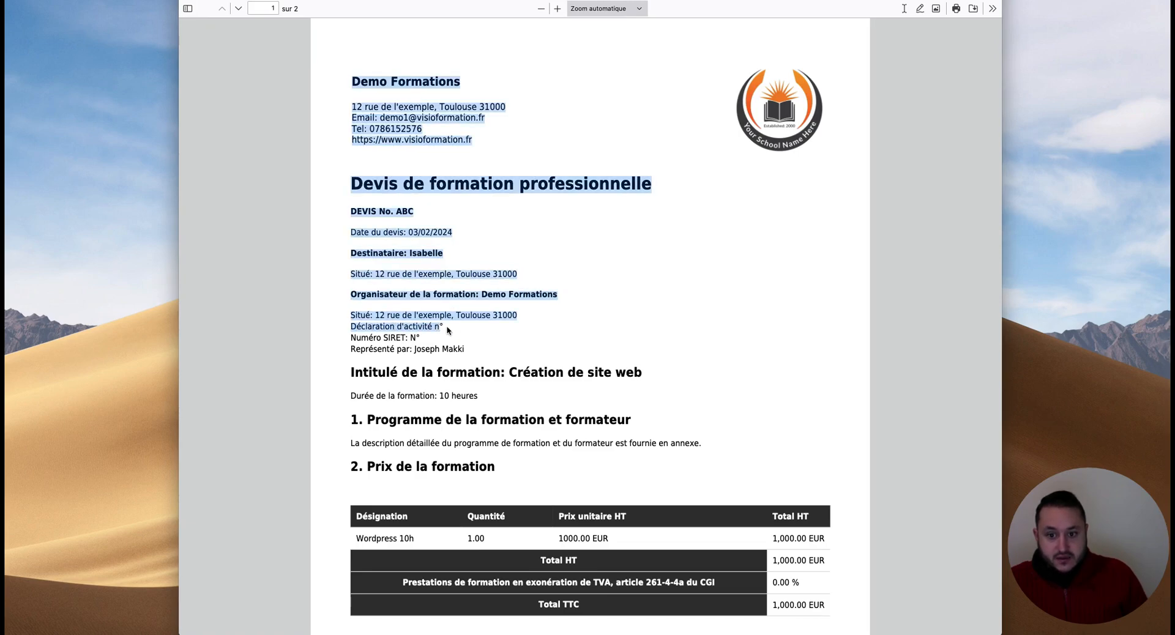
left_click(447, 331)
left_click_drag(356, 339, 431, 345)
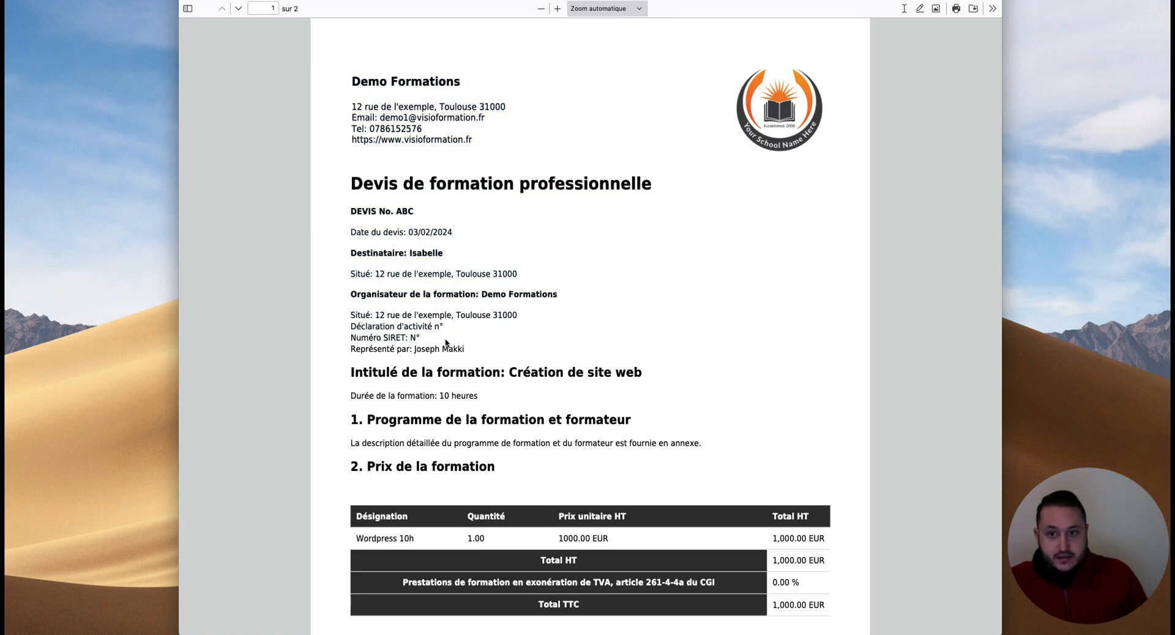
scroll(451, 341, "down", 3)
scroll(449, 341, "down", 3)
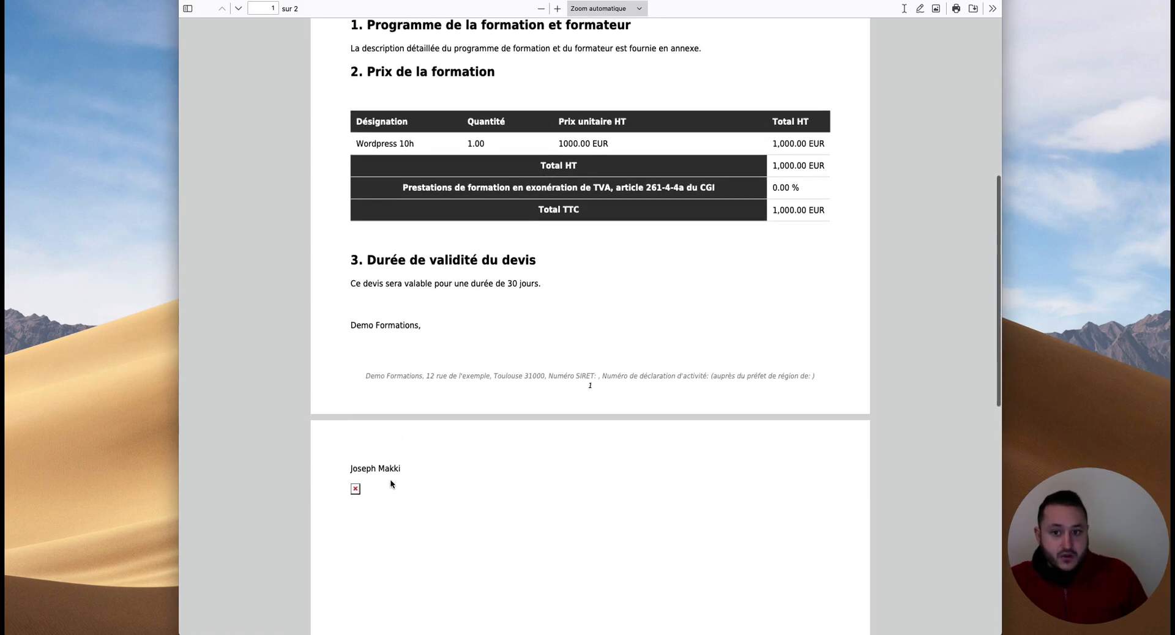
scroll(372, 490, "up", 6)
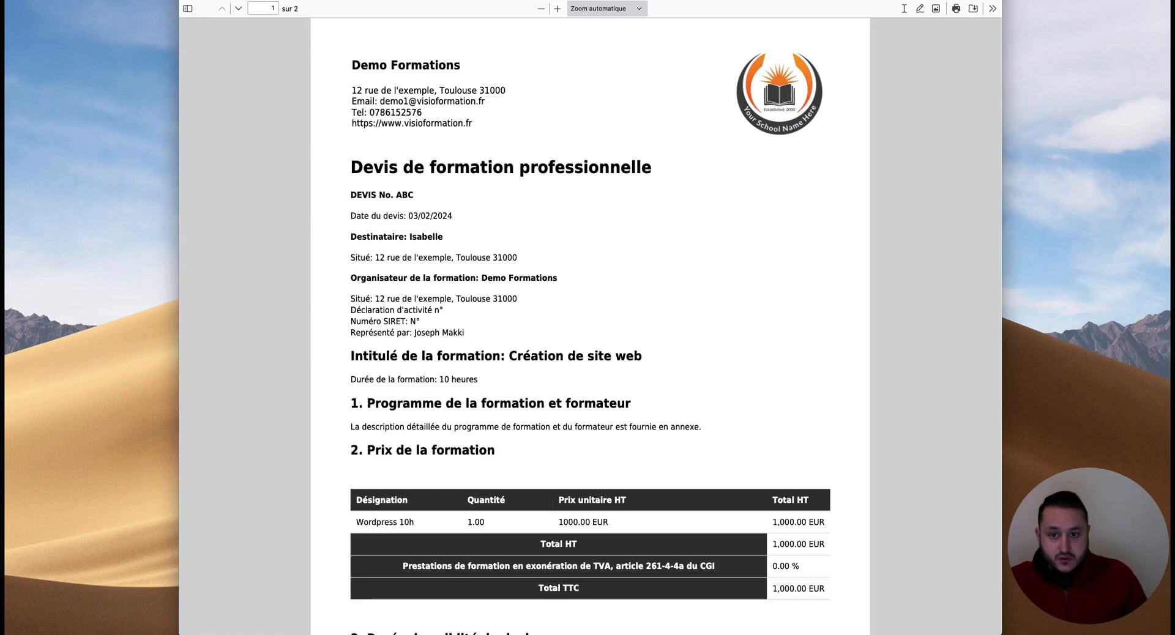
key("super+w")
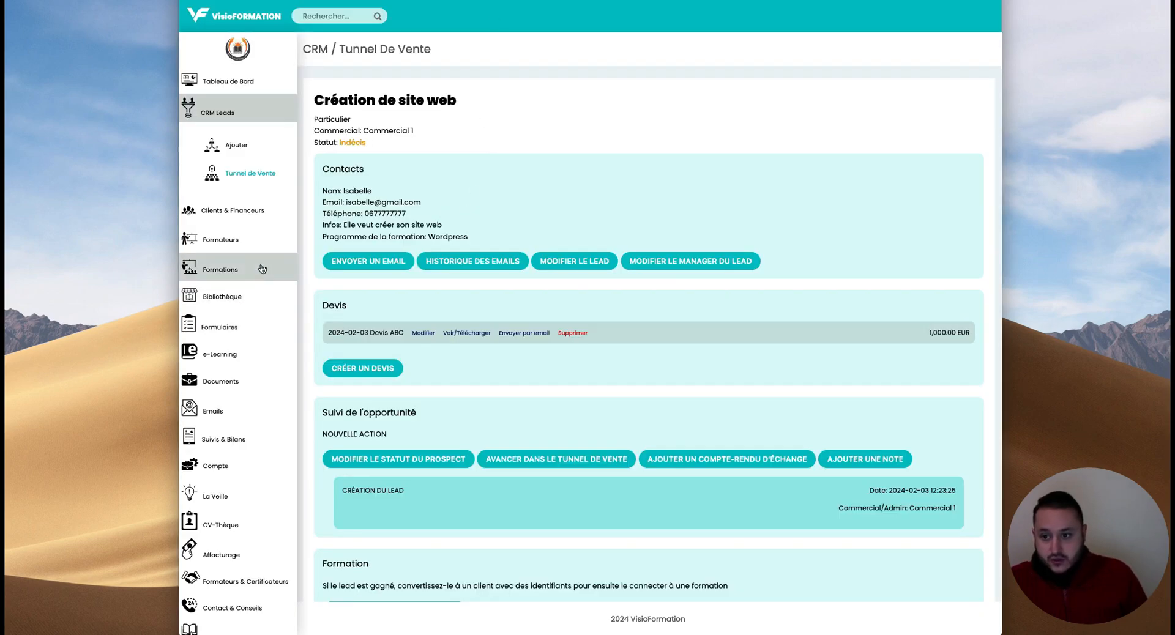
left_click(232, 469)
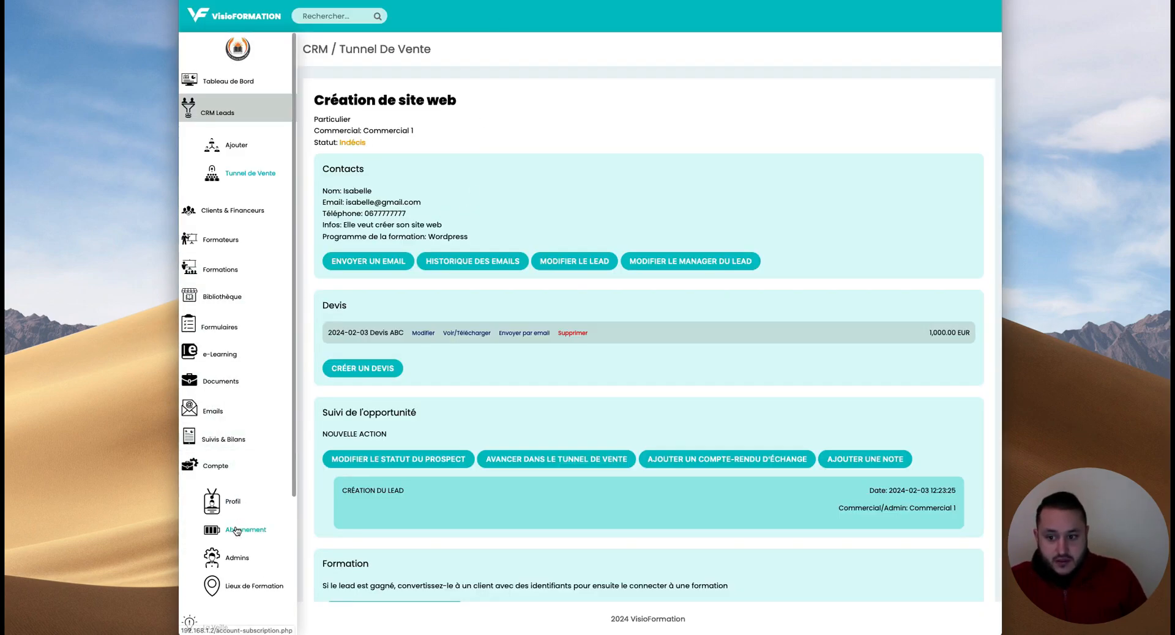
scroll(233, 441, "down", 3)
right_click(233, 398)
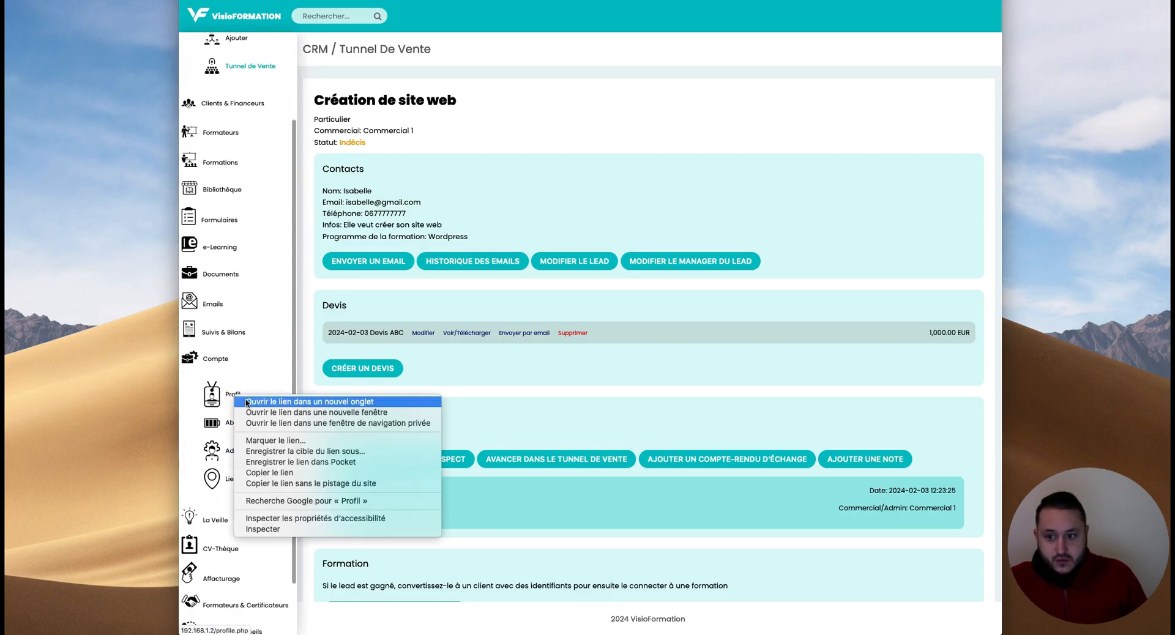
left_click(233, 398)
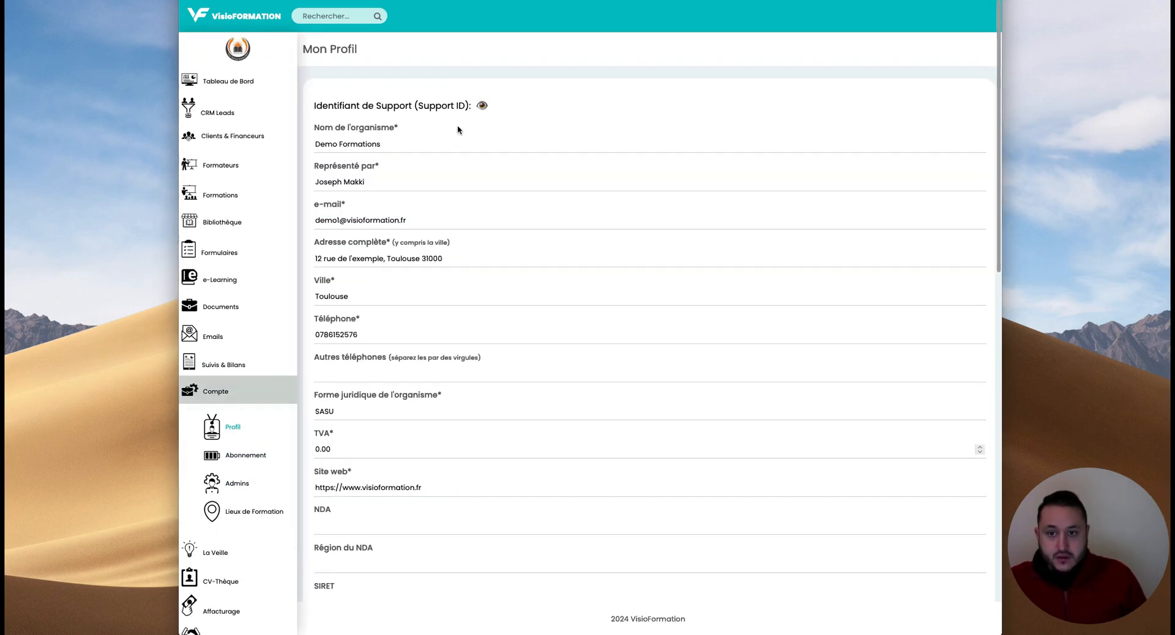
scroll(364, 202, "down", 4)
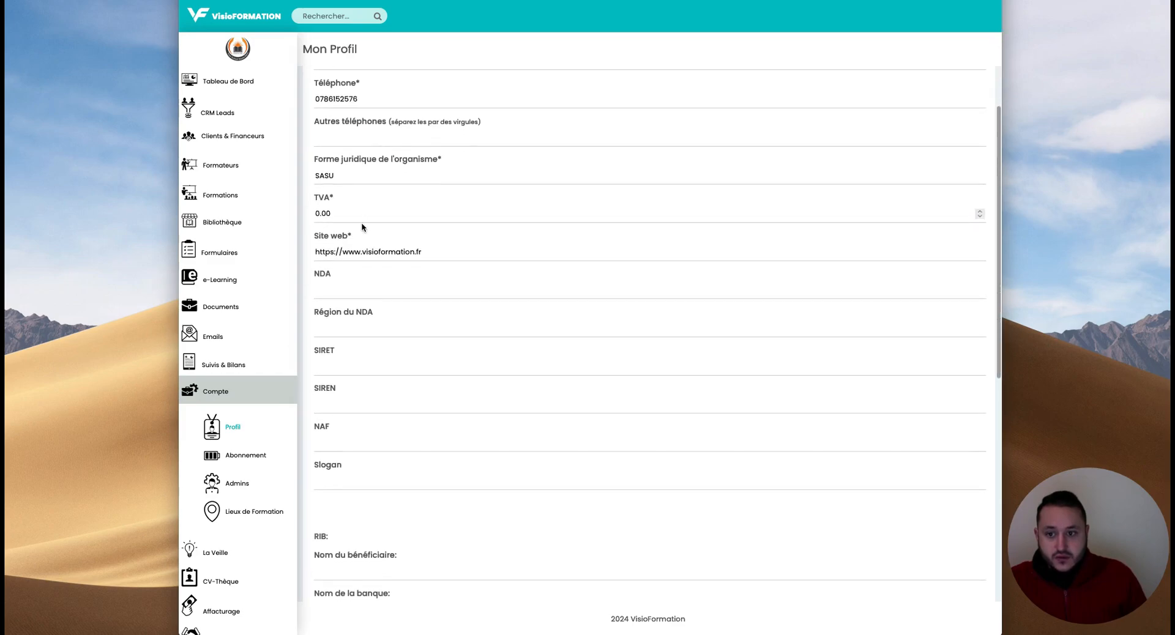
scroll(349, 279, "down", 2)
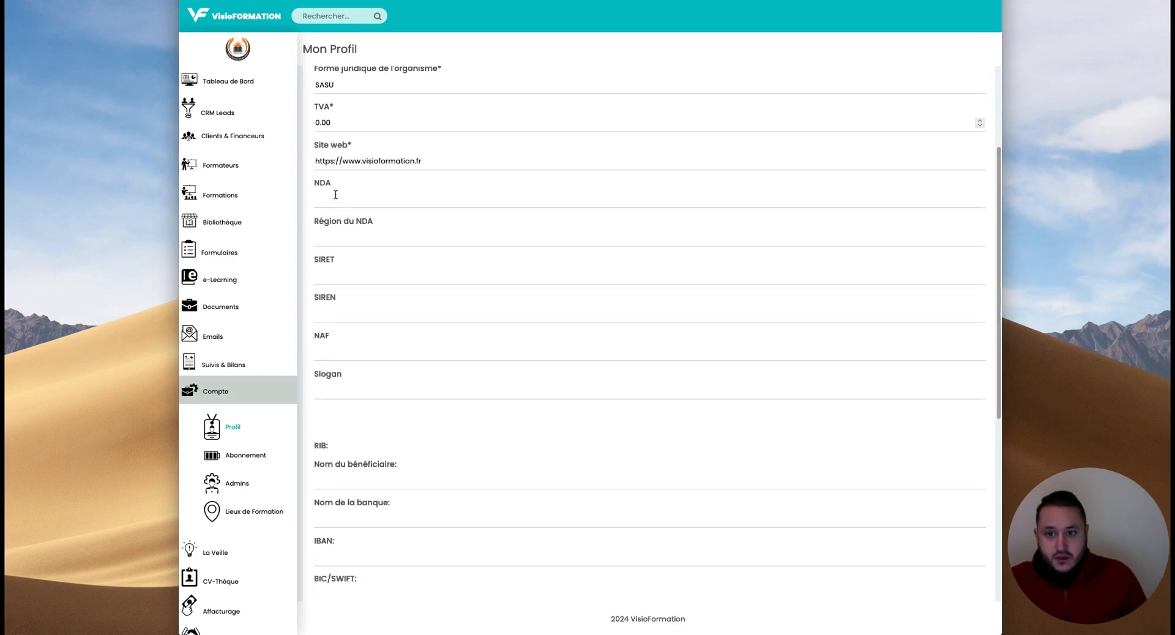
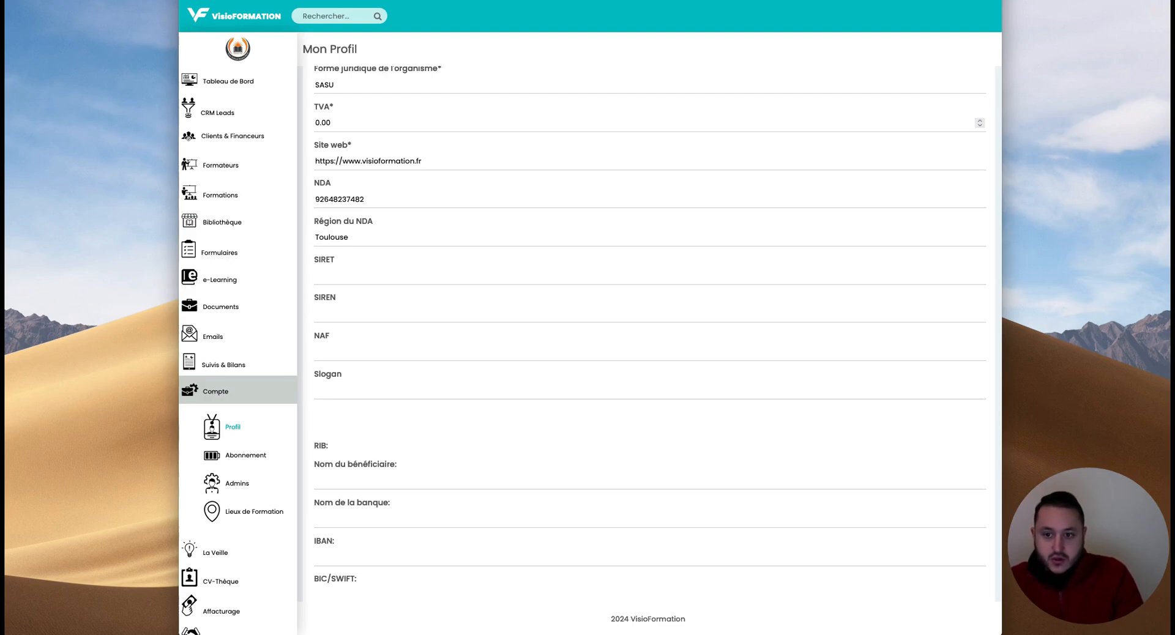
left_click(335, 273)
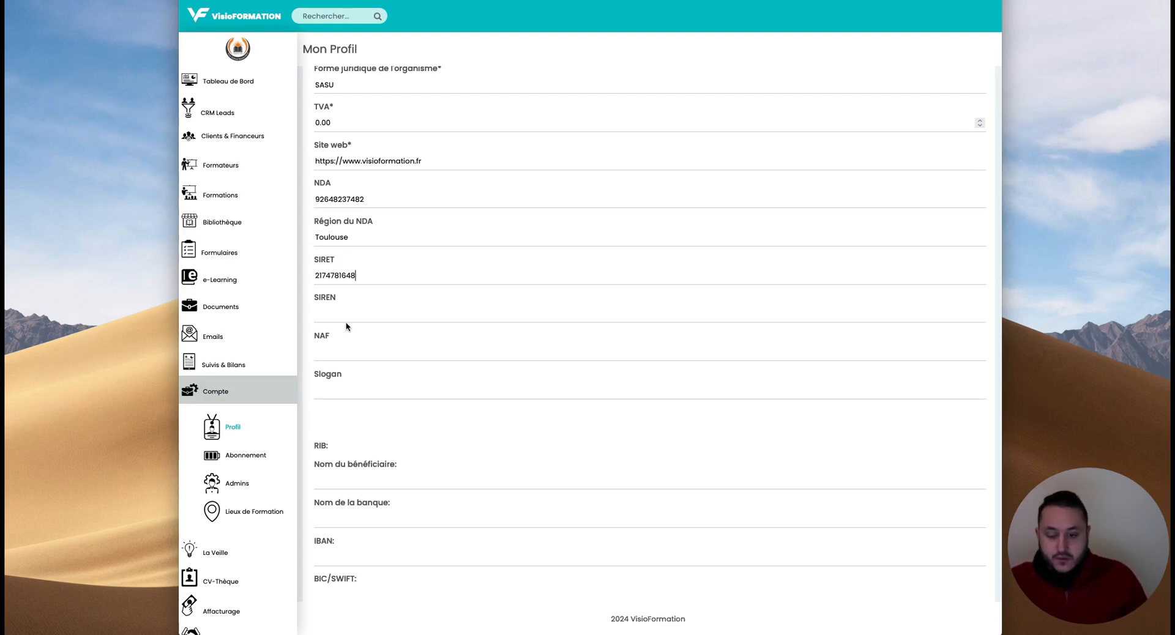
scroll(347, 326, "down", 5)
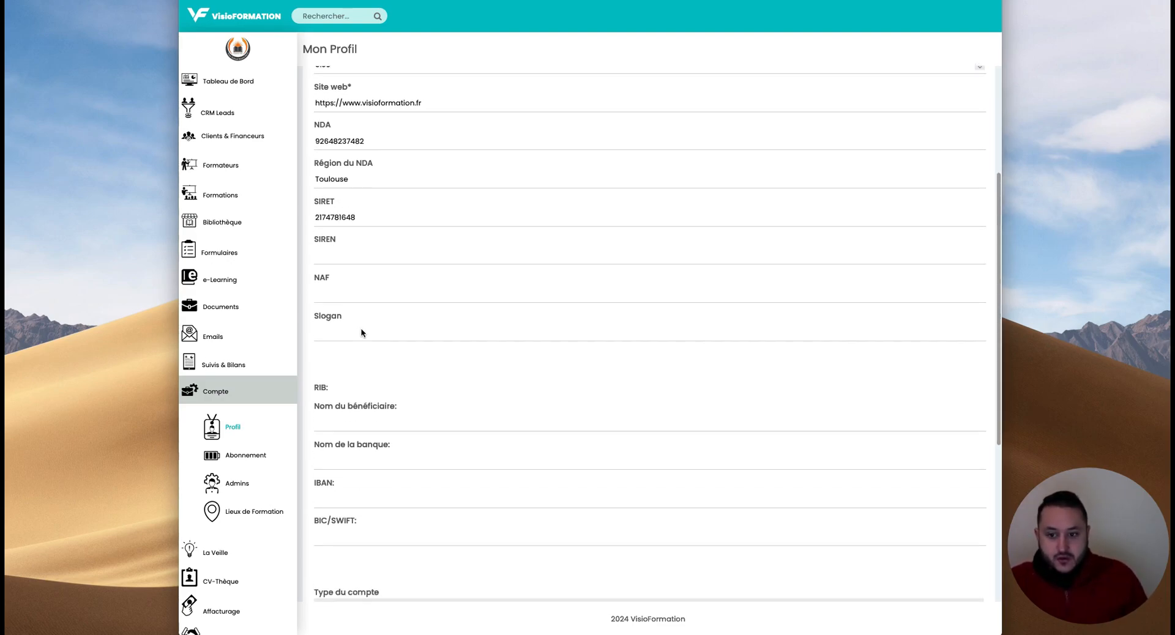
scroll(354, 268, "up", 1)
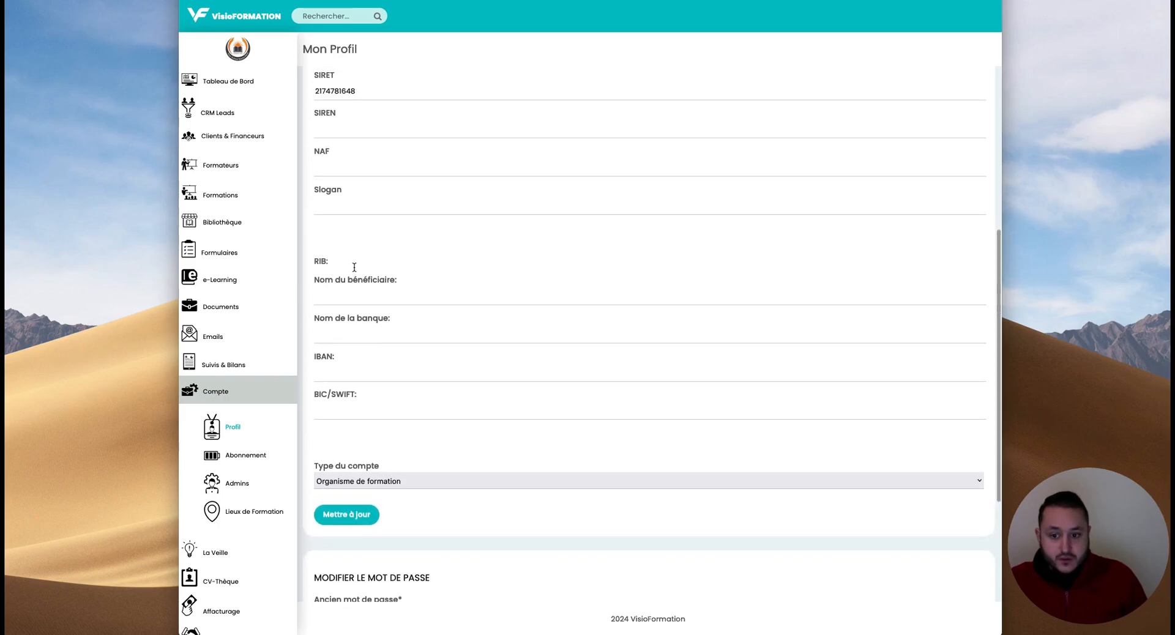
left_click(354, 520)
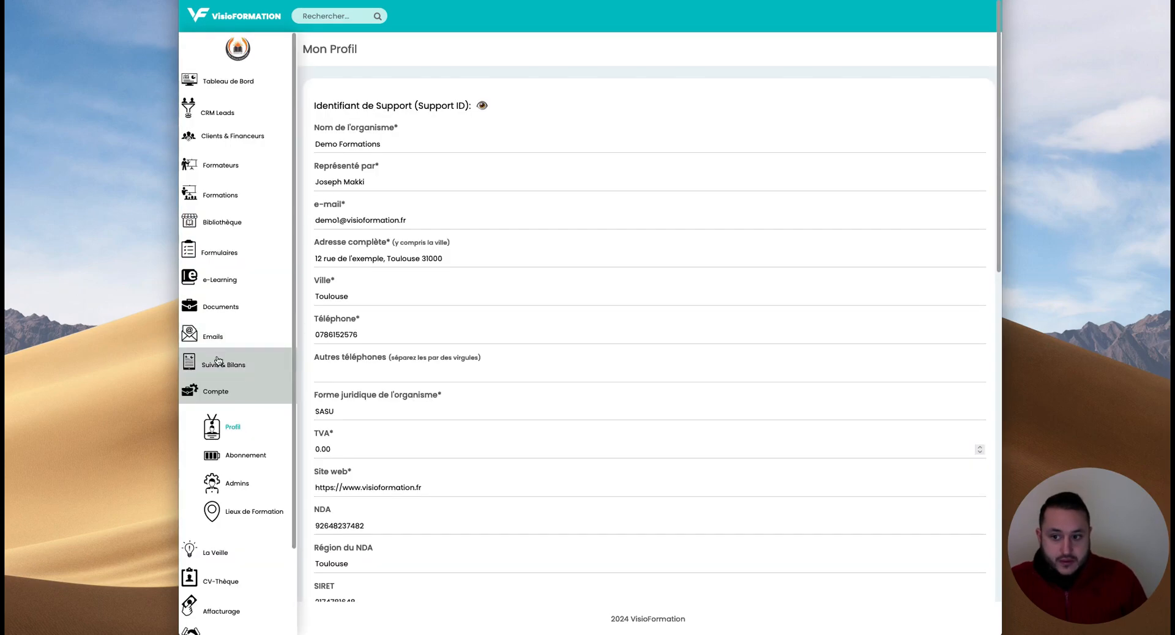
- Open the Entête et autre document settings and review the header and footer text
left_click(229, 312)
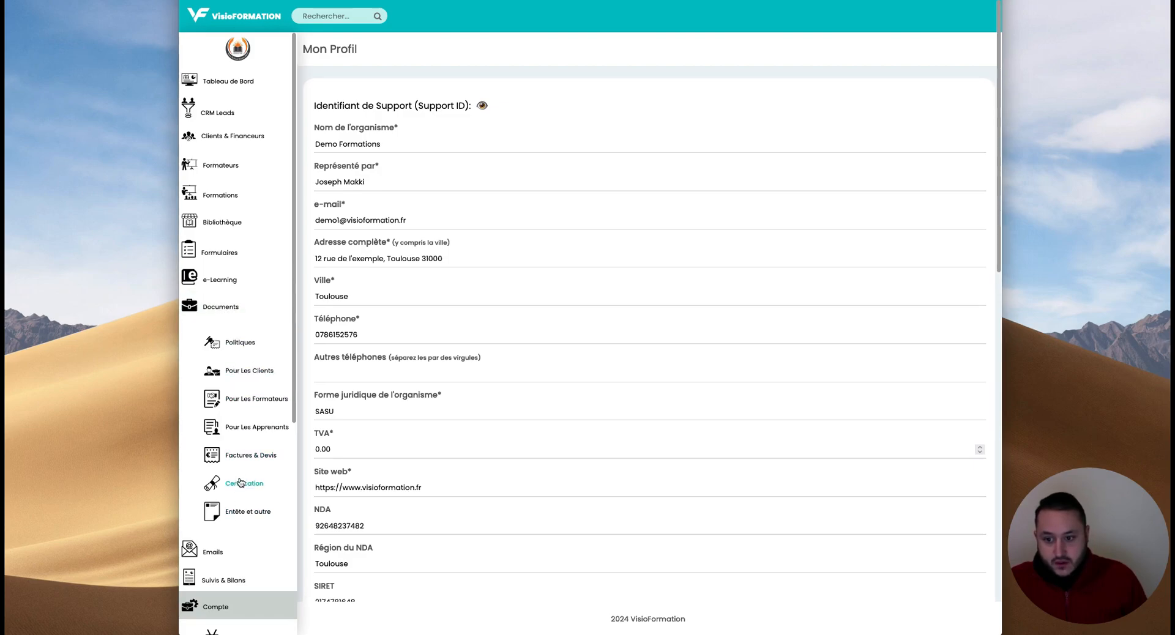
left_click(248, 514)
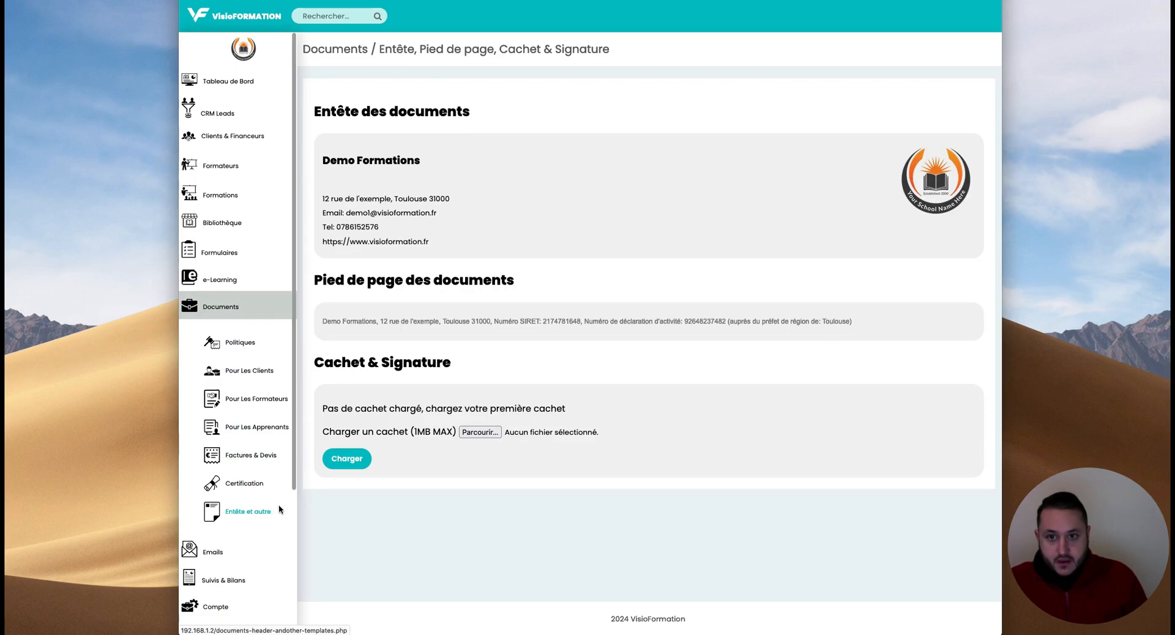
left_click_drag(324, 161, 958, 265)
left_click(894, 324)
left_click_drag(328, 321, 851, 321)
left_click(633, 434)
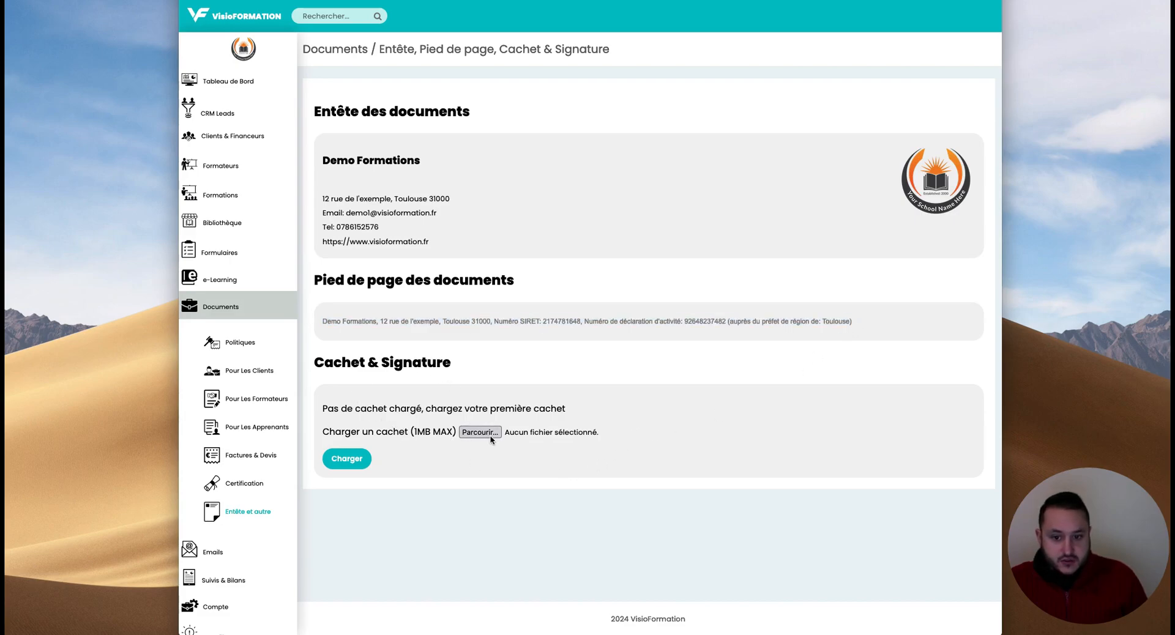
- Upload signature.png from the desktop as the document stamp and signature
left_click(490, 437)
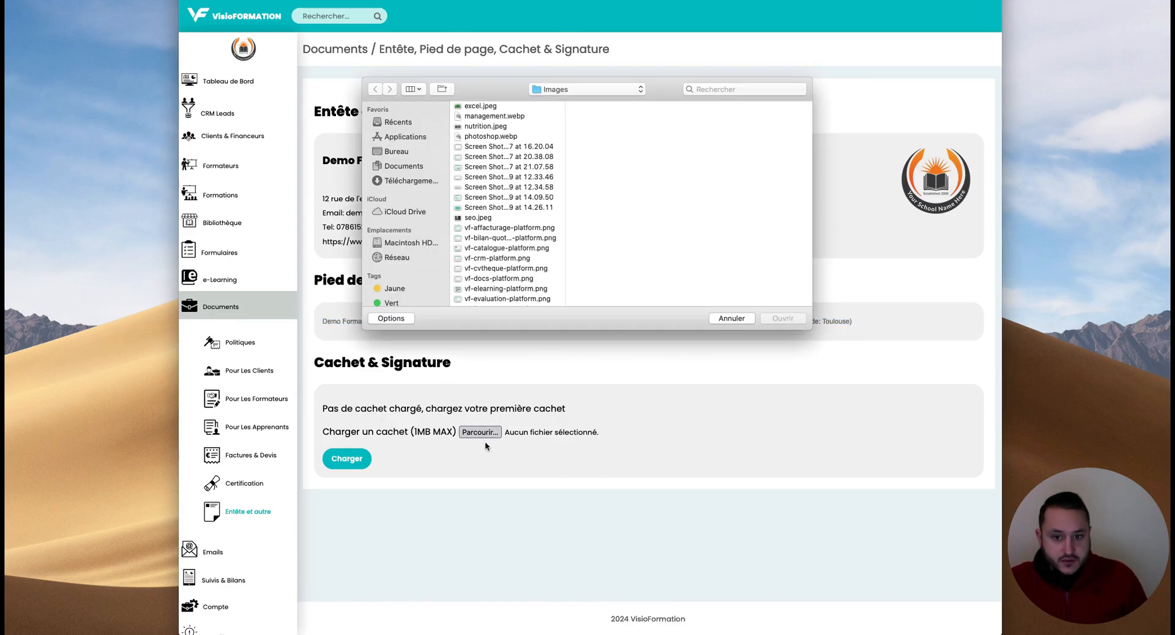
left_click(392, 152)
scroll(483, 211, "down", 5)
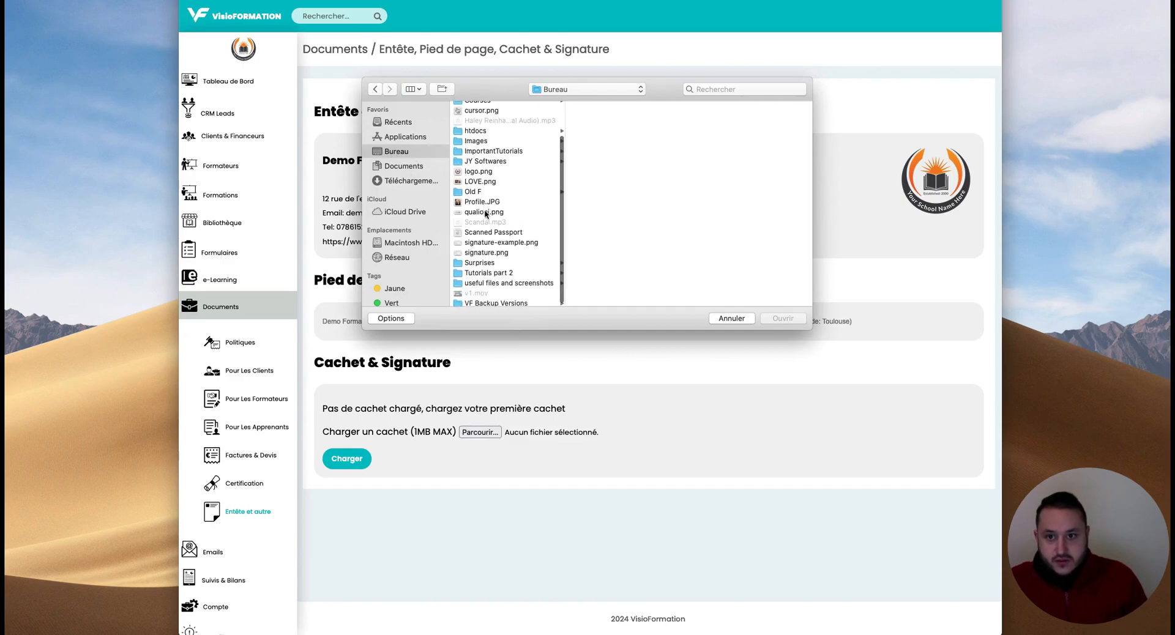
left_click(488, 251)
double_click(492, 252)
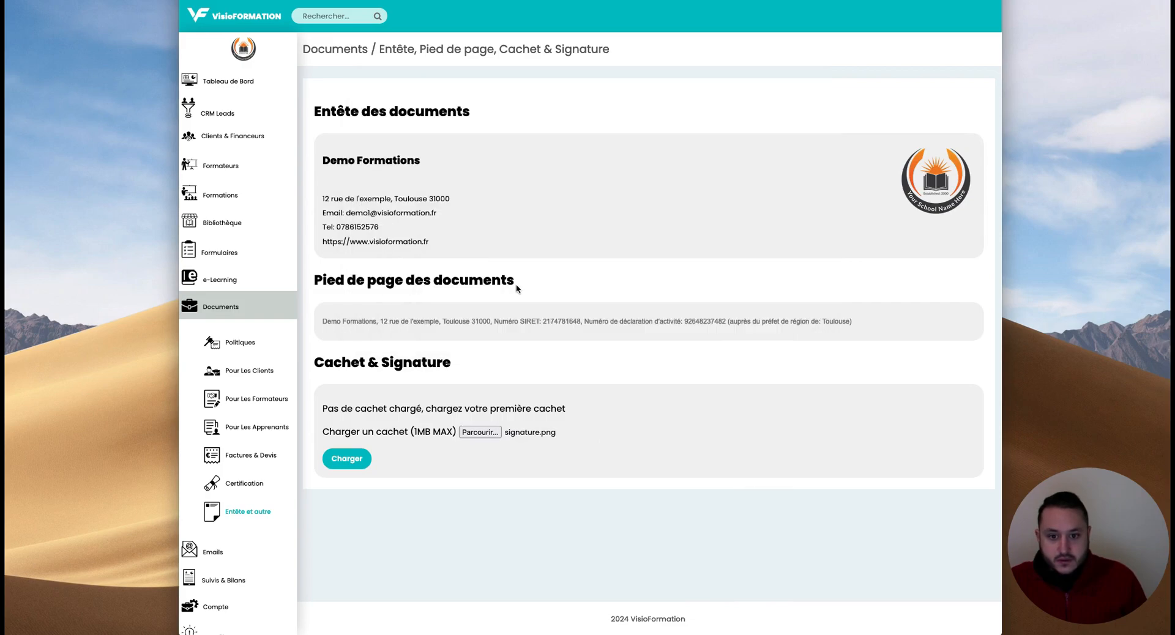
left_click(355, 467)
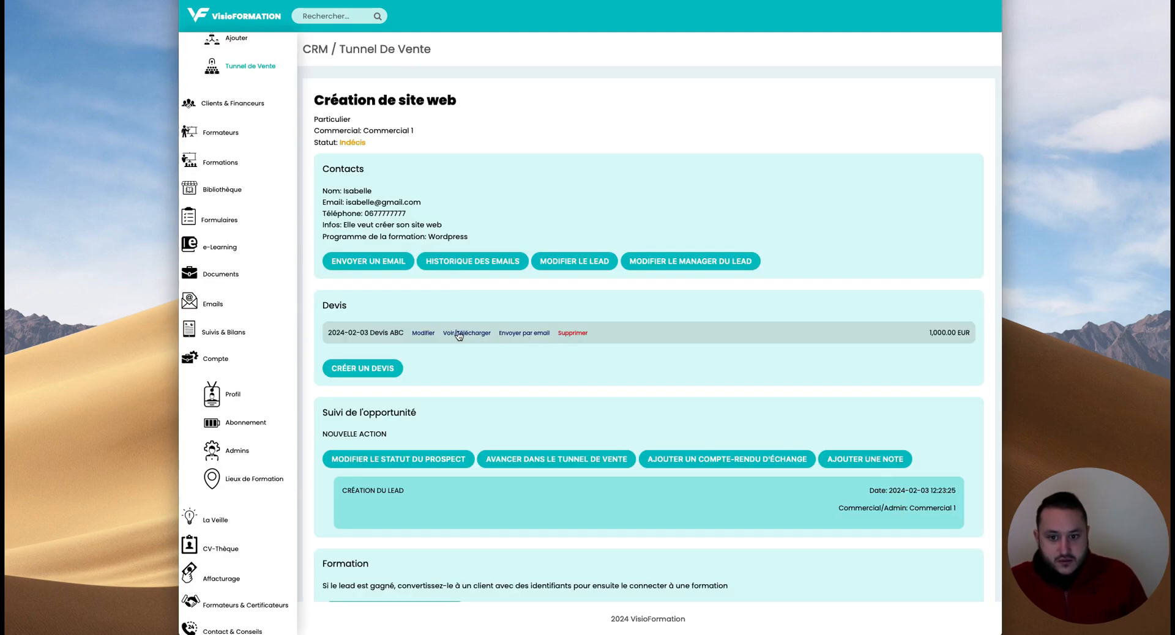
- Open the Devis ABC PDF and check its declaration number and representative details
left_click(456, 335)
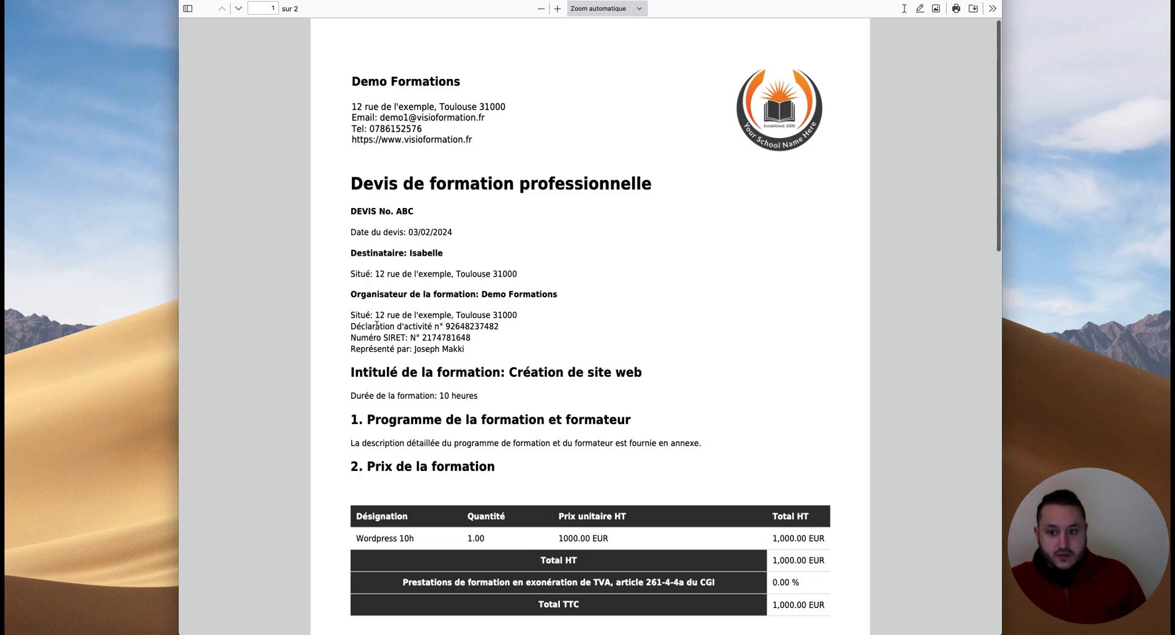
left_click_drag(445, 327, 506, 331)
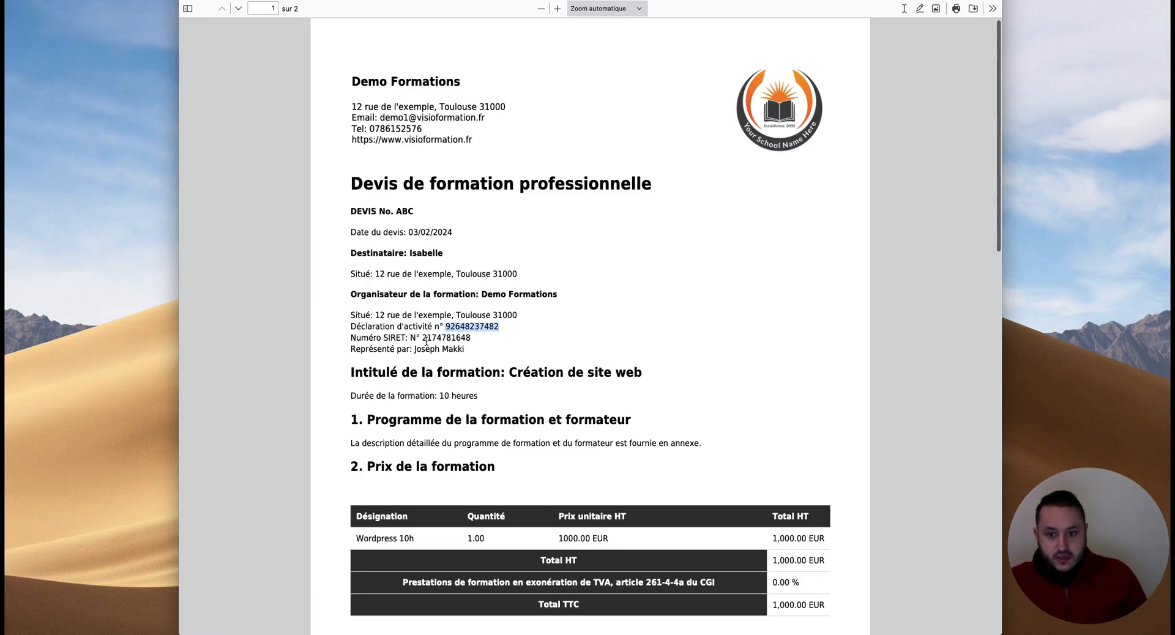
left_click_drag(415, 349, 459, 350)
left_click(495, 362)
- Scroll through the quote, check the VAT exemption reference, then close the PDF
scroll(492, 361, "down", 10)
scroll(490, 360, "up", 10)
scroll(491, 355, "down", 16)
scroll(401, 243, "up", 10)
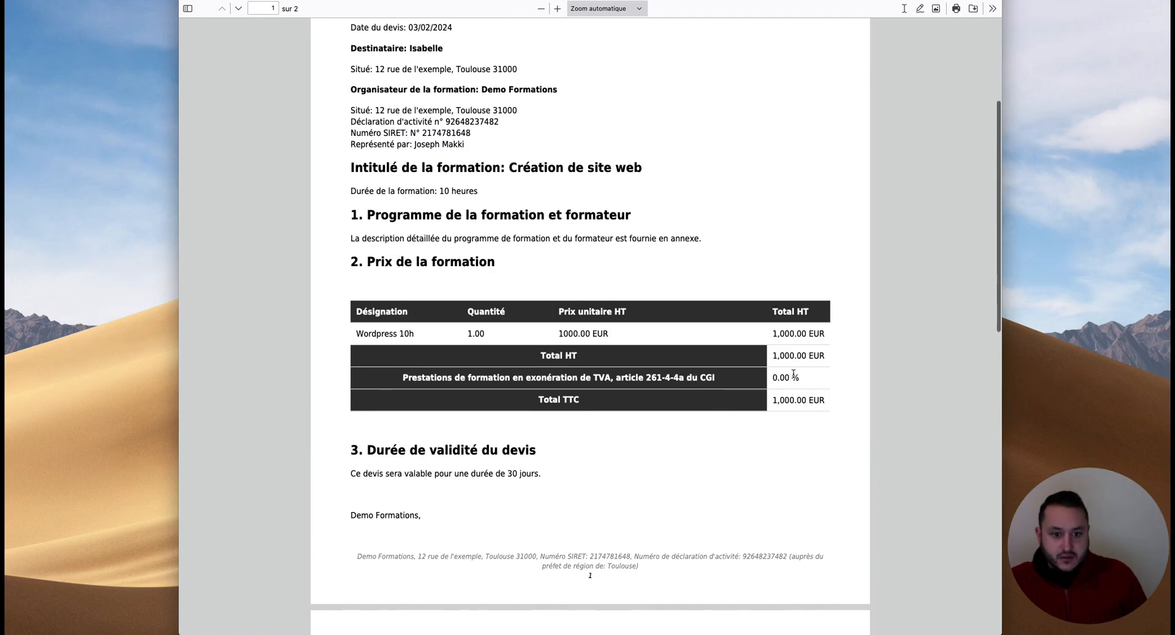
scroll(778, 377, "up", 1)
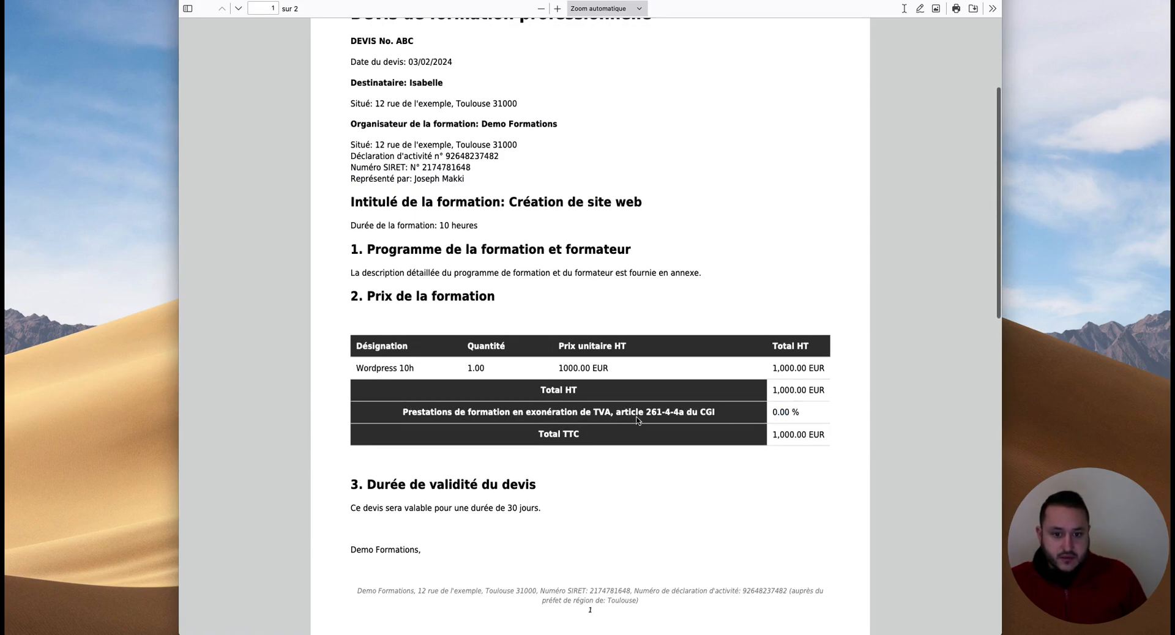
left_click_drag(616, 415, 720, 413)
left_click(552, 411)
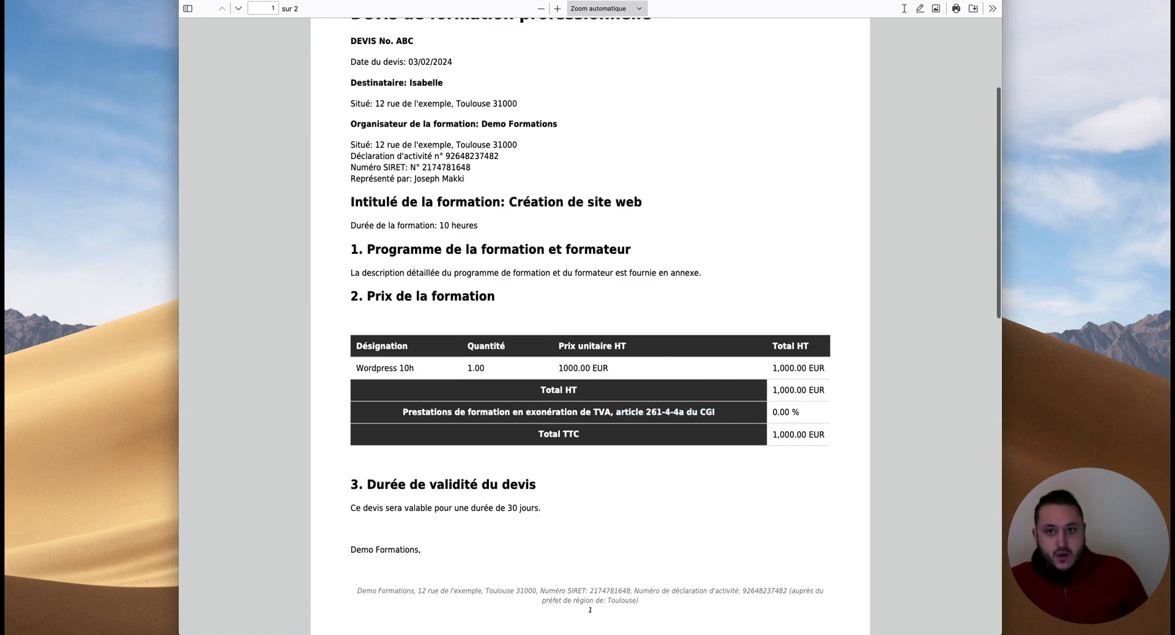
scroll(682, 176, "up", 5)
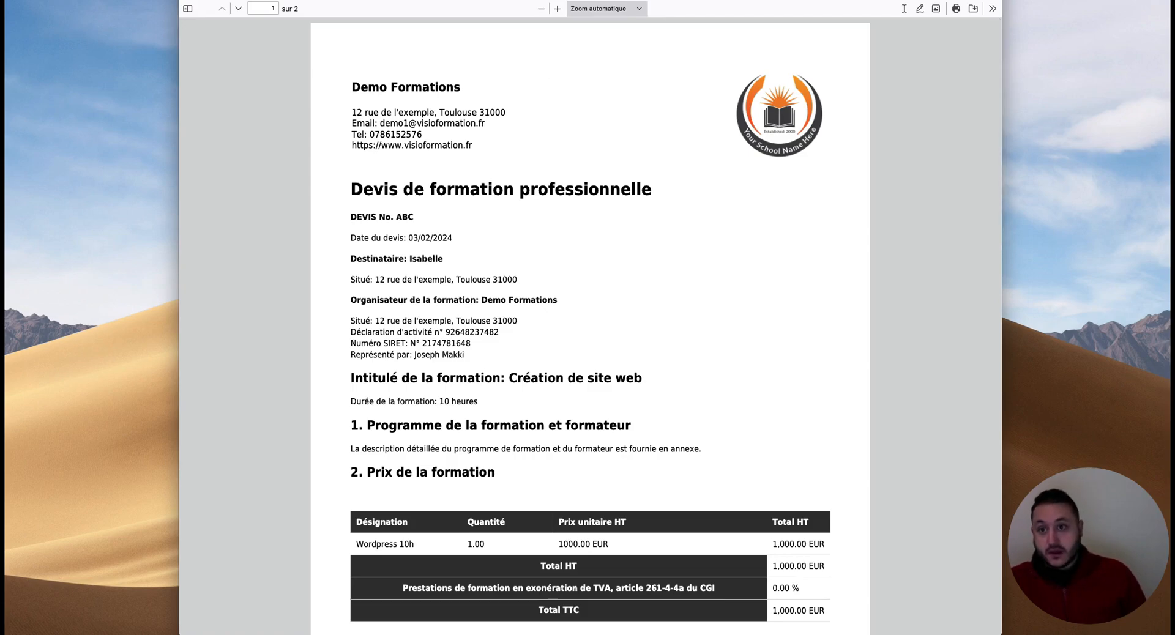
key("super+w")
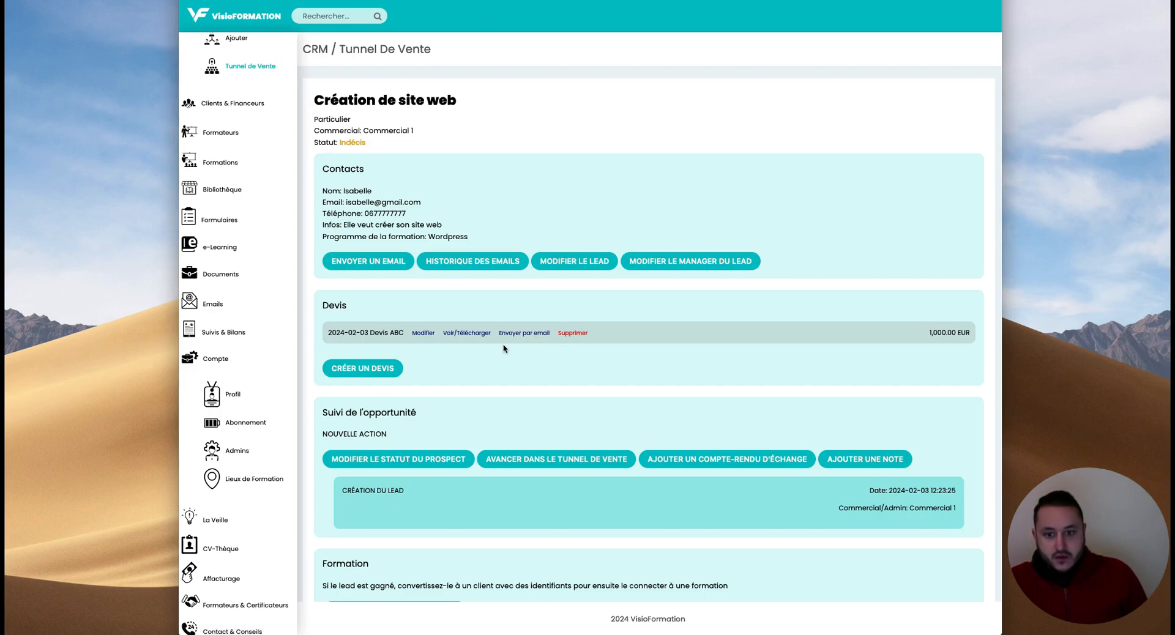
- Email the ABC quote using the default 'Devis pour la formation' subject and unchanged message
left_click(517, 335)
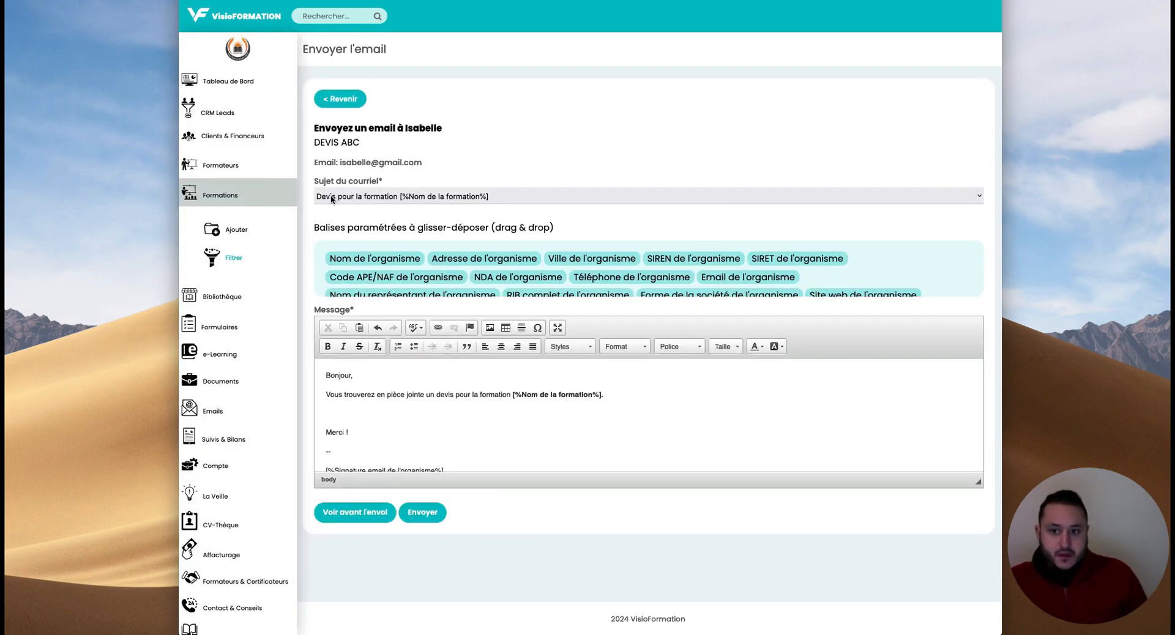
left_click(527, 196)
left_click(501, 187)
left_click(504, 198)
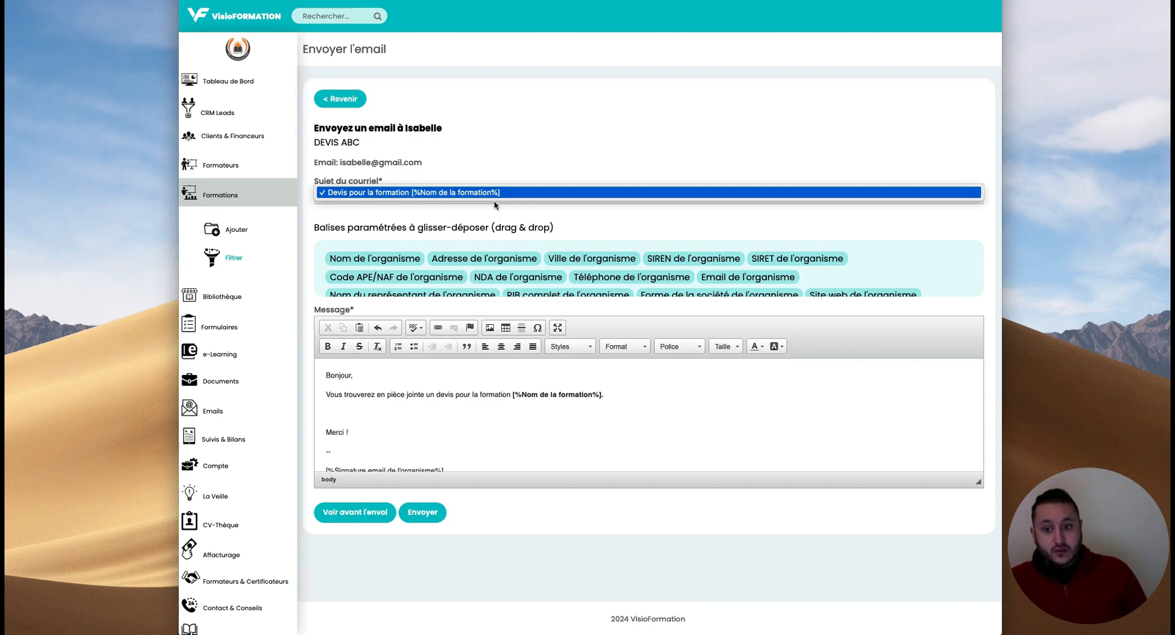
left_click(496, 205)
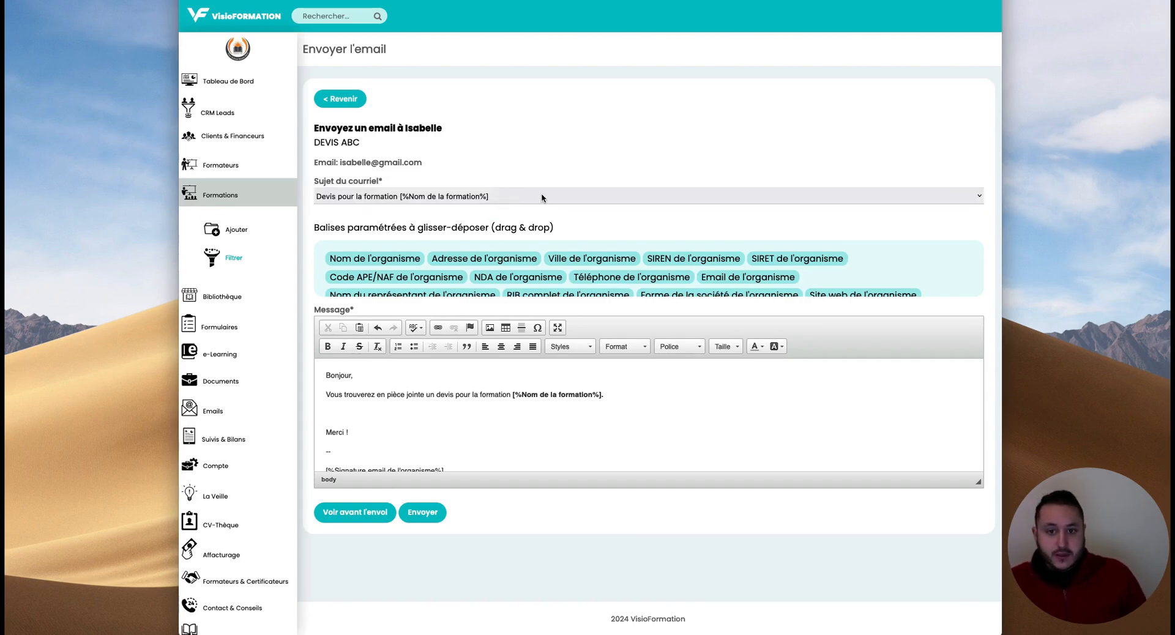
left_click(404, 419)
scroll(395, 439, "down", 1)
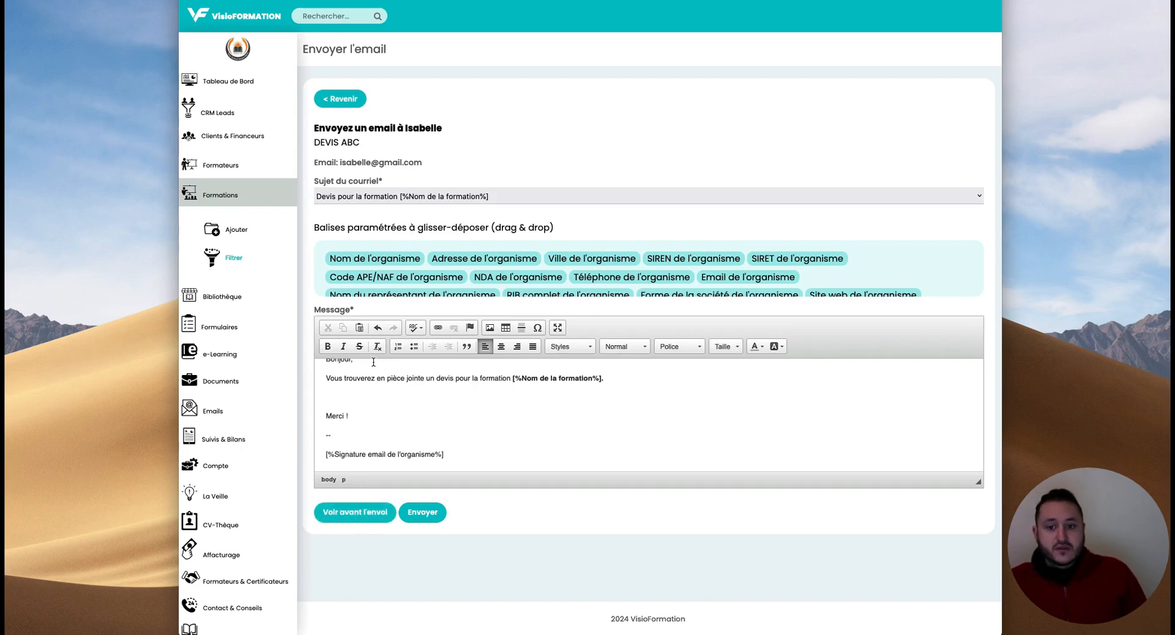
left_click_drag(515, 379, 606, 381)
left_click(585, 396)
scroll(490, 401, "up", 1)
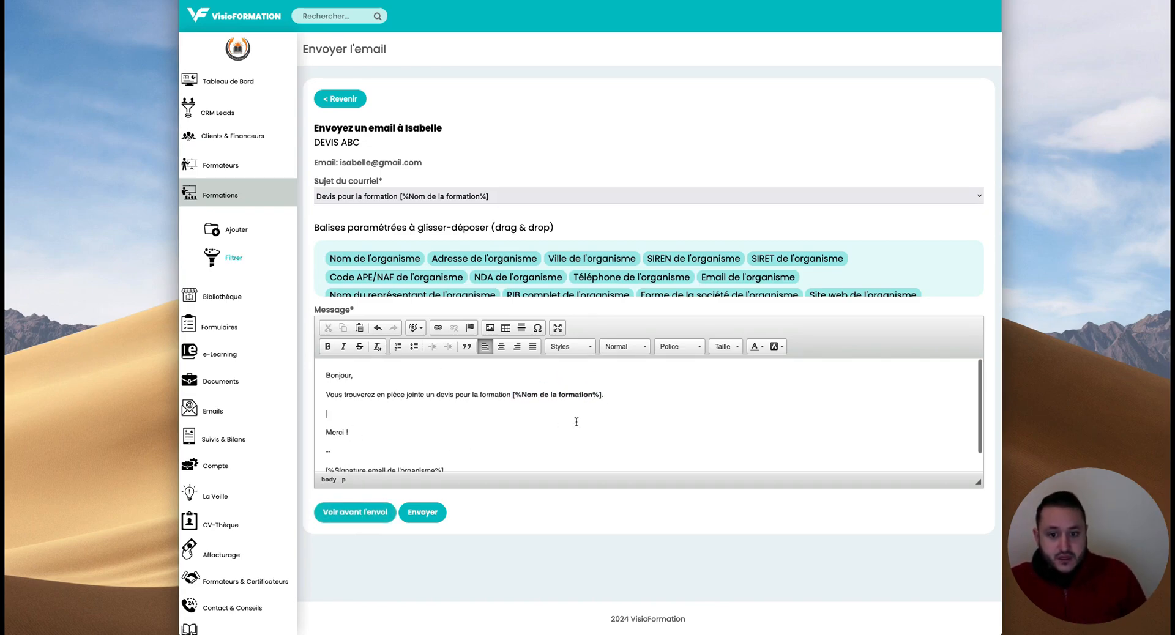
scroll(480, 449, "down", 1)
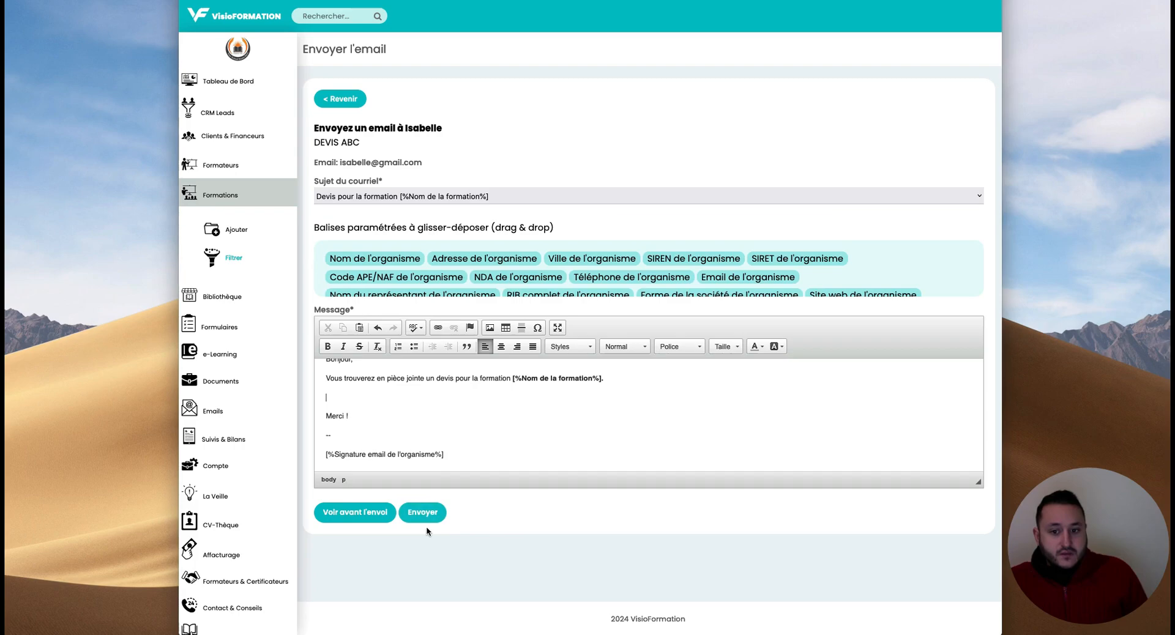
left_click(423, 515)
- Switch the lead's status from Indécis to Gagné
scroll(530, 289, "down", 3)
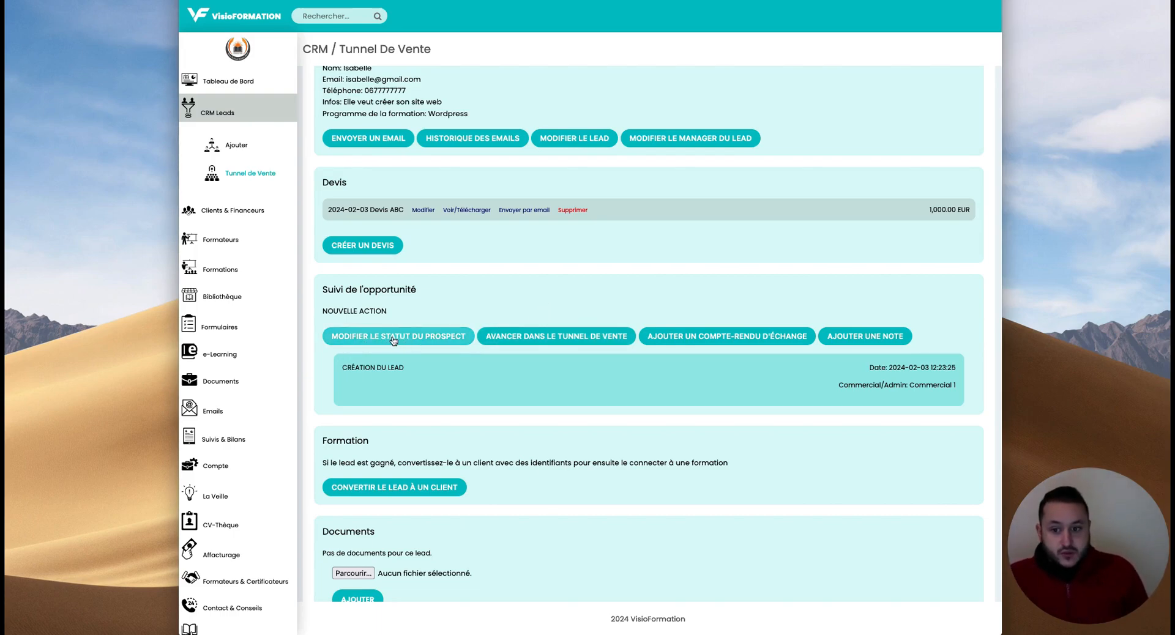
left_click(395, 338)
left_click(572, 293)
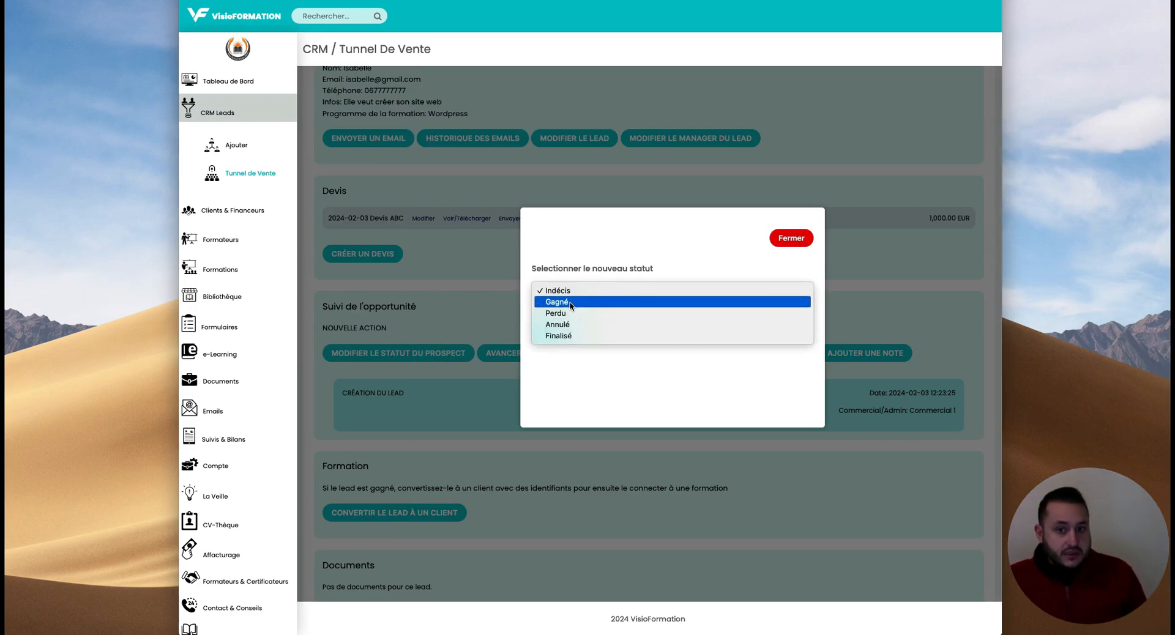
left_click(571, 303)
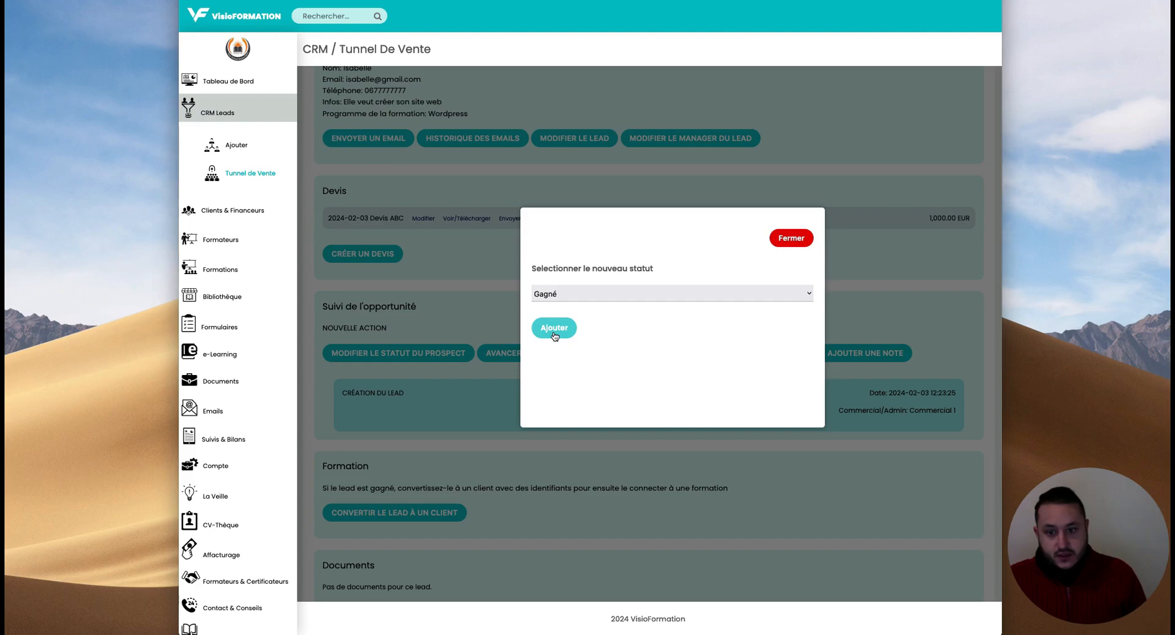
left_click(554, 329)
double_click(331, 144)
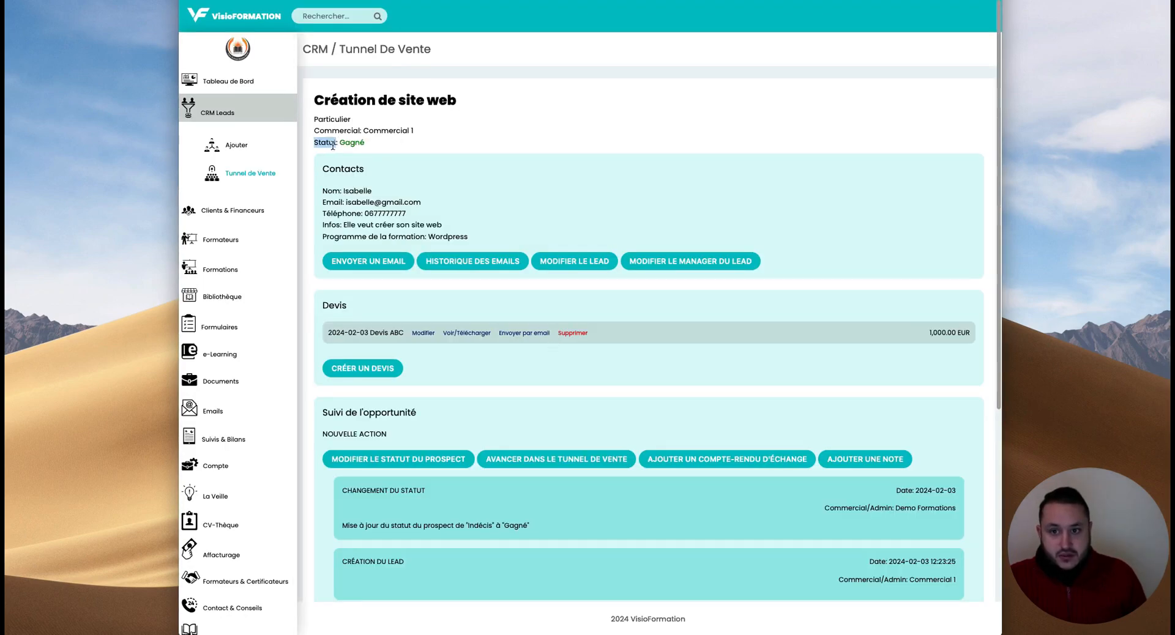
scroll(490, 324, "down", 4)
mouse_move(450, 237)
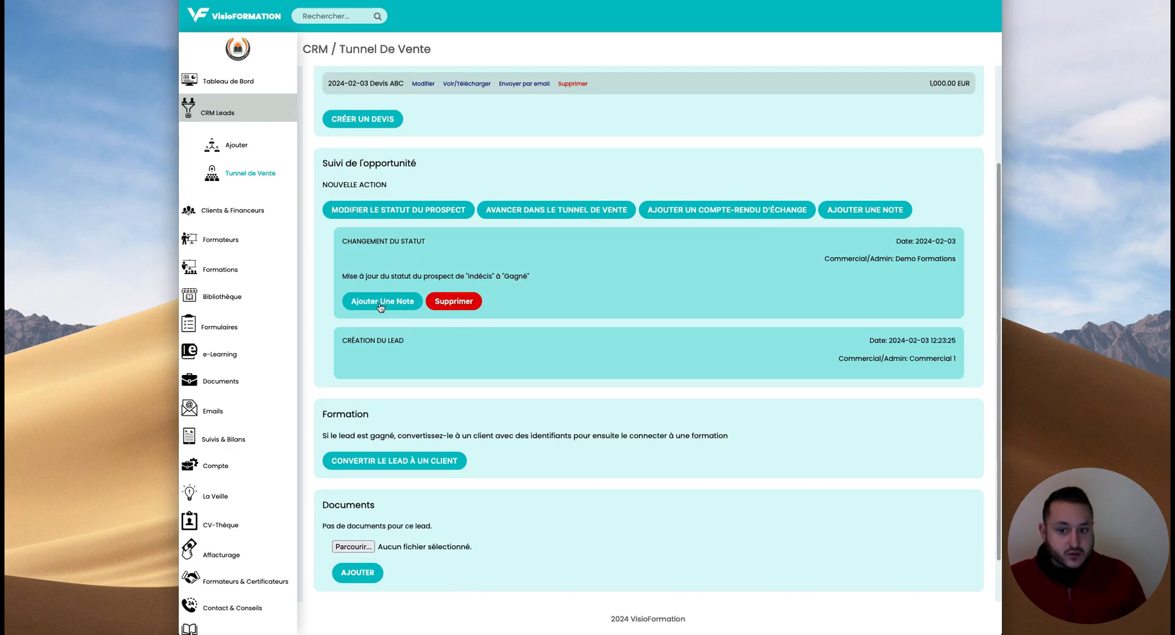
- Add the note 'satisfait par le service client' to the Indécis-to-Gagné status entry
left_click(381, 303)
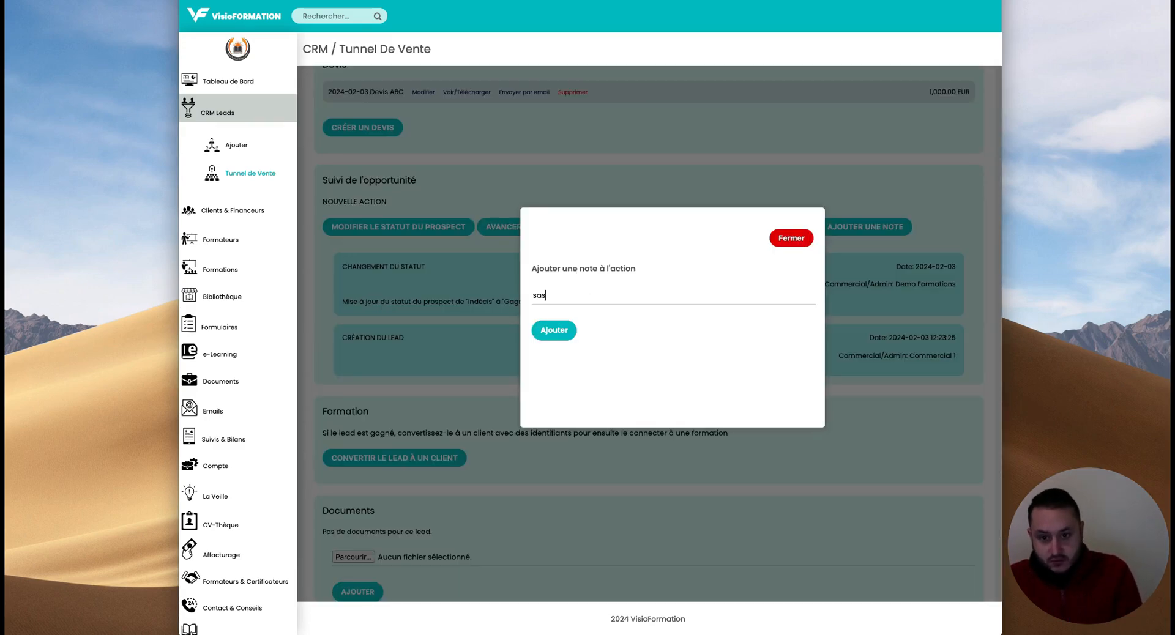
key("BackSpace")
key("BackSpace")
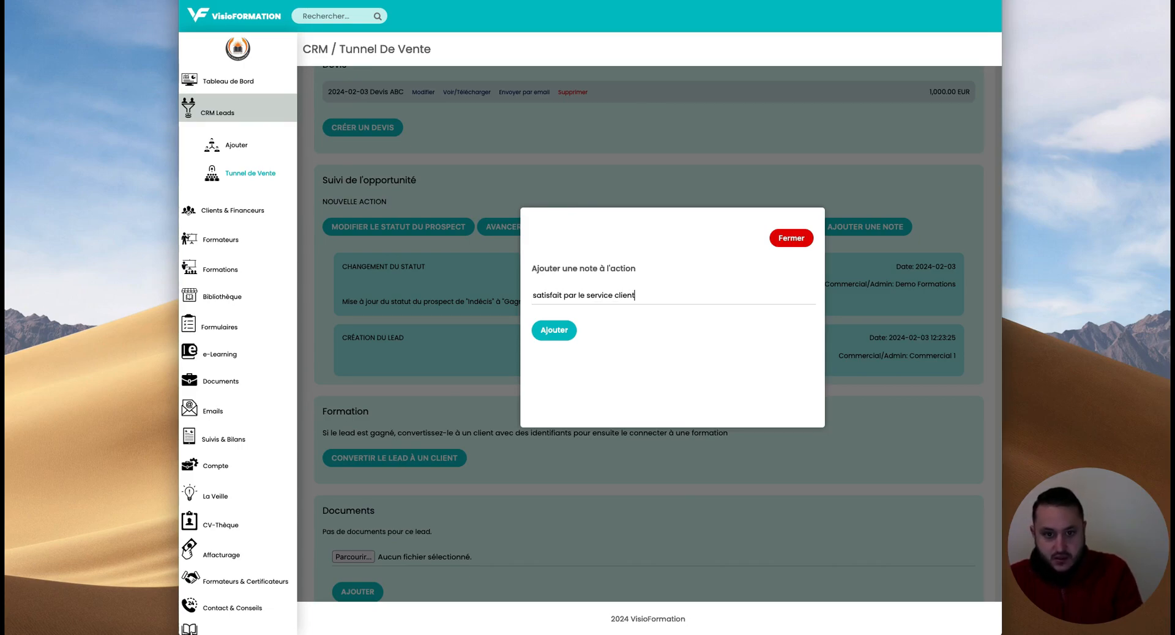
left_click(554, 331)
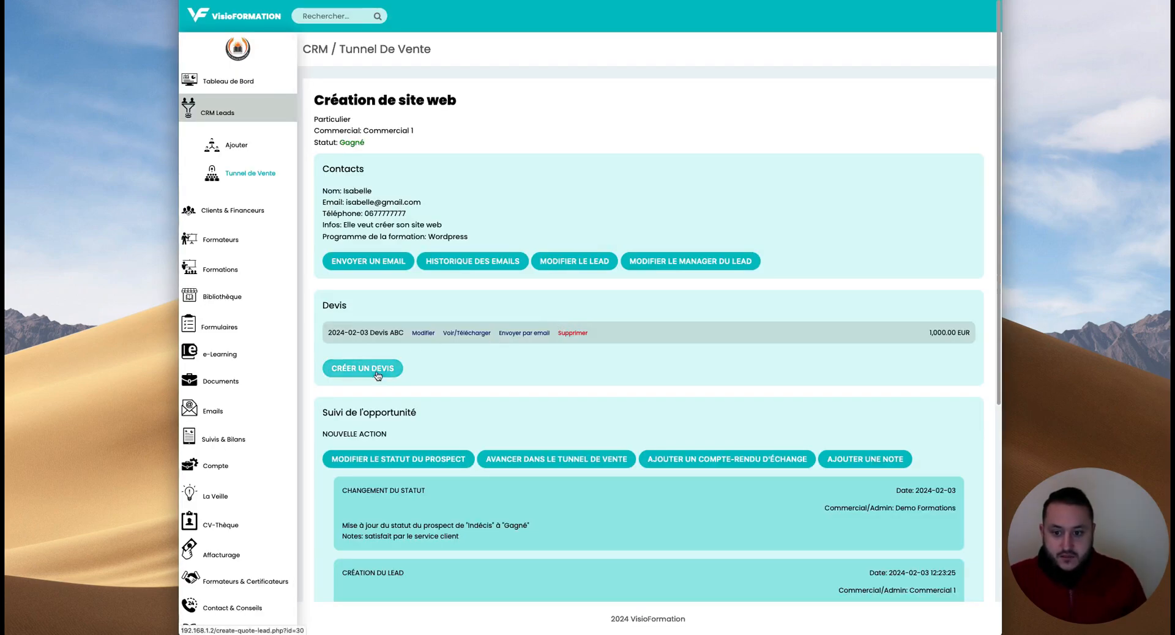
scroll(391, 363, "down", 3)
mouse_move(392, 352)
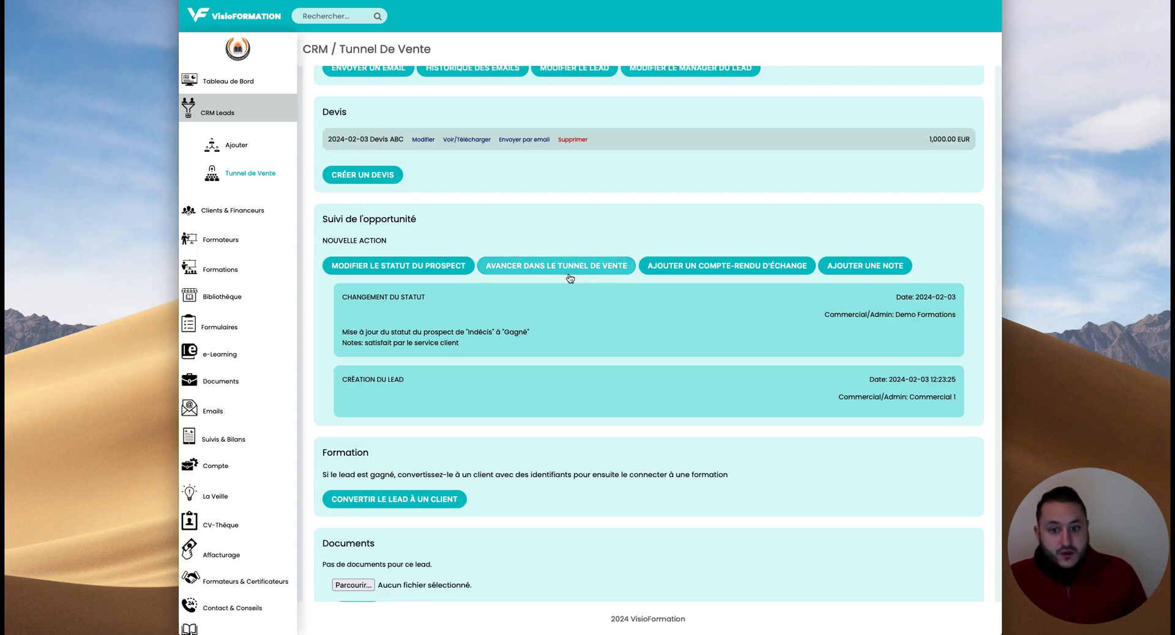
mouse_move(918, 302)
left_click_drag(901, 317, 942, 317)
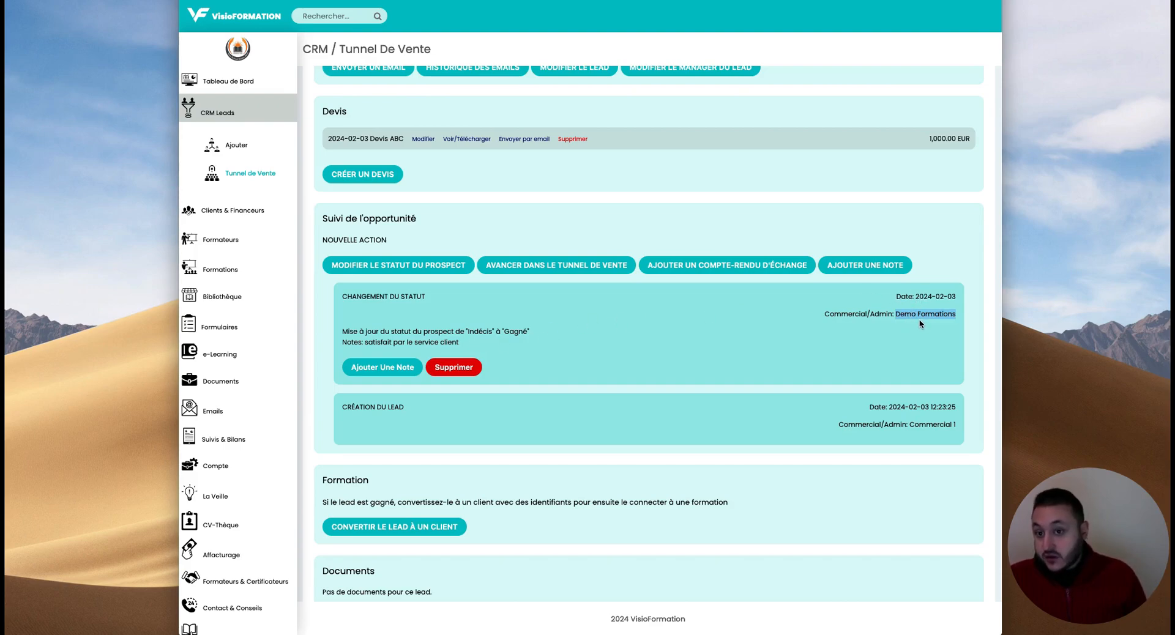
- Advance the opportunity from the Lead stage to the Gagné funnel stage
left_click(841, 351)
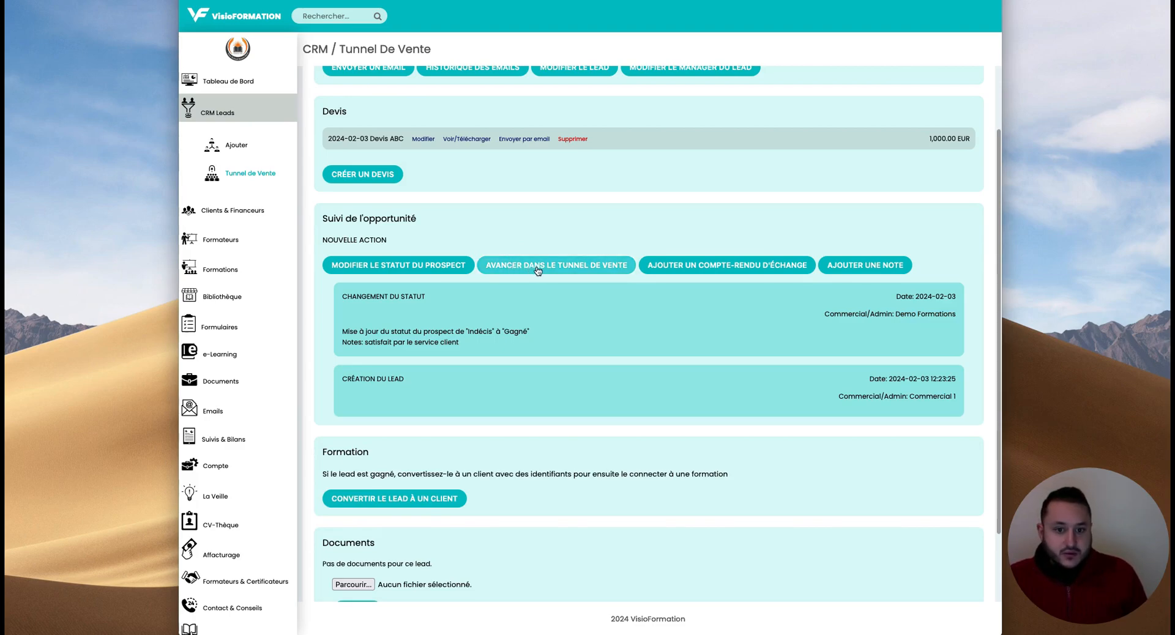
left_click(534, 270)
left_click(564, 292)
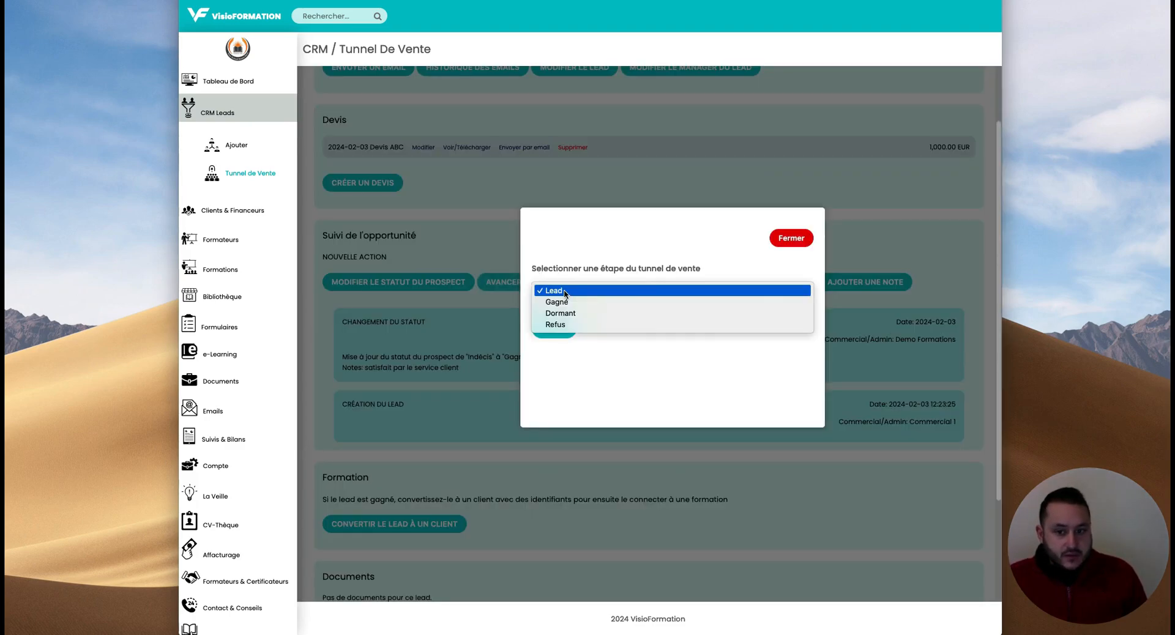
left_click(567, 302)
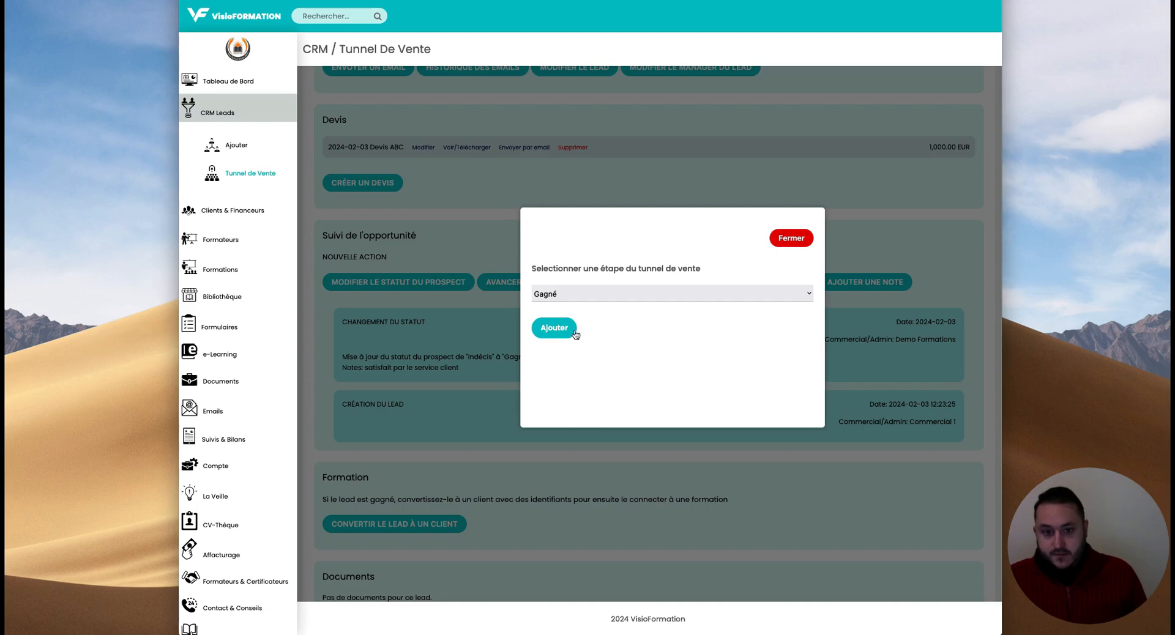
left_click(554, 328)
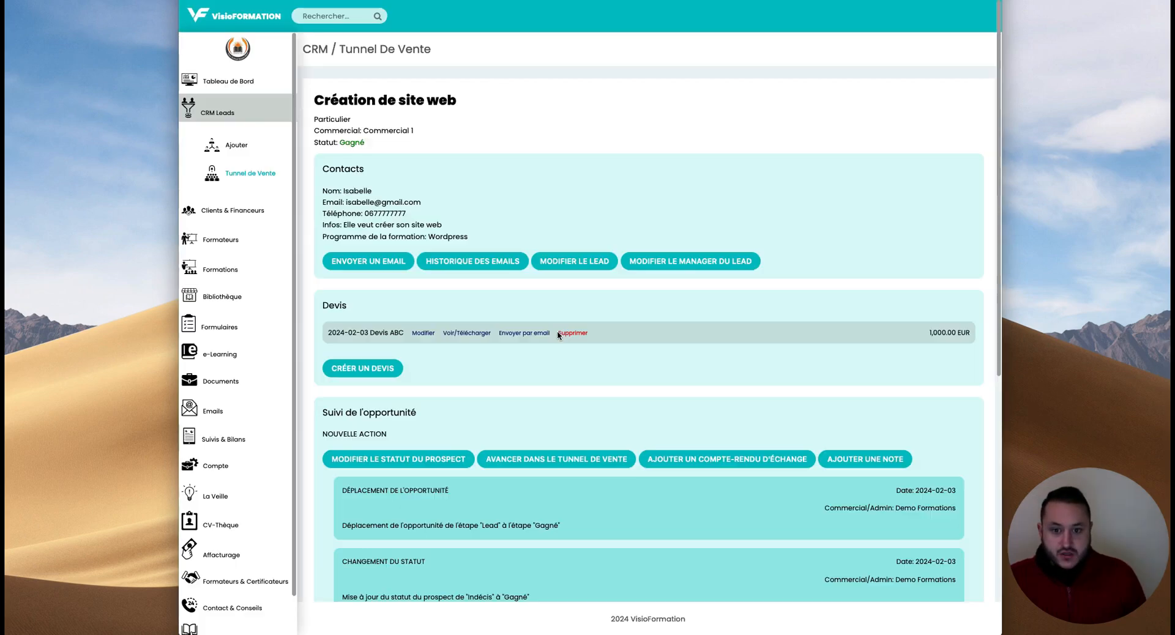
scroll(406, 265, "down", 5)
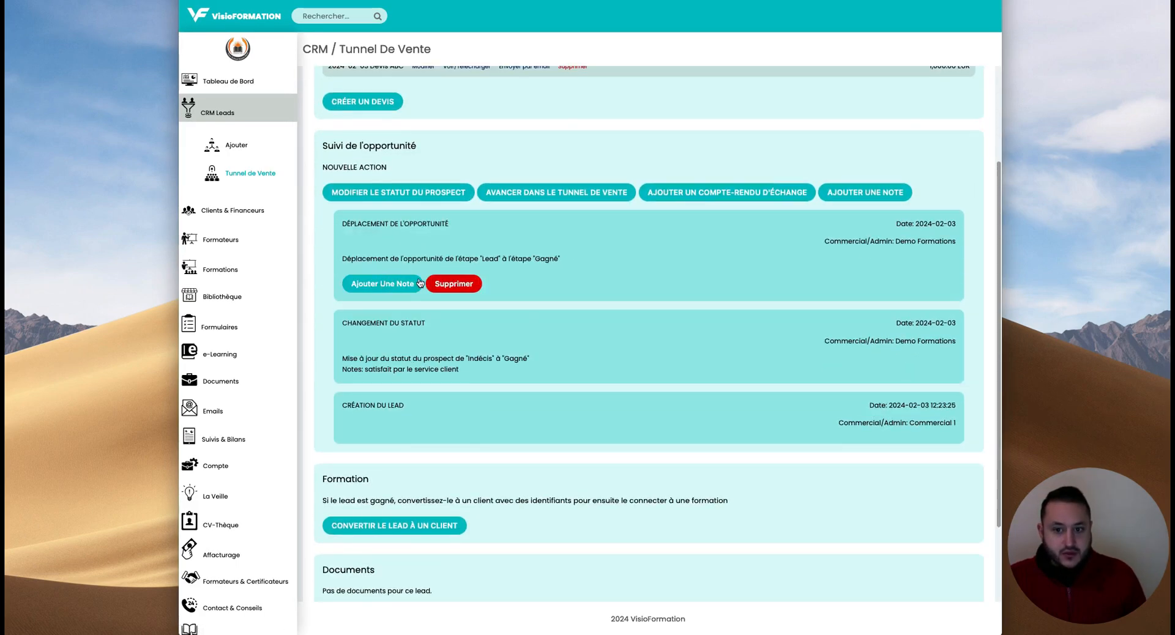
- Log an Échange Par téléphone report with the notes 'Elle veut créer son site'
left_click(706, 194)
left_click(579, 283)
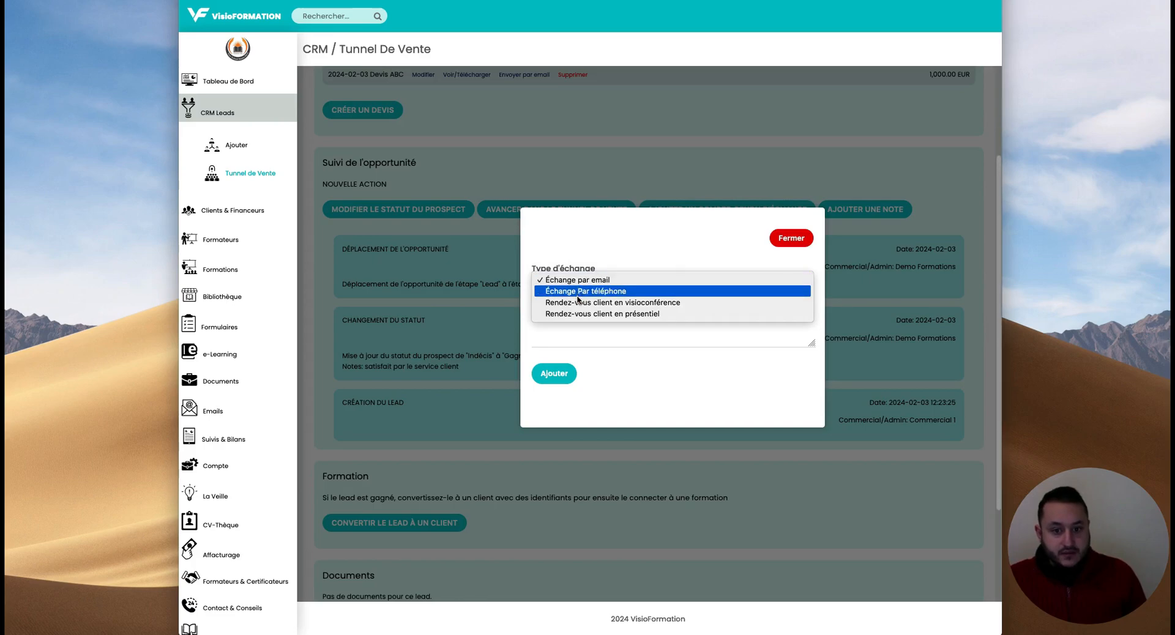
left_click(592, 292)
left_click(599, 334)
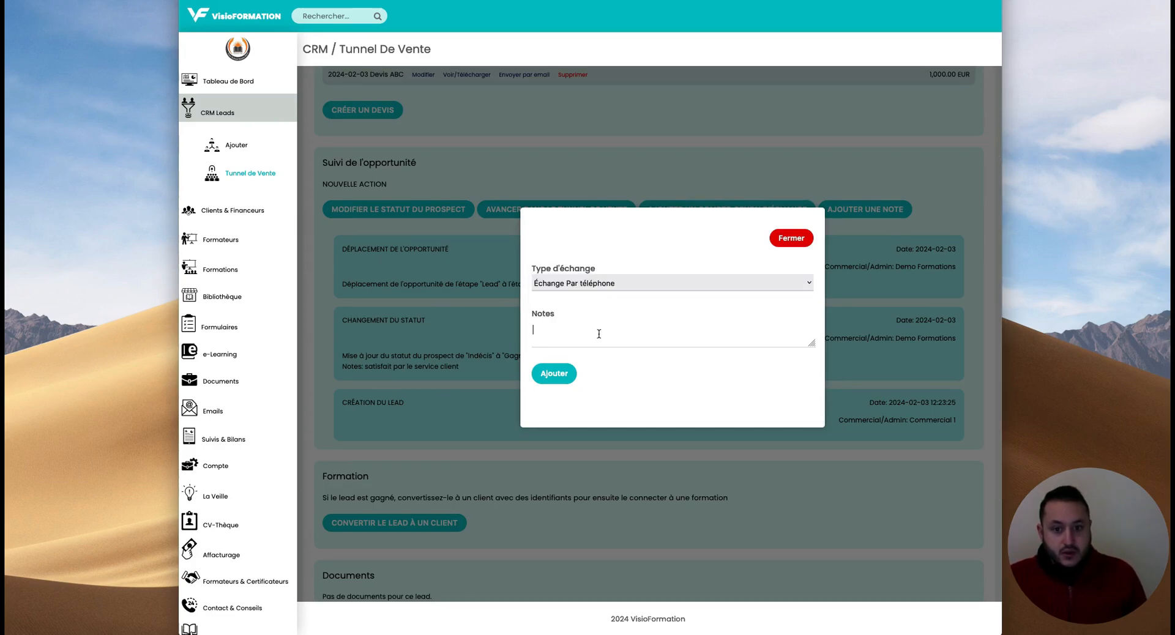
type("Elle")
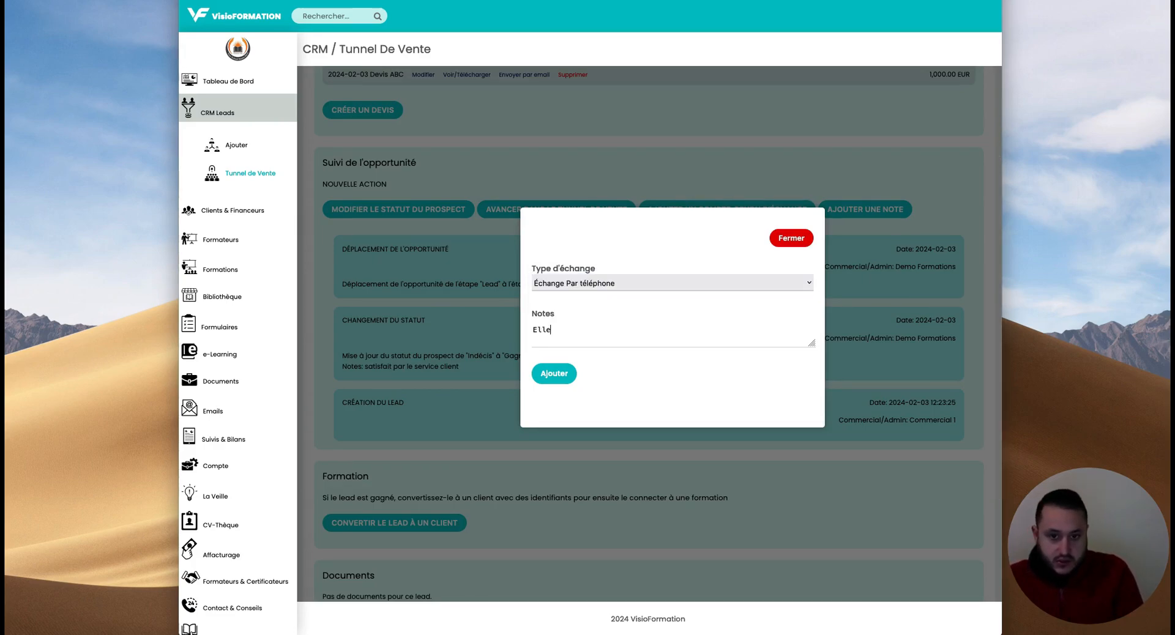
type(" veut ")
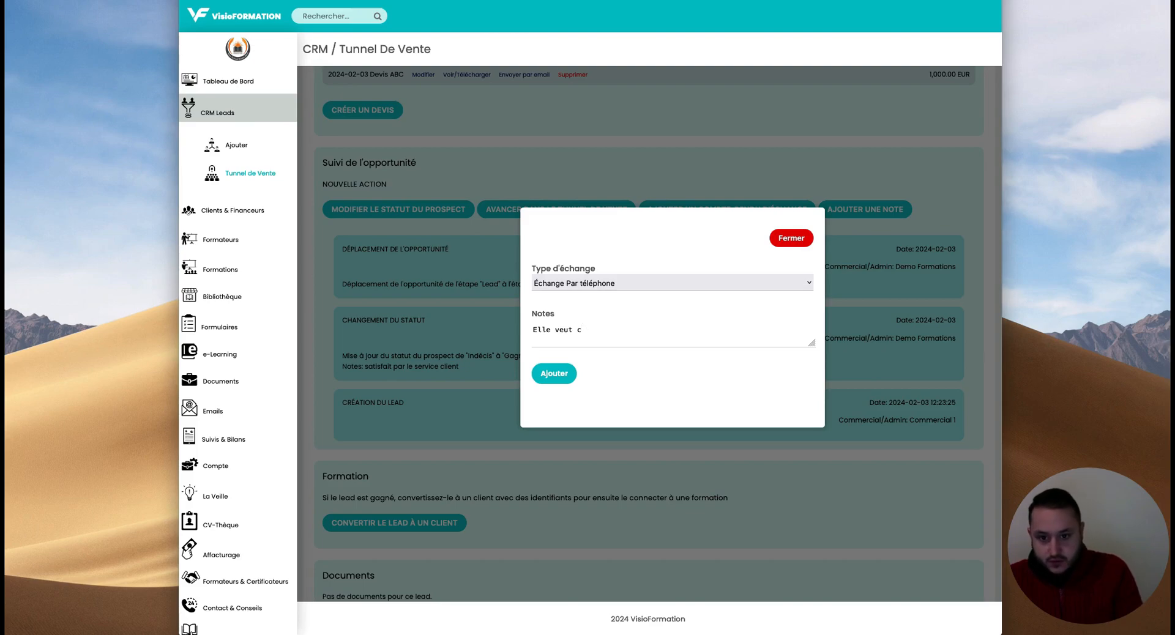
type("créer son site")
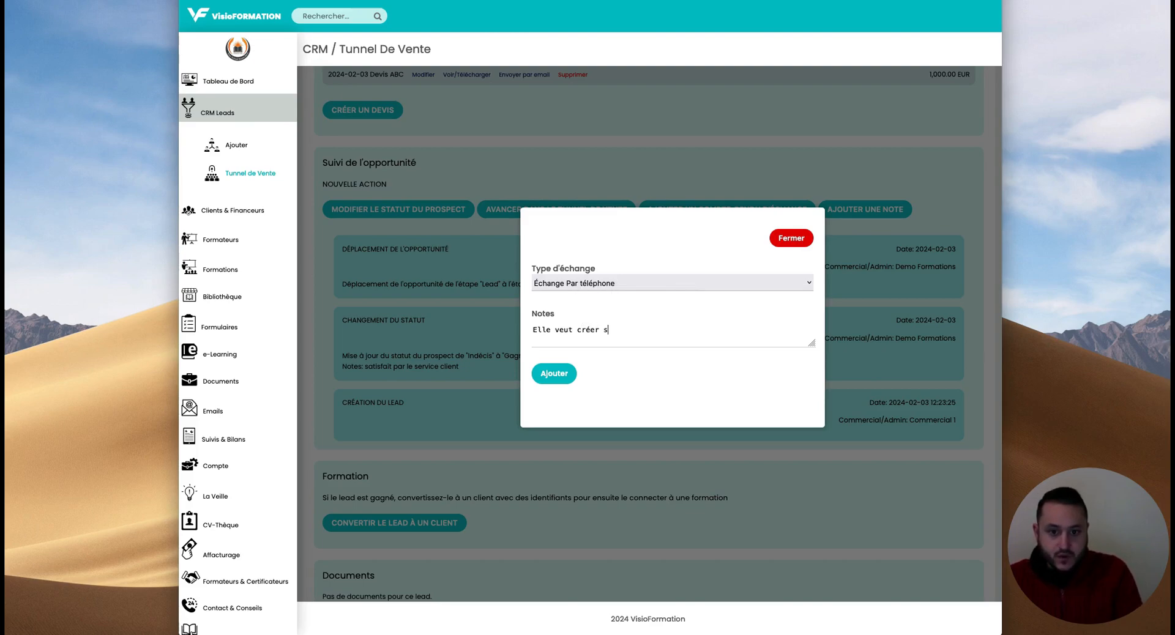
left_click(565, 372)
scroll(485, 341, "down", 5)
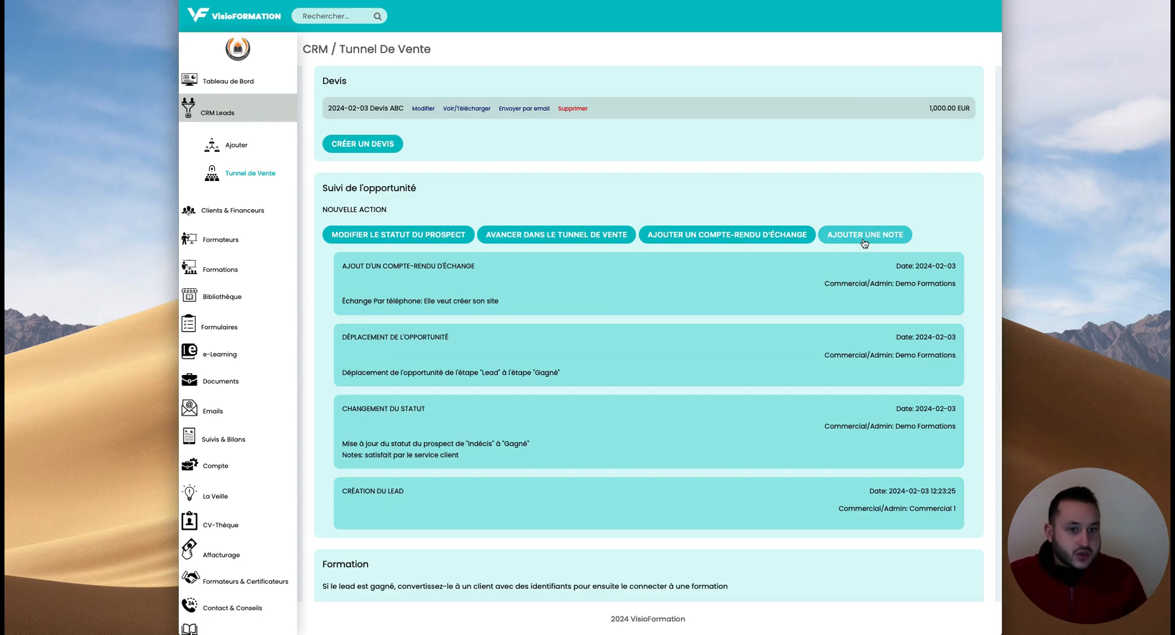
- Add the follow-up note 'exemple', then scroll down to the Documents section
left_click(864, 236)
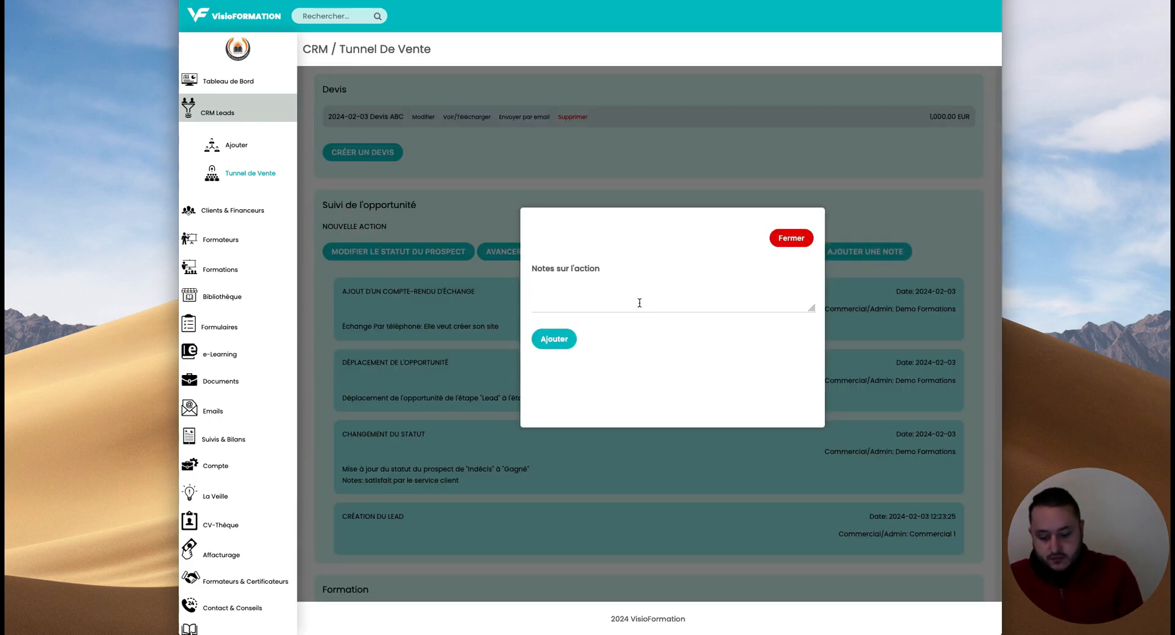
type("exemple")
left_click(554, 340)
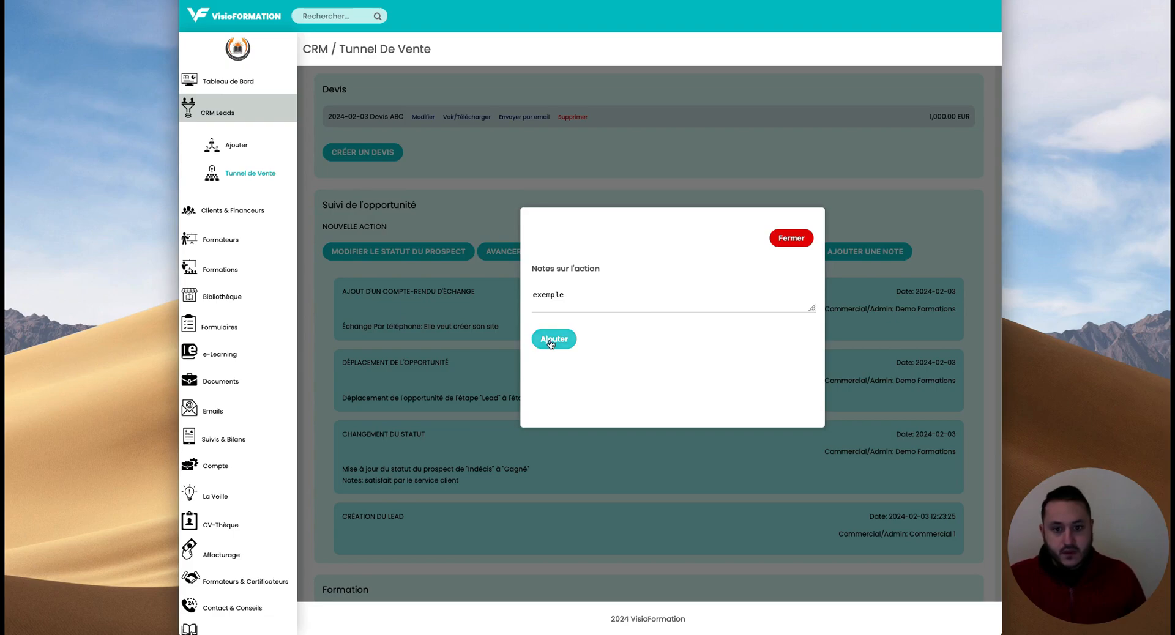
scroll(592, 299, "down", 4)
scroll(592, 299, "down", 2)
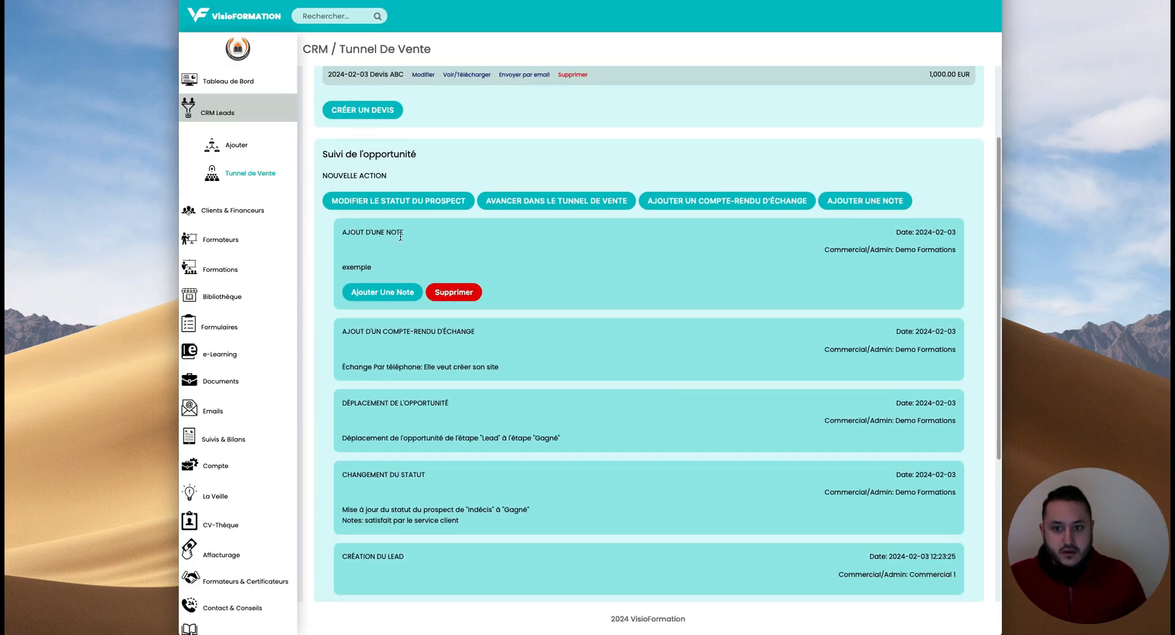
scroll(403, 246, "down", 2)
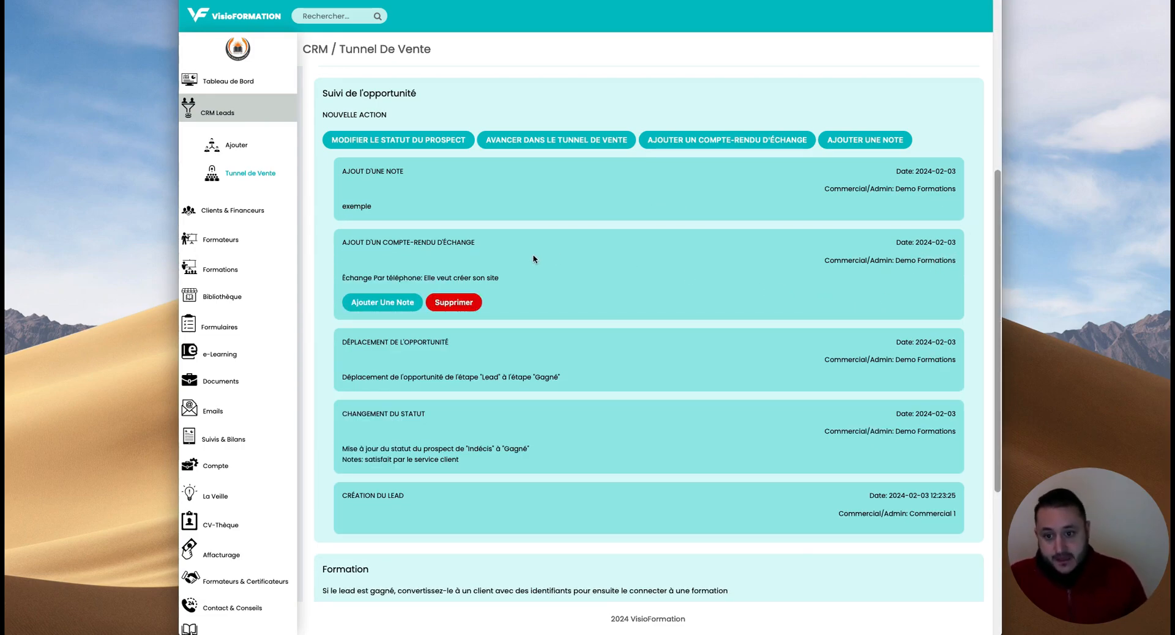
scroll(536, 258, "down", 3)
scroll(605, 399, "down", 5)
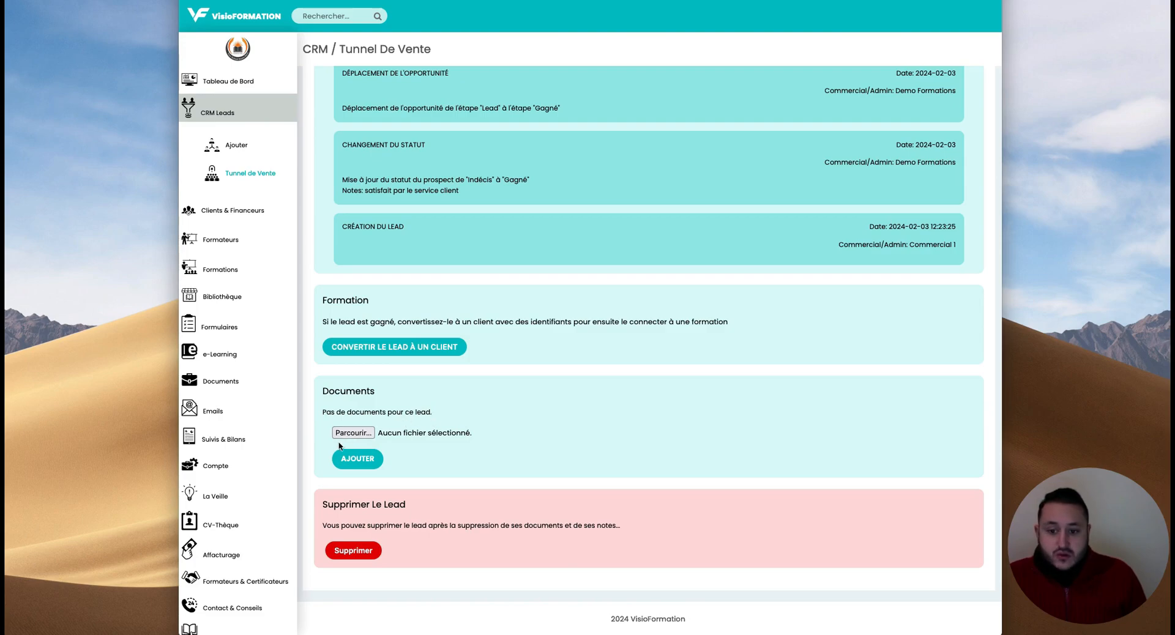
- Upload cursor.png as a document on the lead's Documents section
left_click(358, 434)
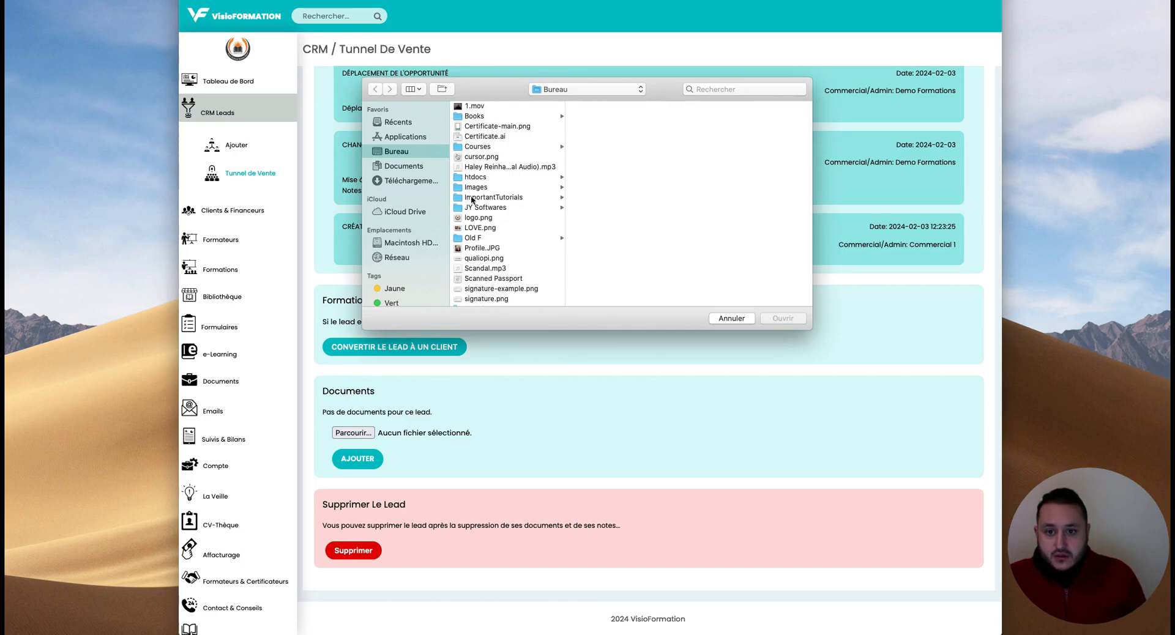
double_click(484, 158)
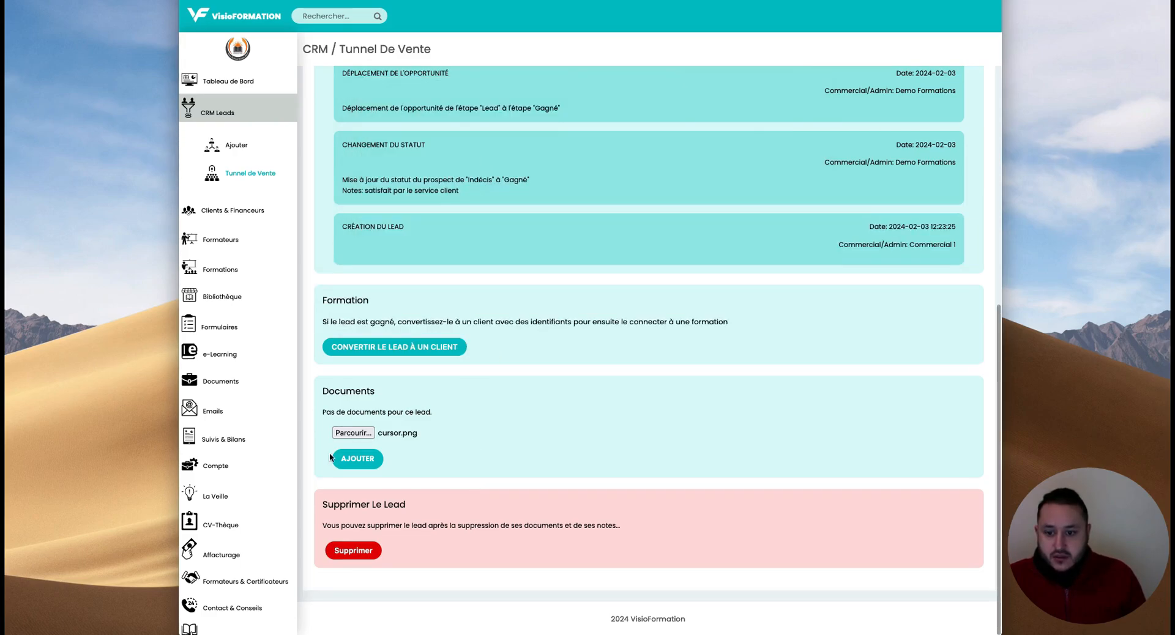
left_click(358, 460)
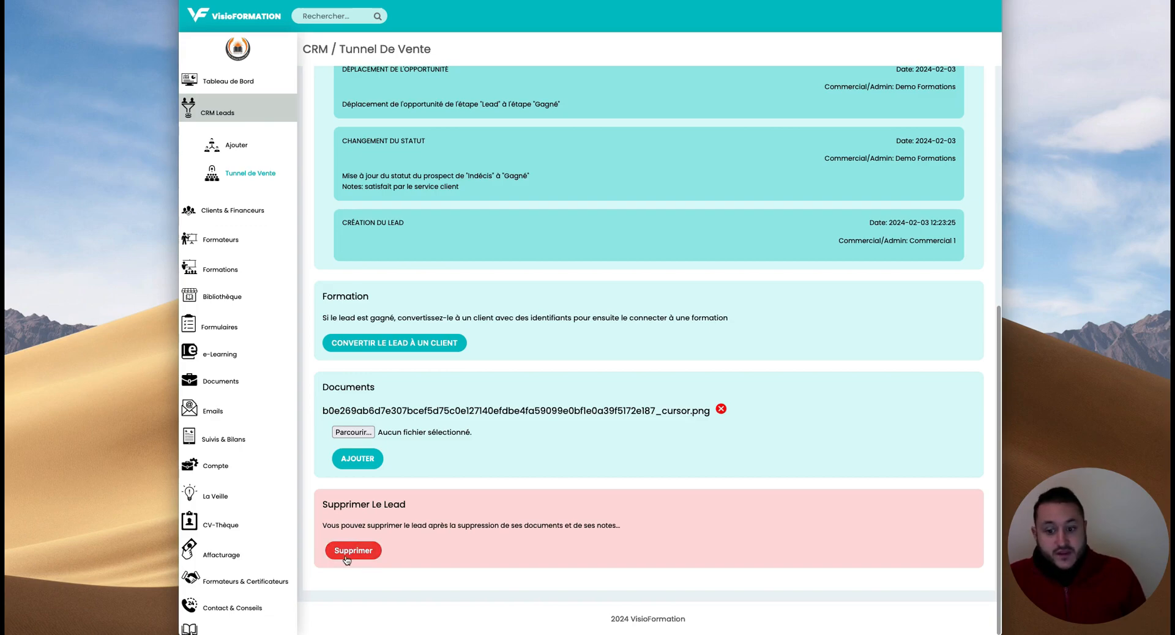
scroll(459, 473, "up", 2)
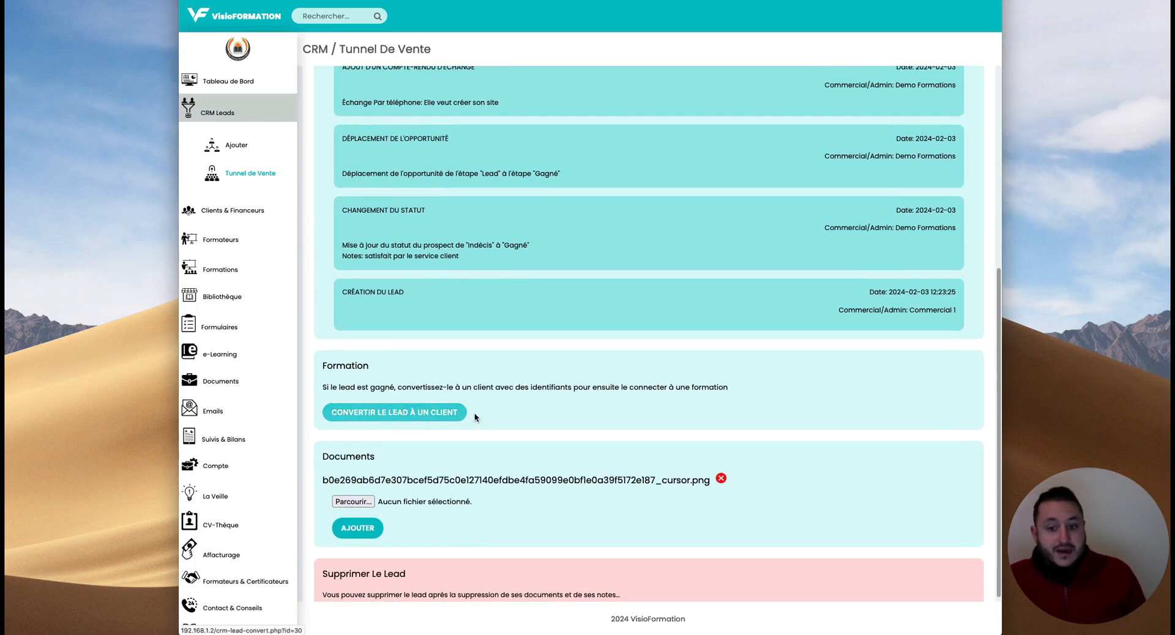
scroll(535, 443, "up", 10)
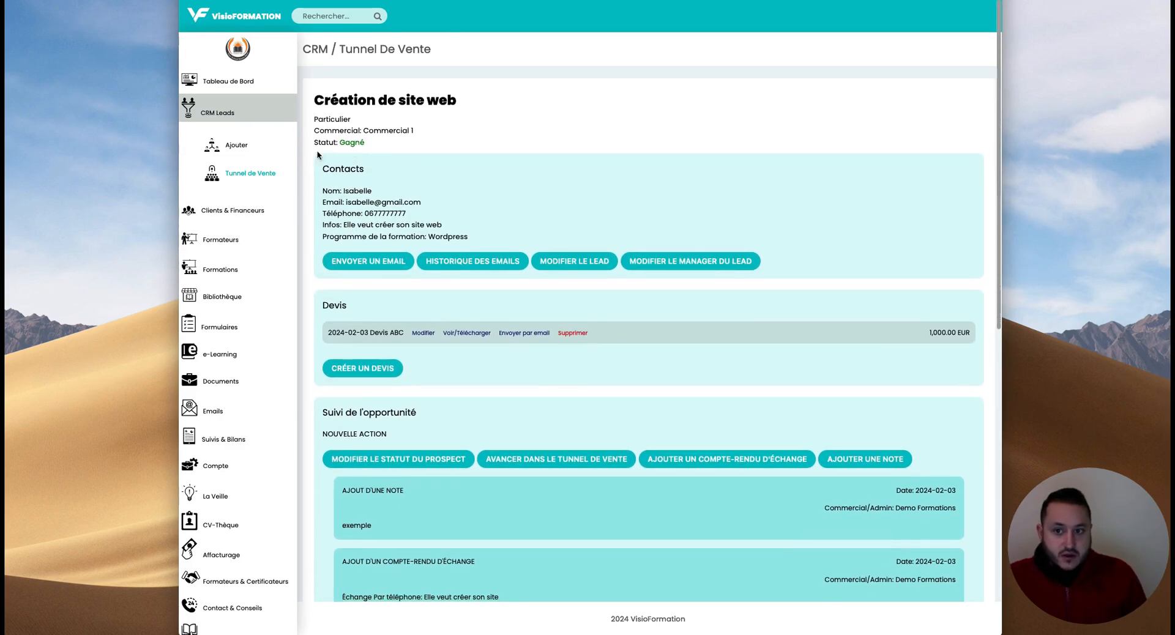
left_click(262, 176)
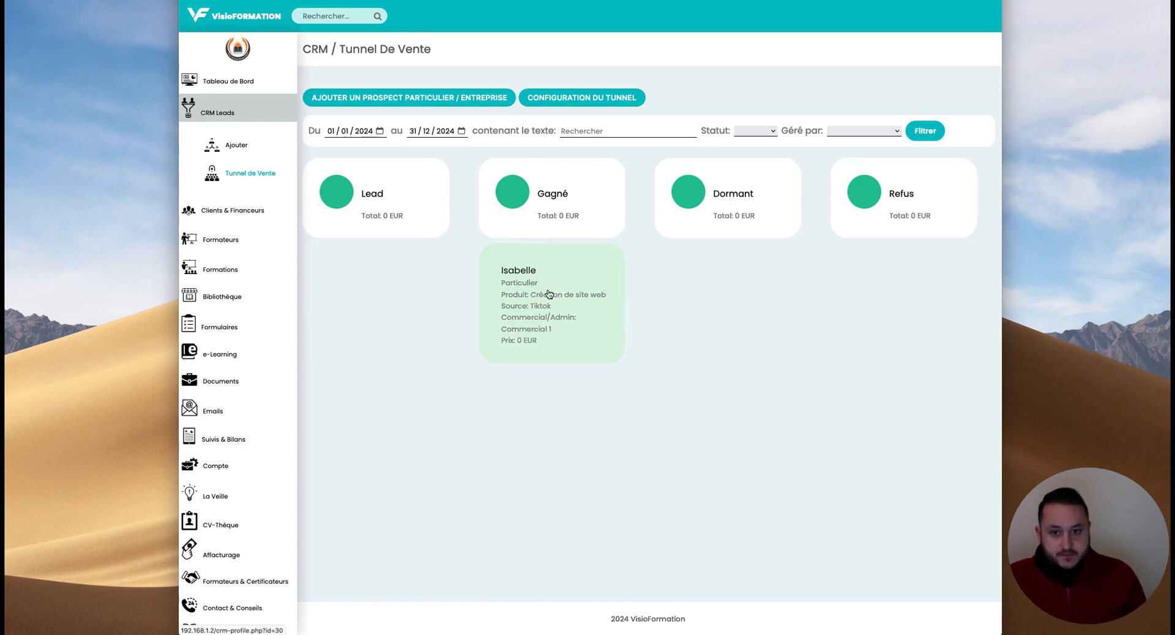
left_click(549, 295)
scroll(517, 275, "down", 10)
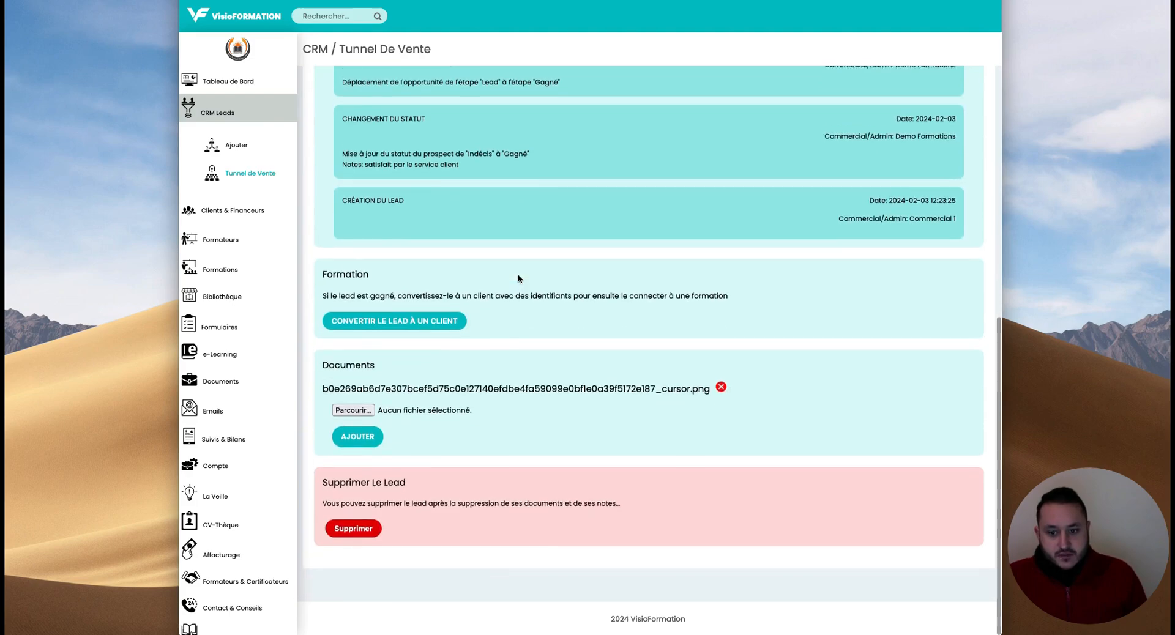